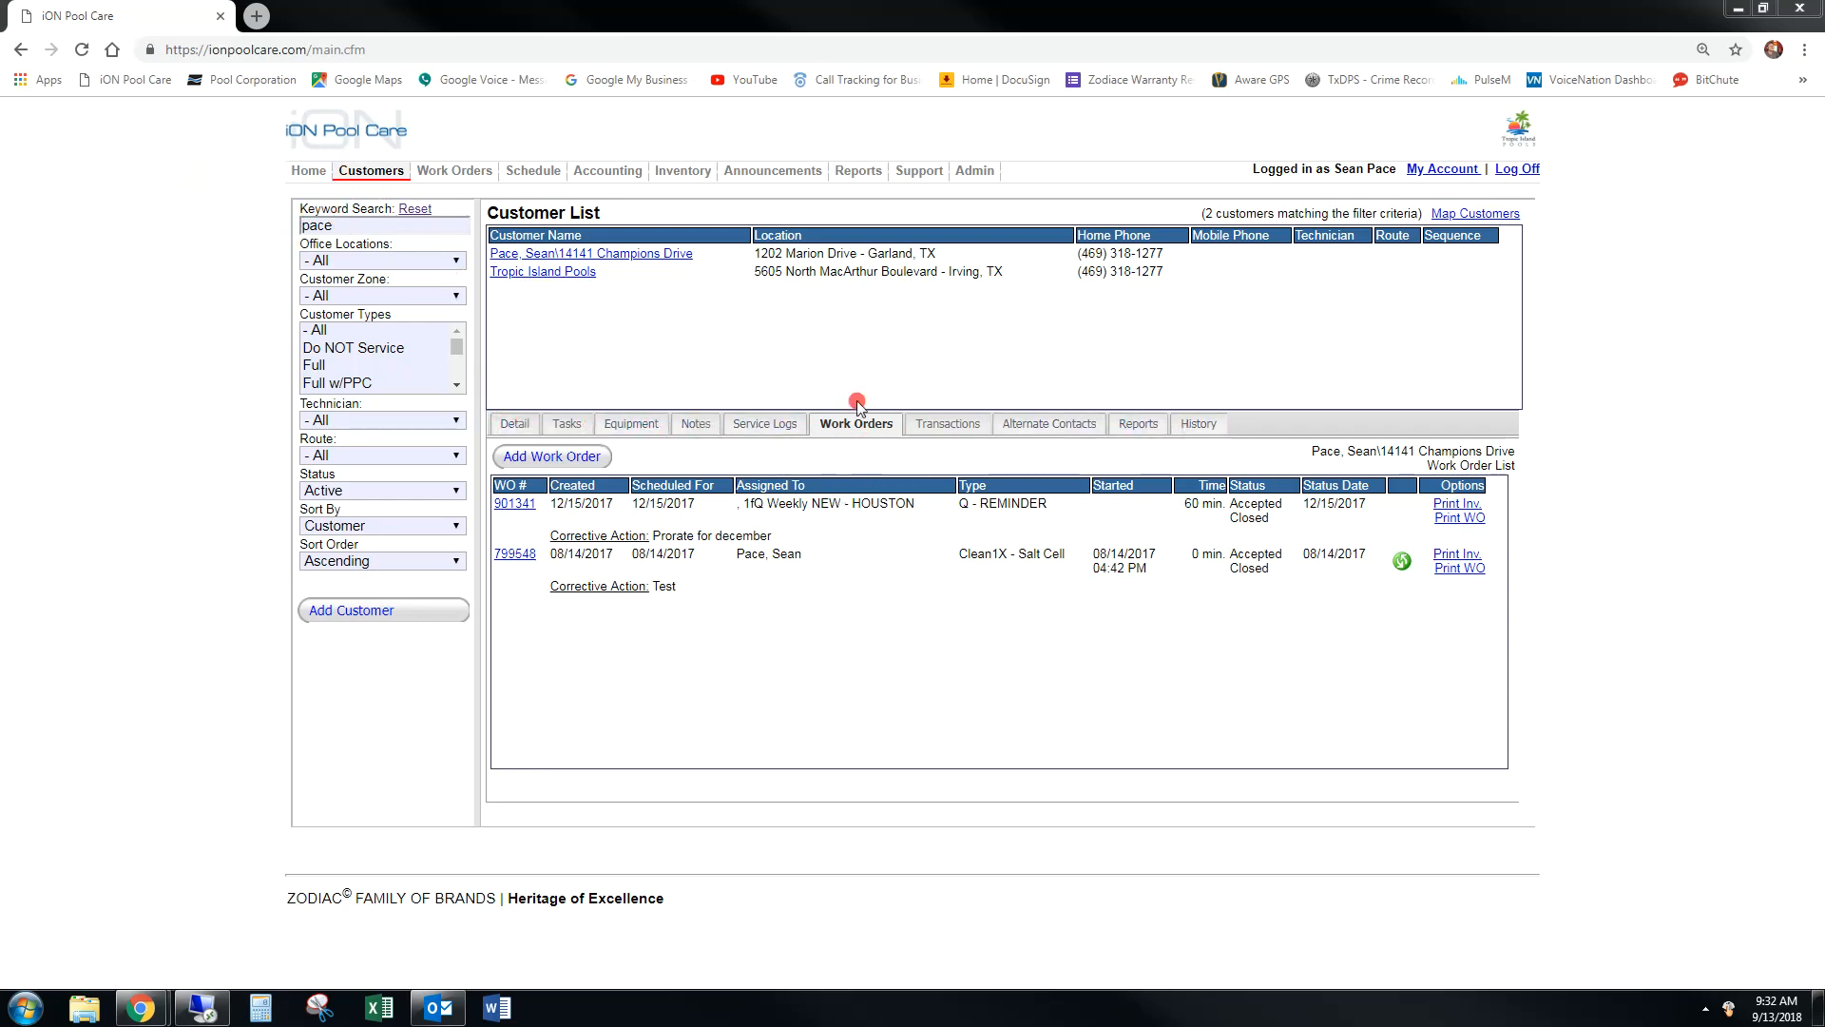
- Open the customer's work orders and create a new work order from the M3 Tech Quote template
left_click(781, 433)
left_click(856, 423)
left_click(556, 459)
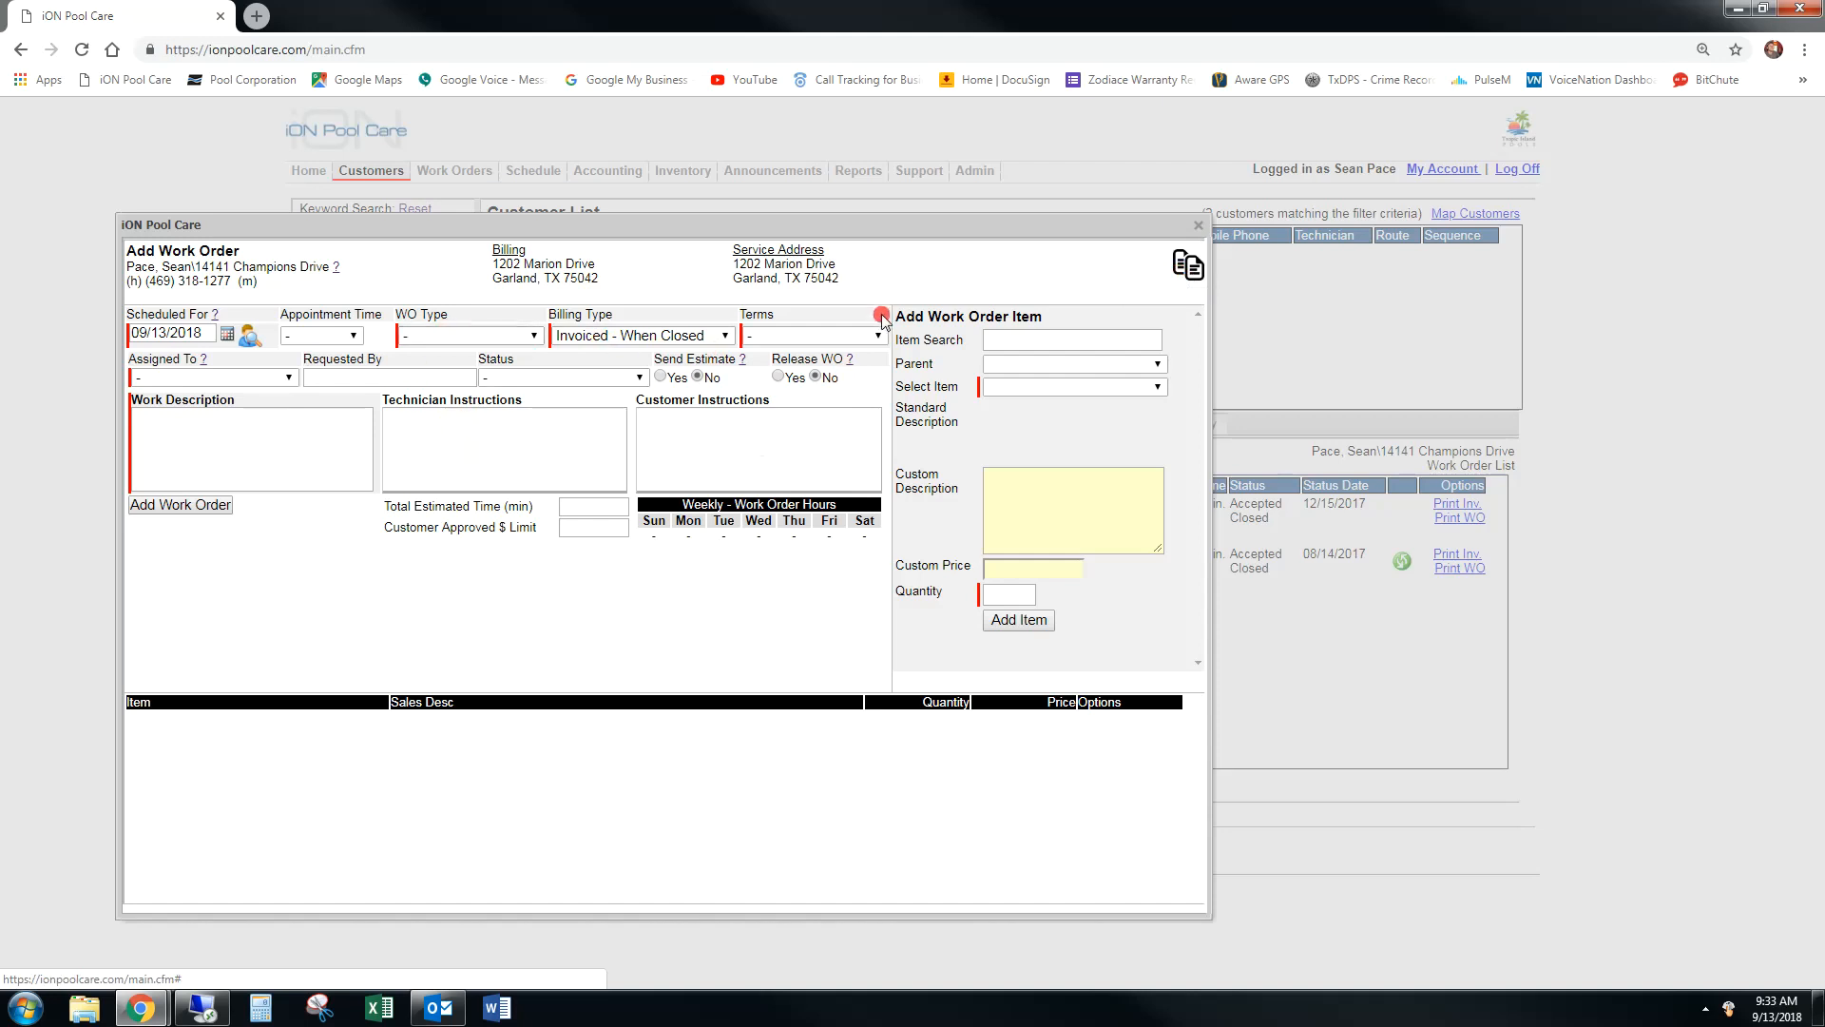
left_click(1189, 267)
mouse_move(491, 344)
left_mouse_down()
mouse_move(493, 412)
mouse_move(497, 328)
left_mouse_up()
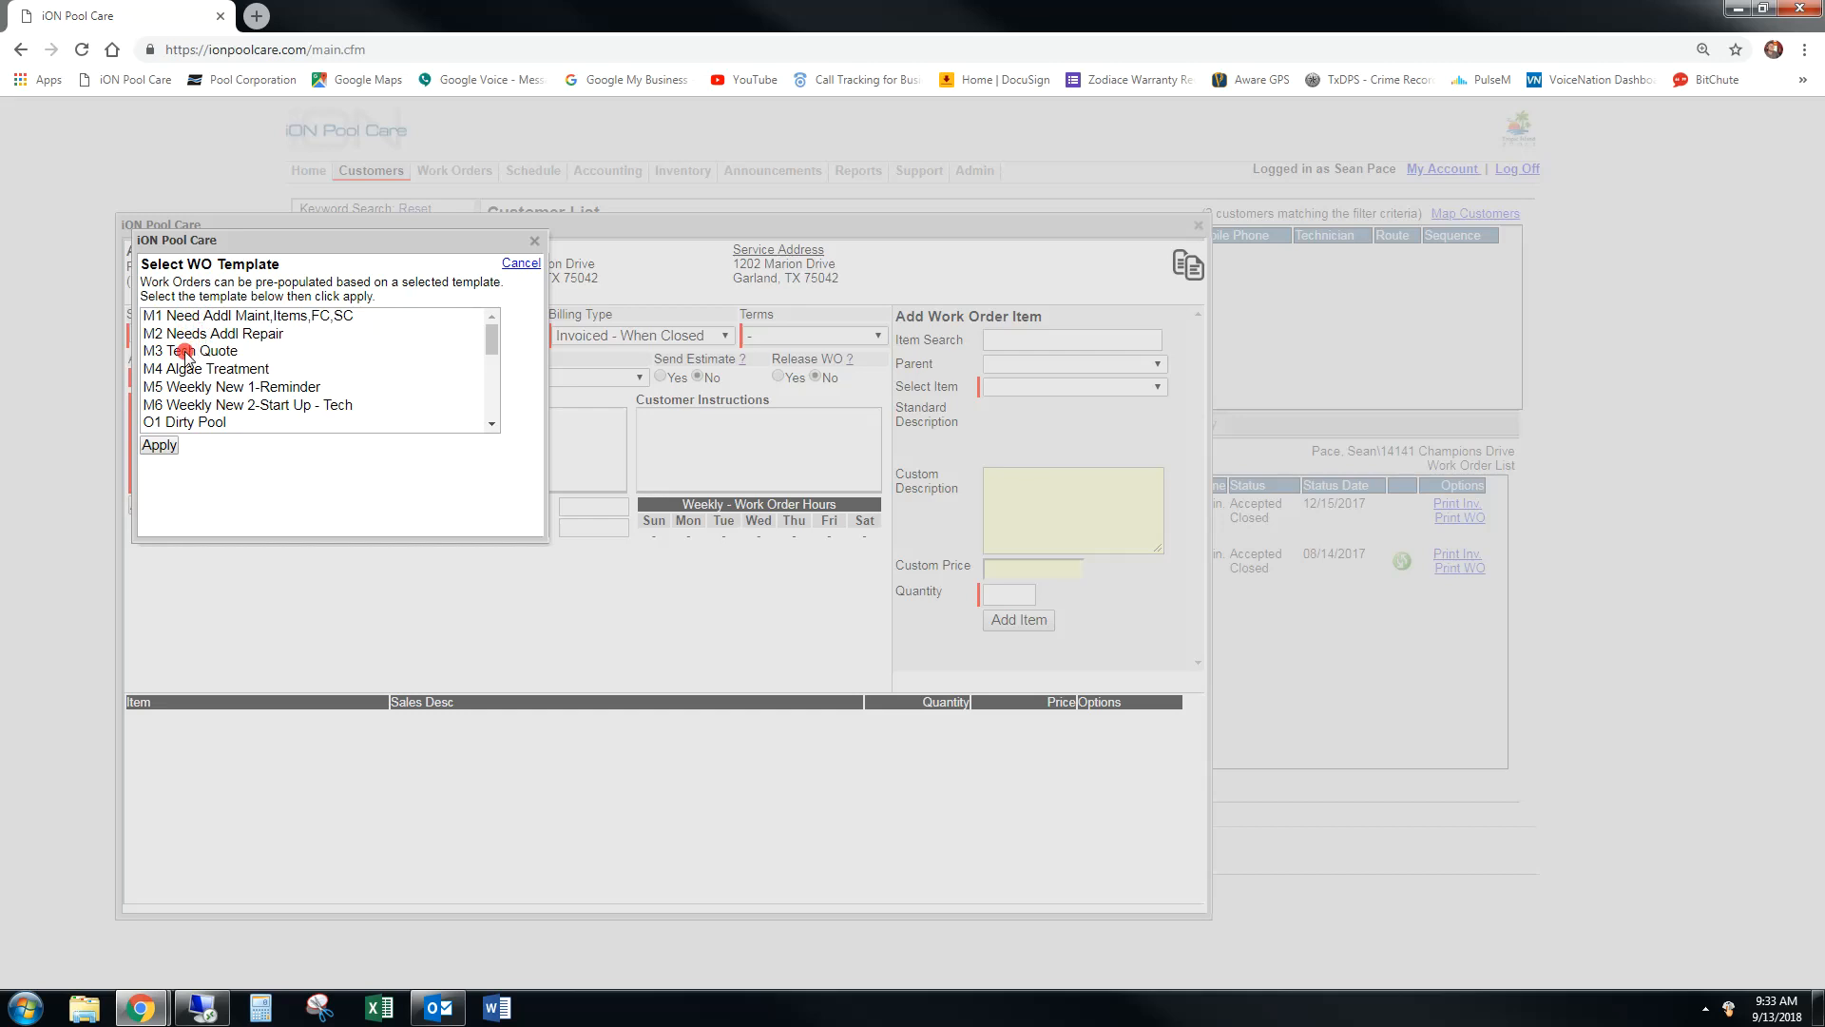
left_click(186, 352)
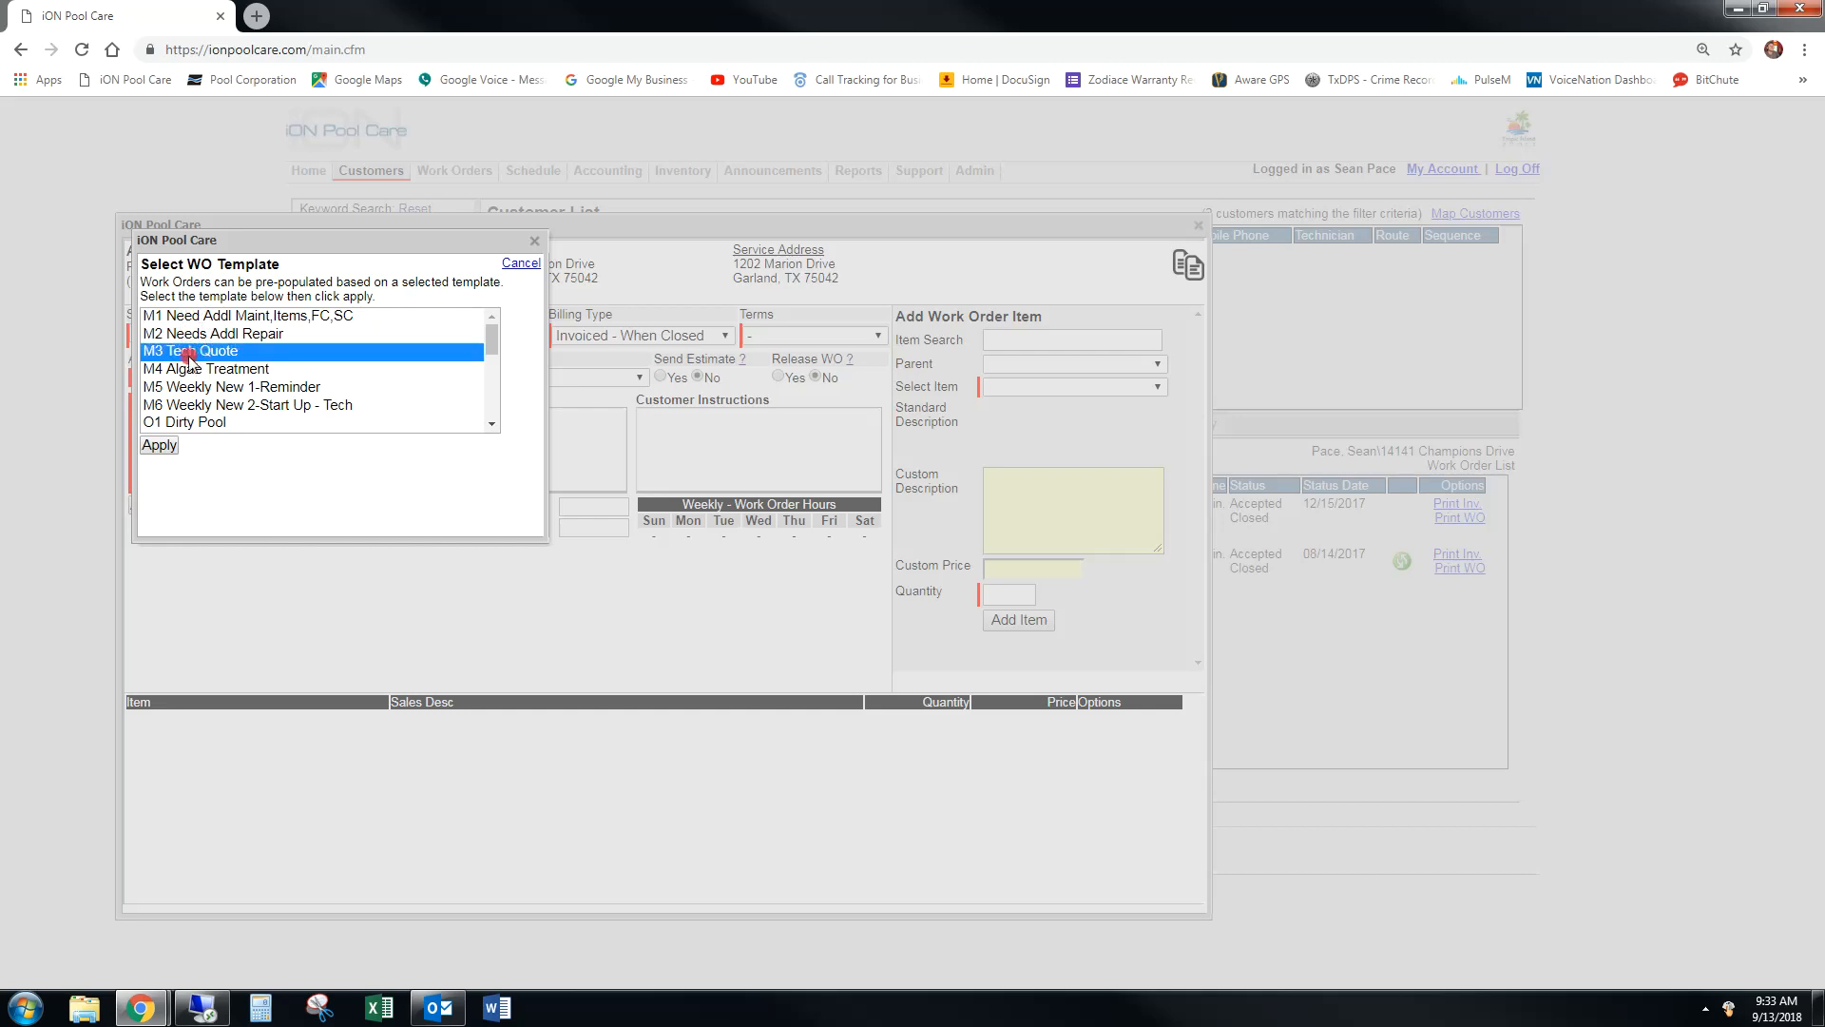
left_click(157, 446)
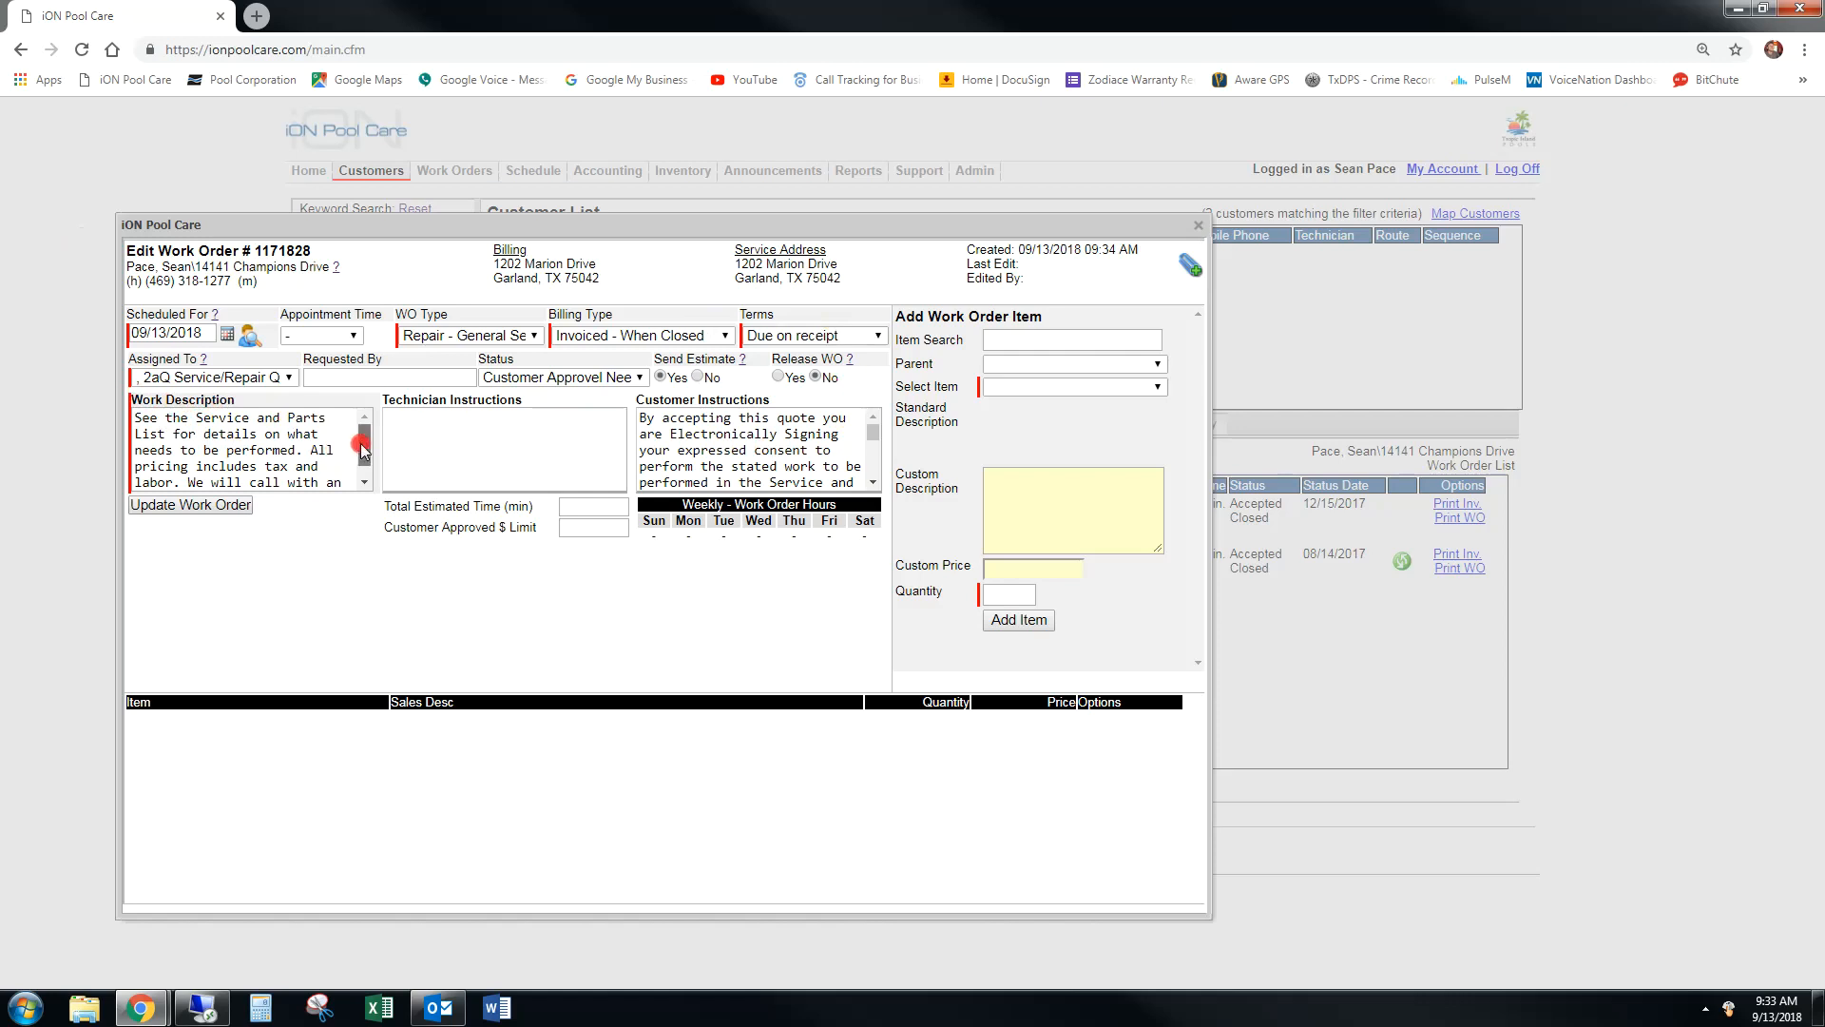
left_click(136, 418)
type("sfdf")
key("BackSpace")
key("BackSpace")
key("BackSpace")
key("BackSpace")
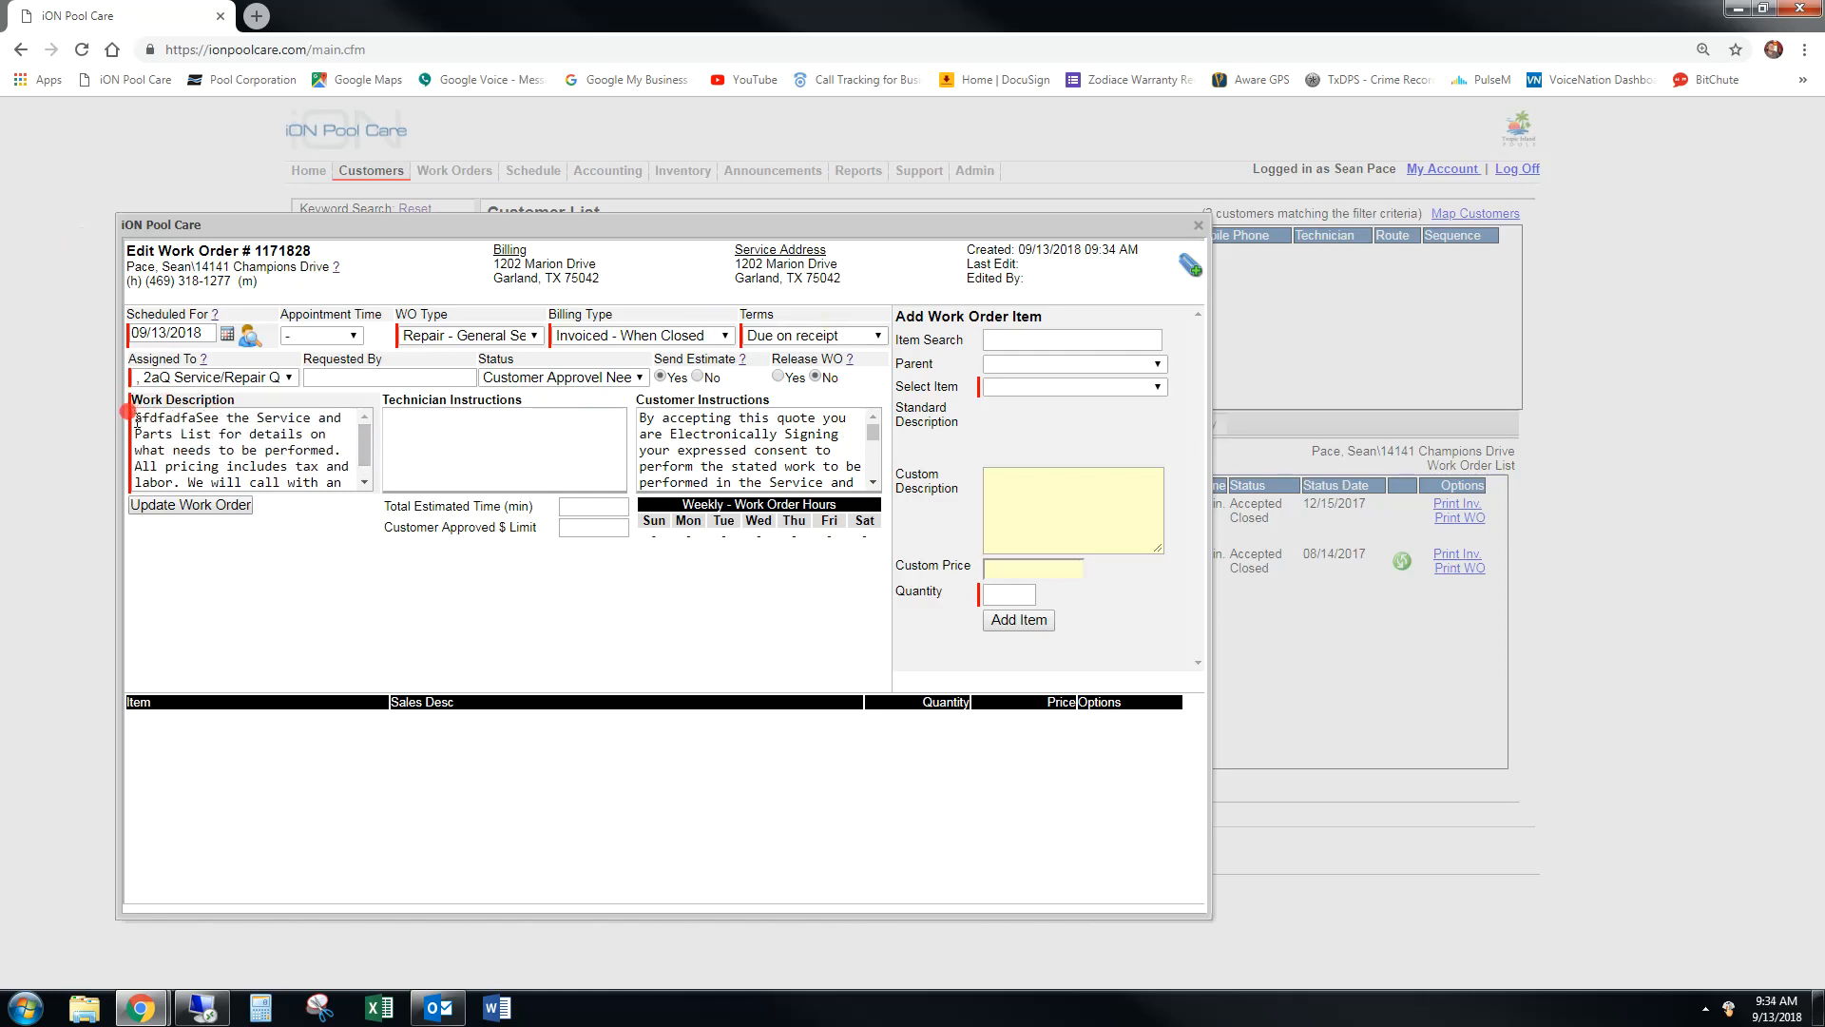
type("a")
key("BackSpace")
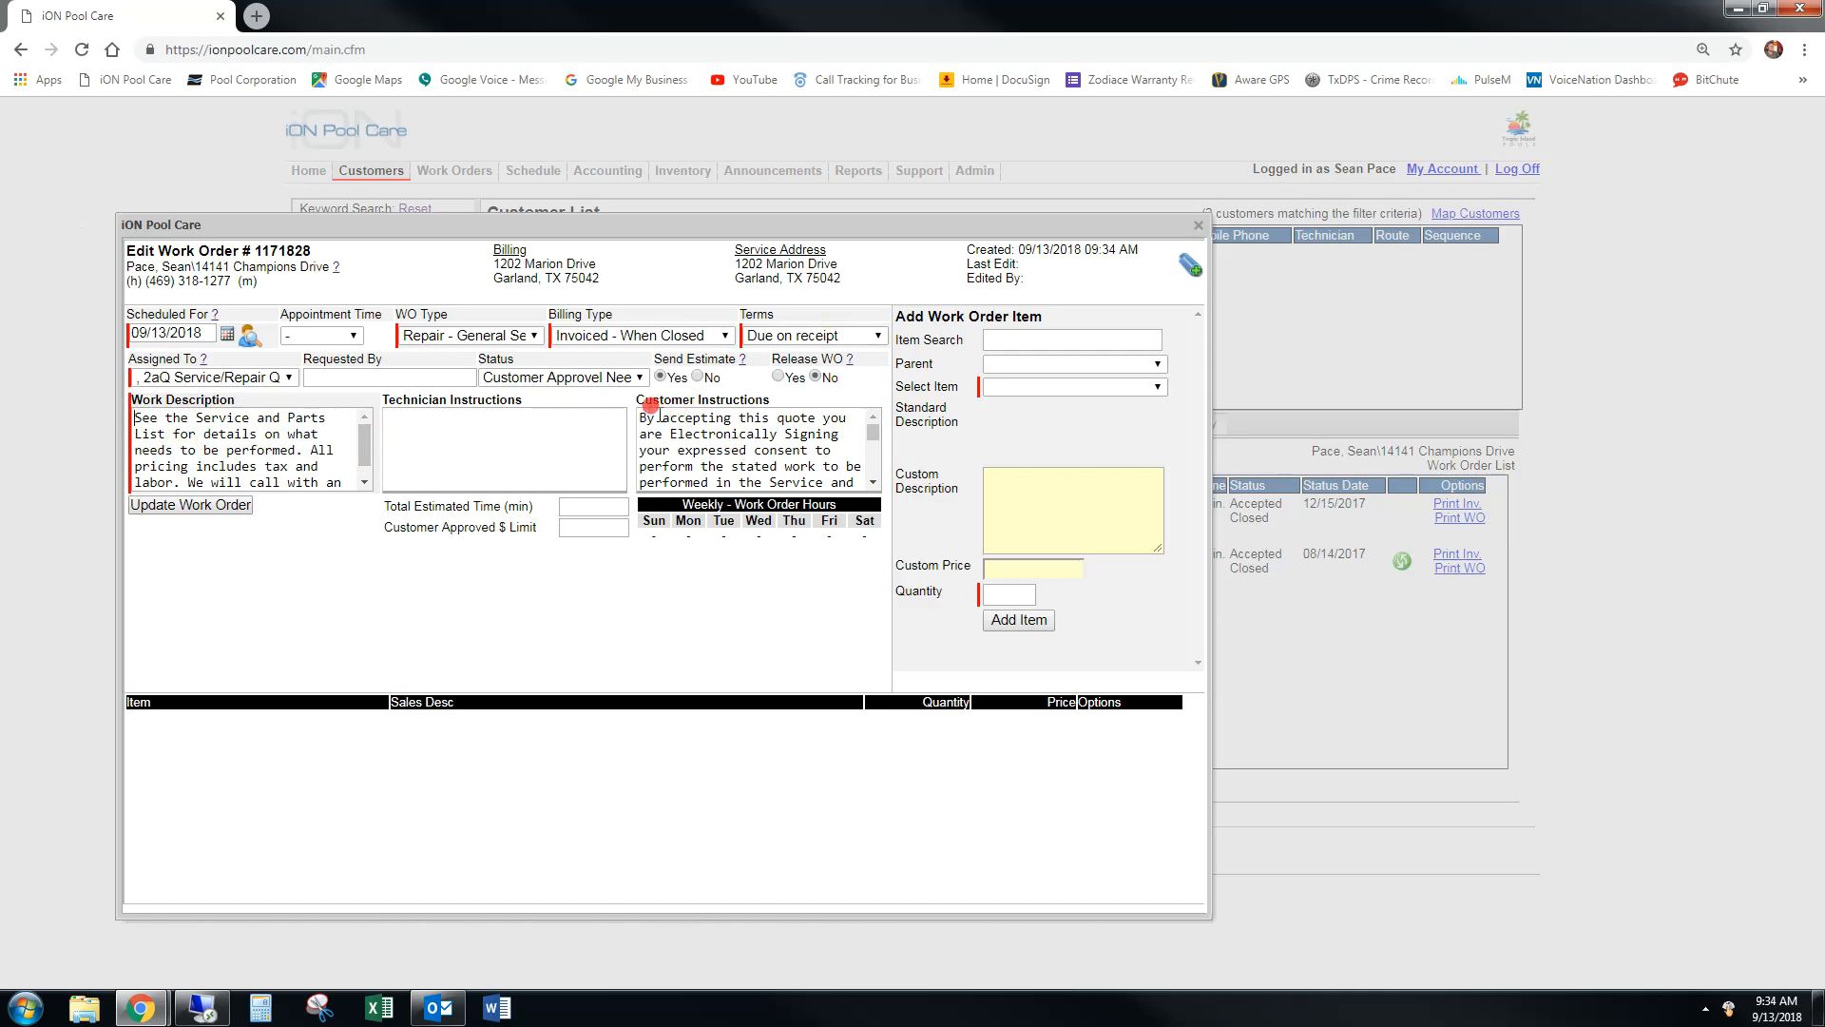
- Add a Filter Misc Service / Install item with the custom description "pump", a custom price of 1250.00 and quantity 1
mouse_move(872, 433)
left_mouse_down()
mouse_move(871, 483)
mouse_move(873, 423)
left_mouse_up()
left_click(1020, 339)
type("misc")
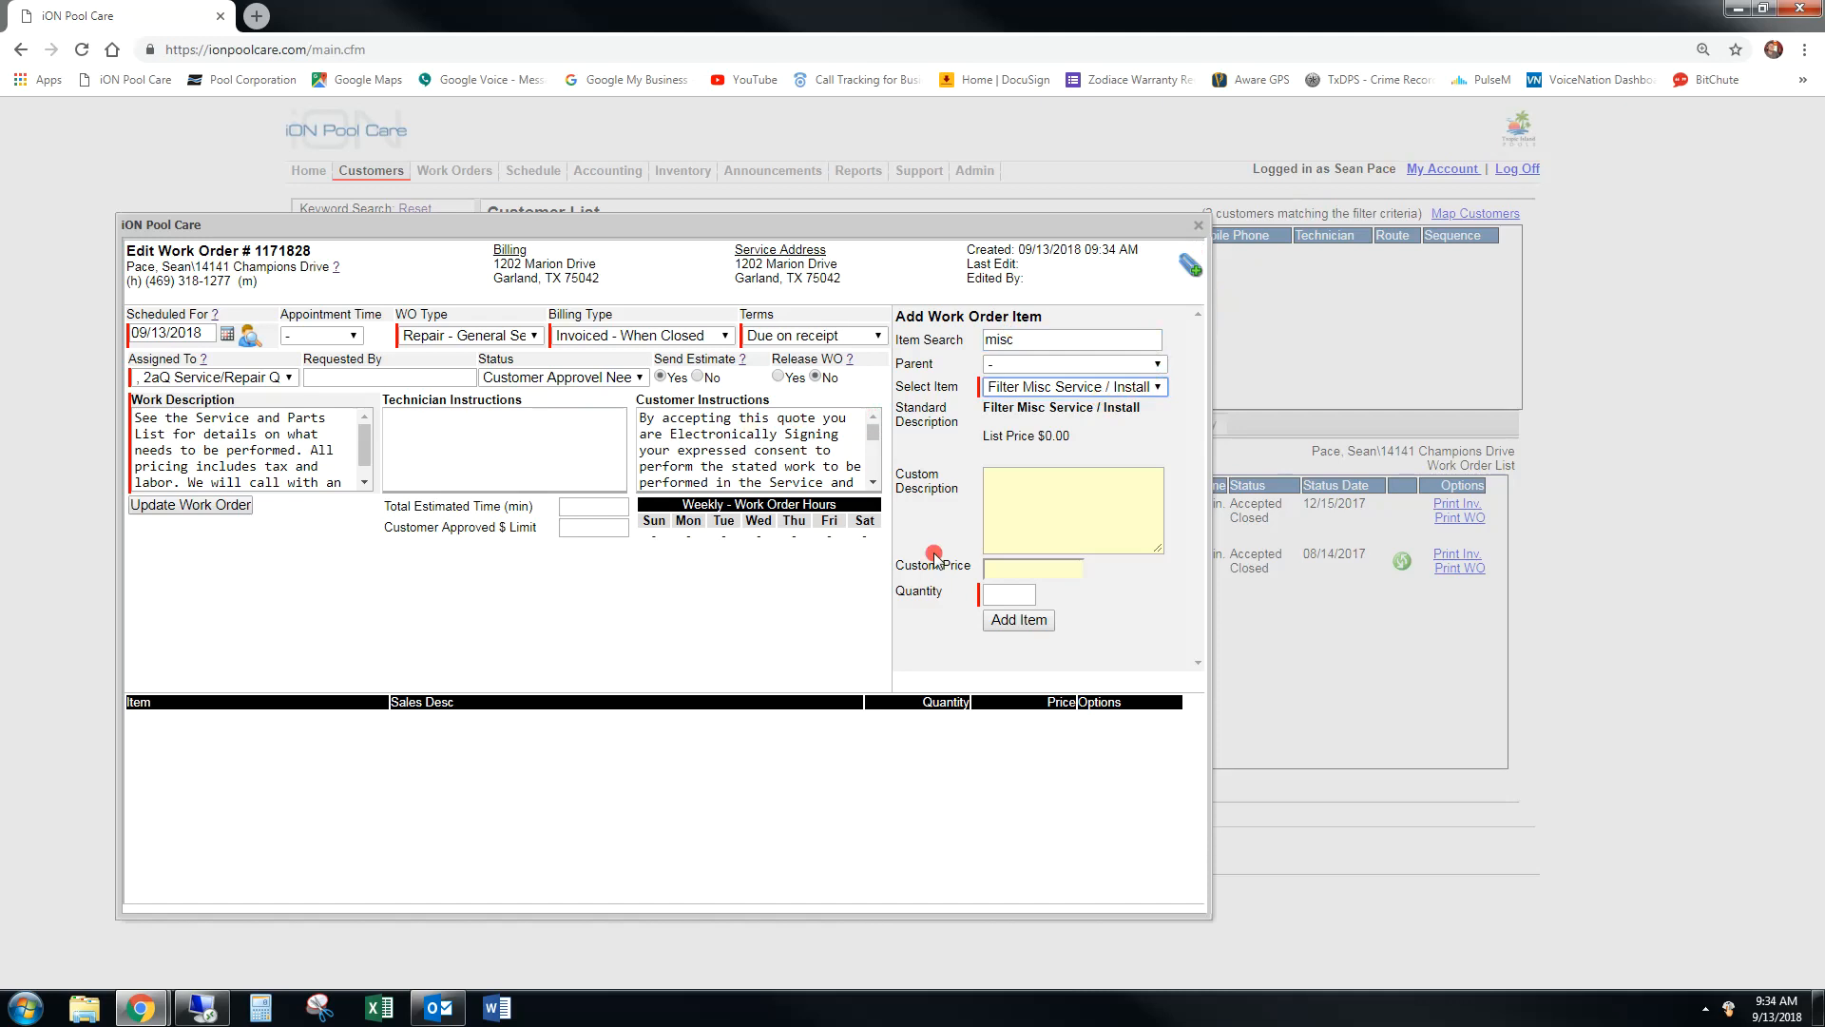
left_click(1019, 490)
type("pump")
key("Tab")
type("1250.00")
key("Tab")
type("1")
left_click(997, 632)
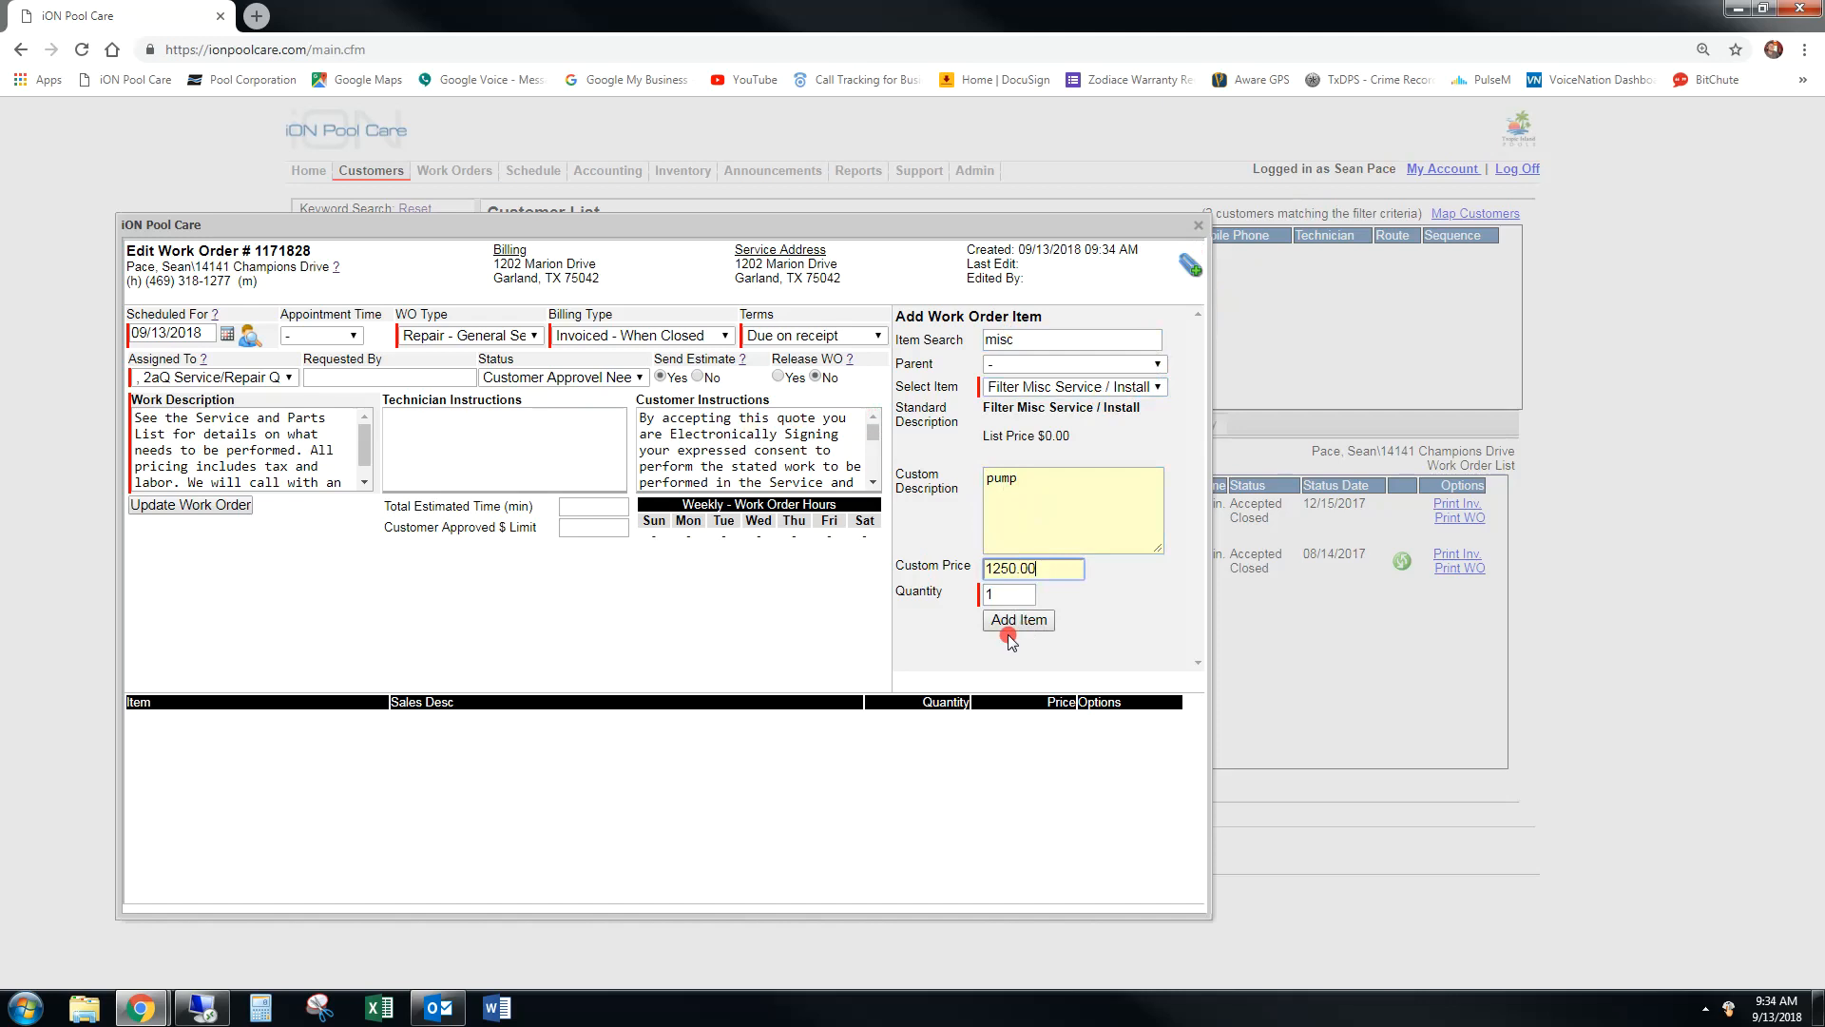
left_click(1018, 620)
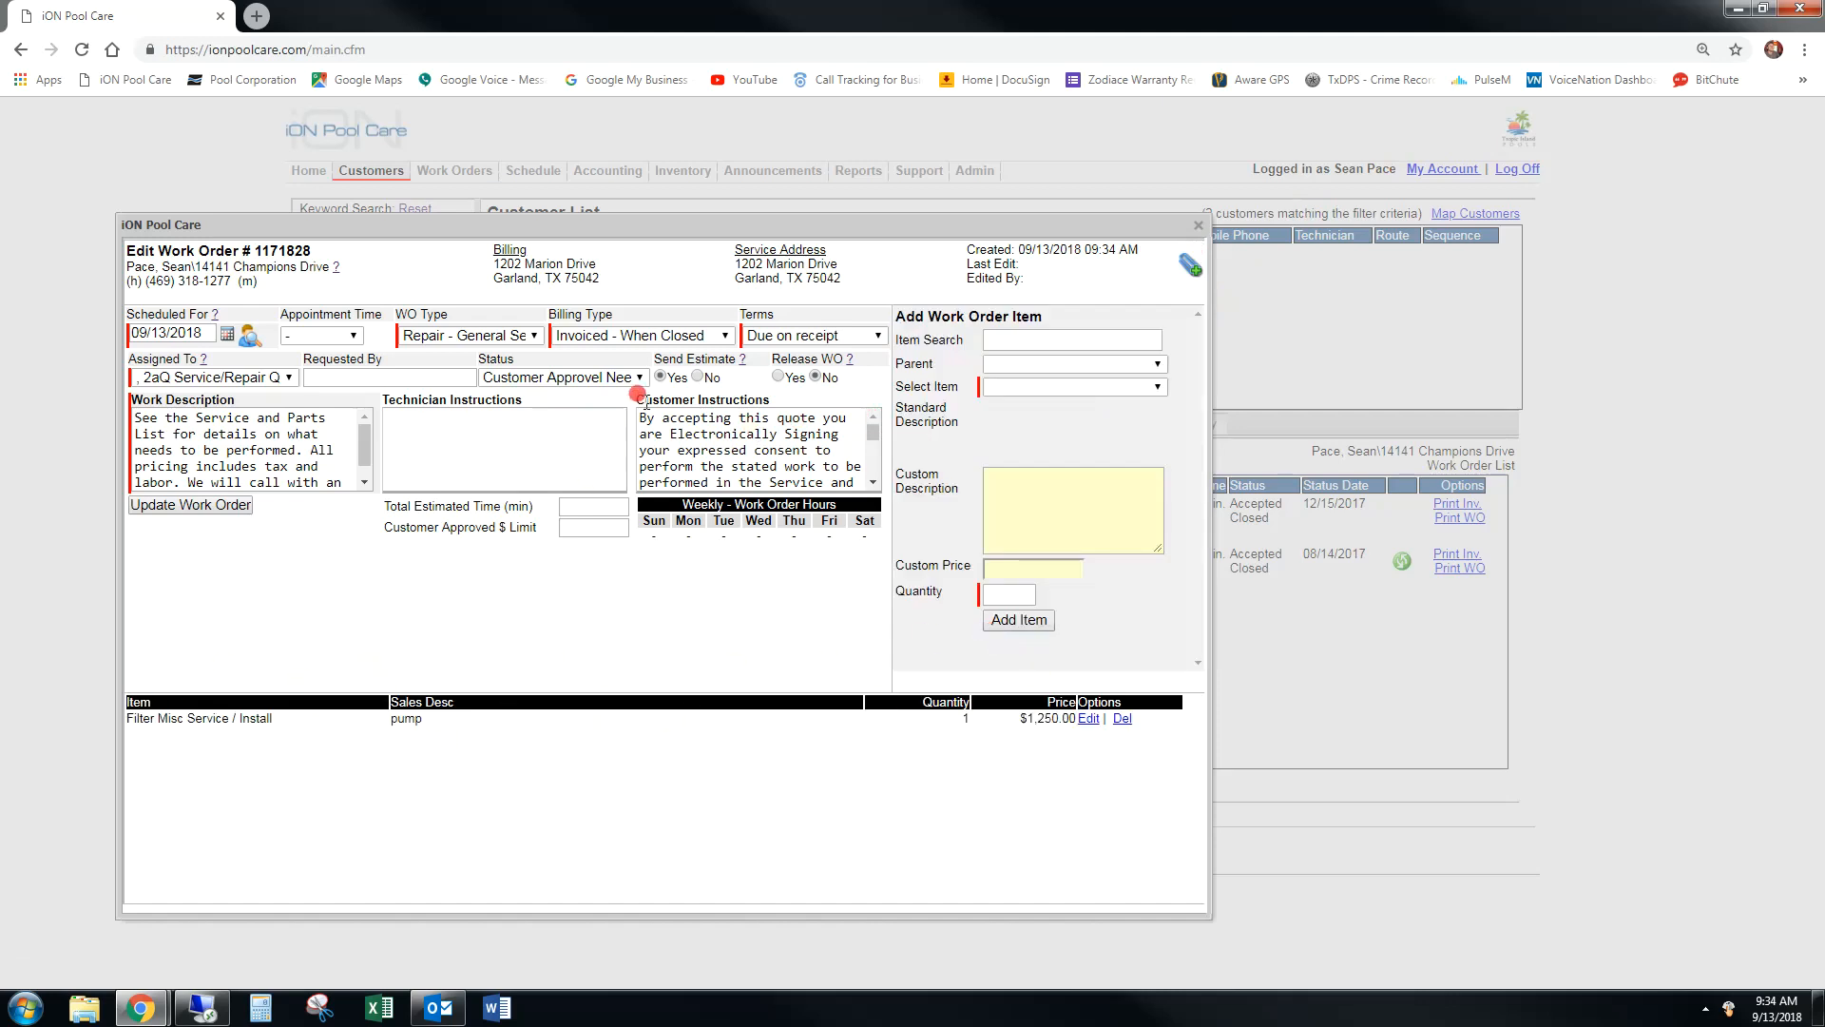
- Enter the requester's first name and assign the quote work order to 2aQ Service/Repair QUOTES
left_click(408, 379)
type("Sean")
left_click(366, 558)
left_click(272, 378)
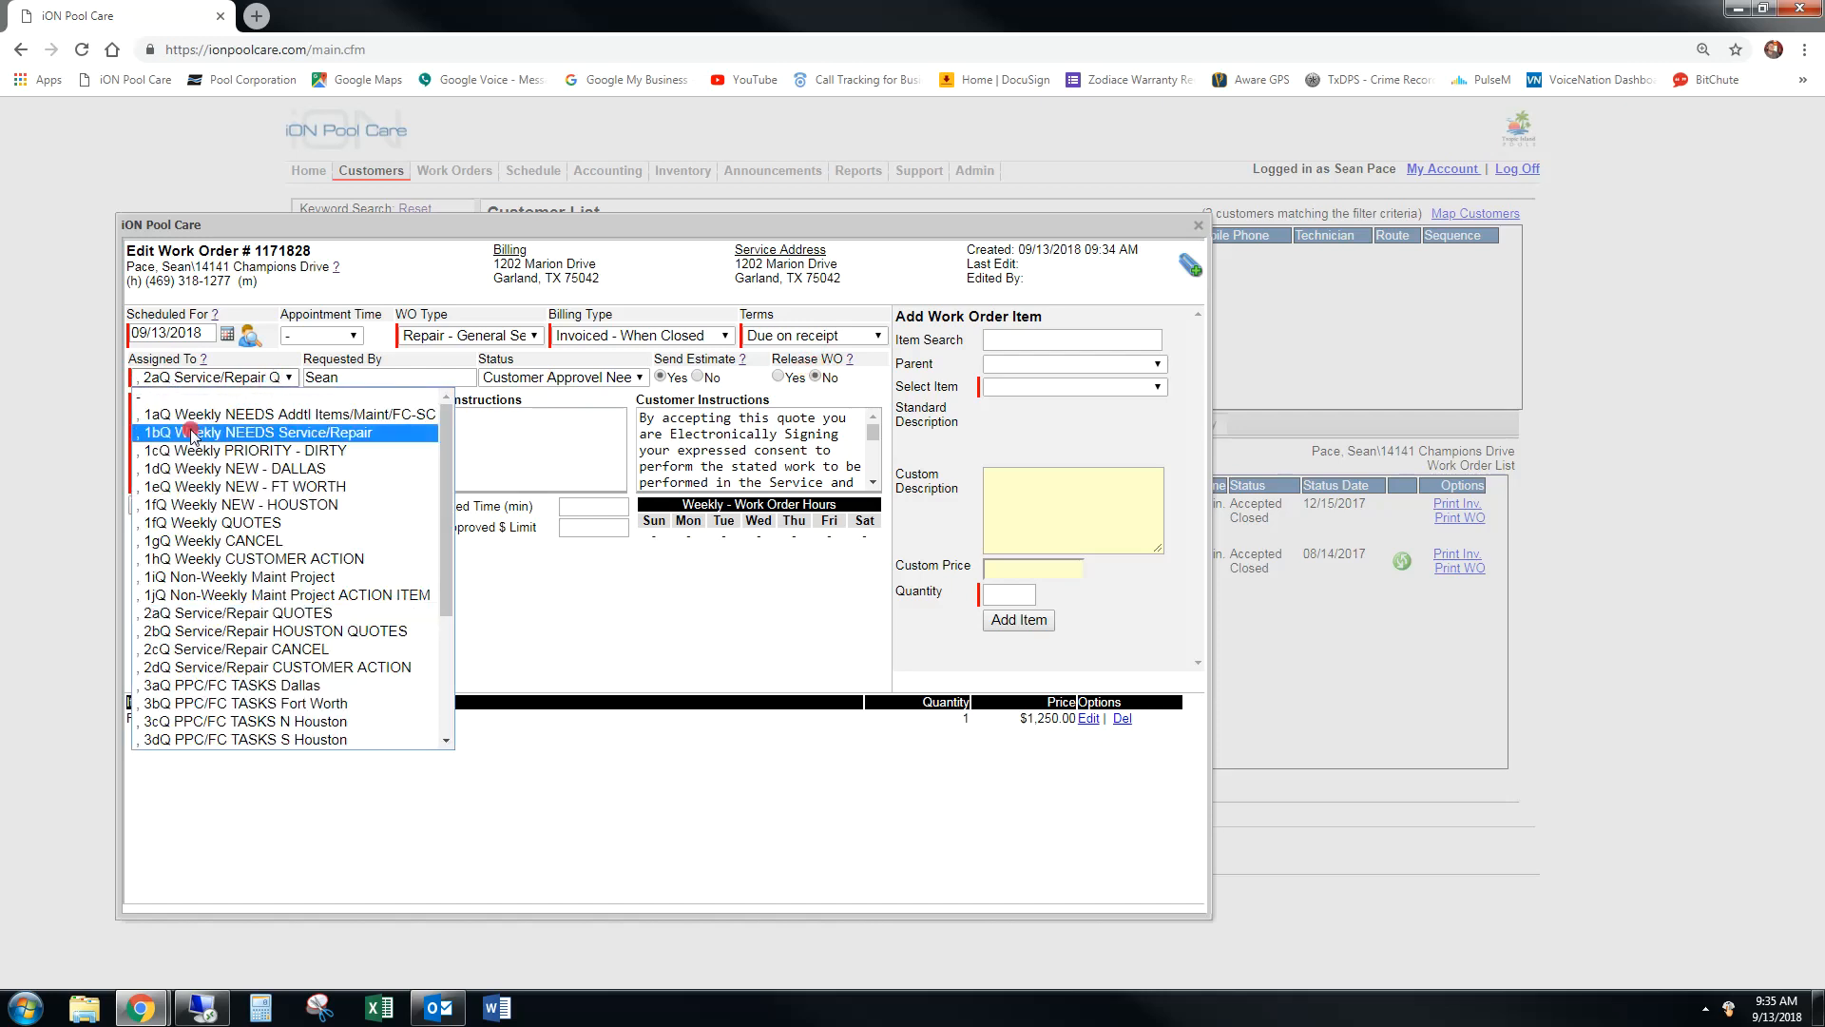
left_click(237, 613)
scroll(288, 457, "down", 1)
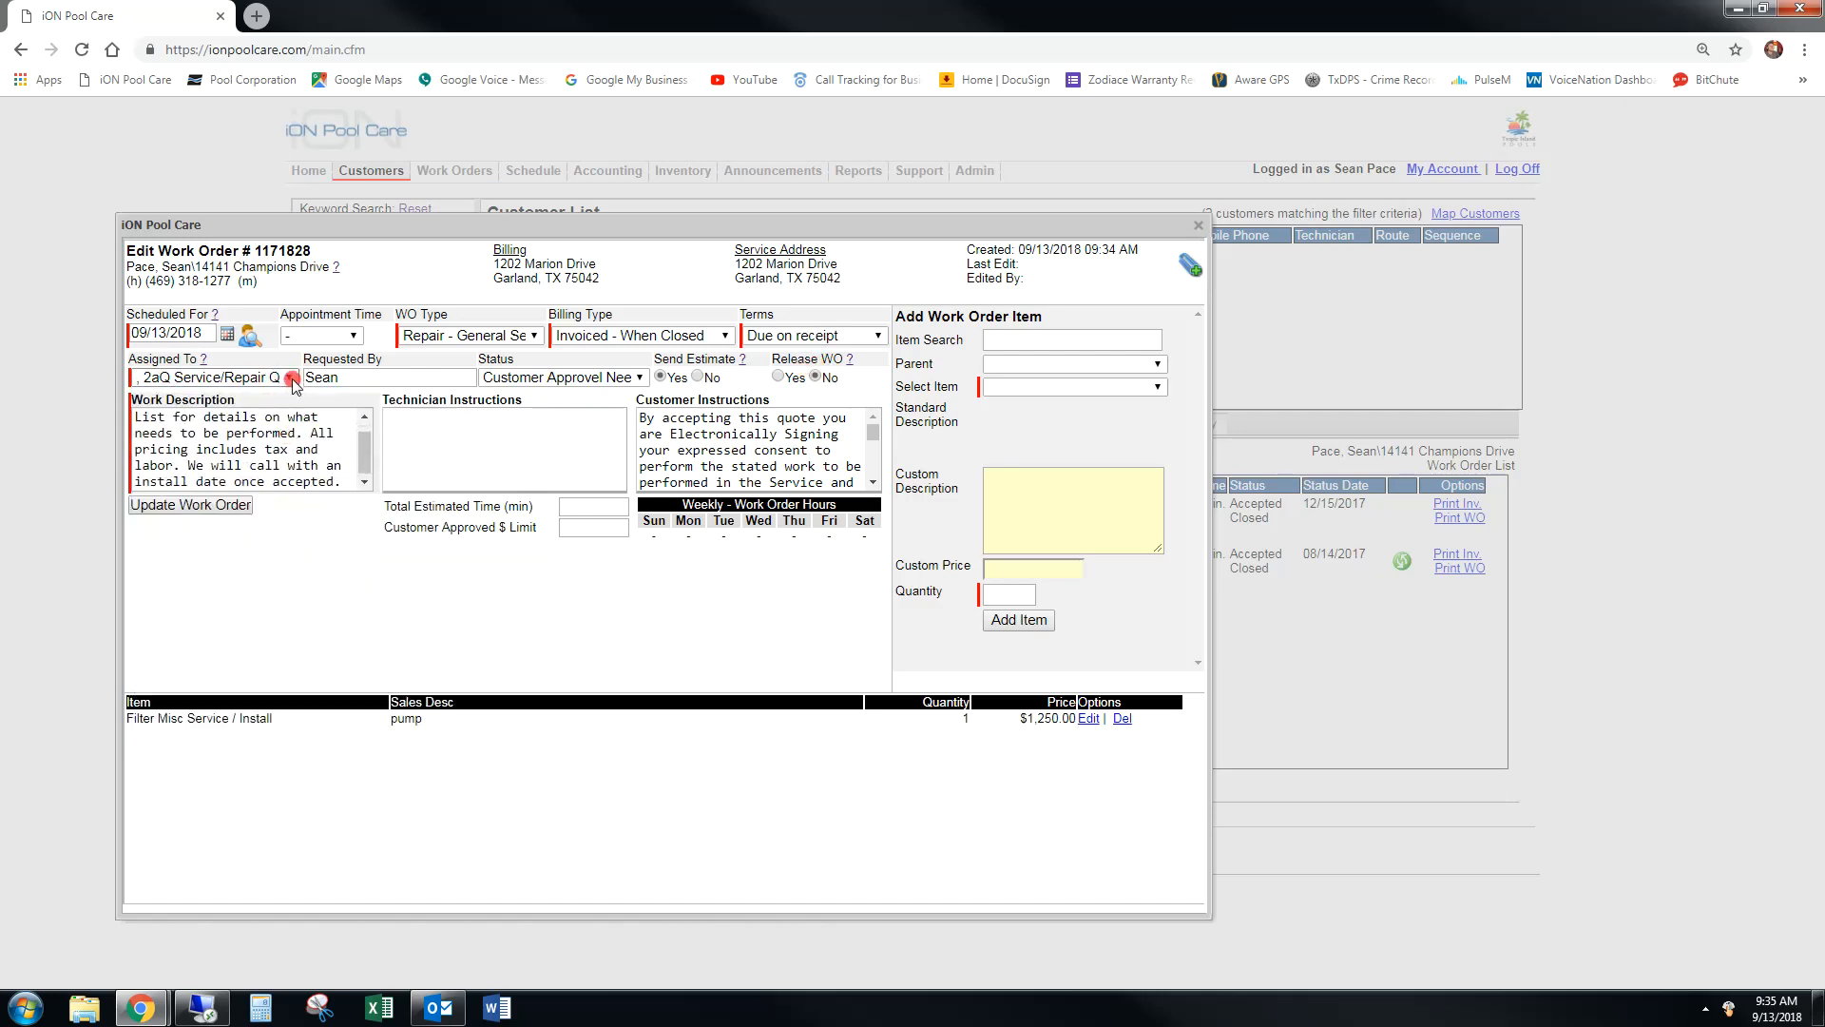
left_click(277, 389)
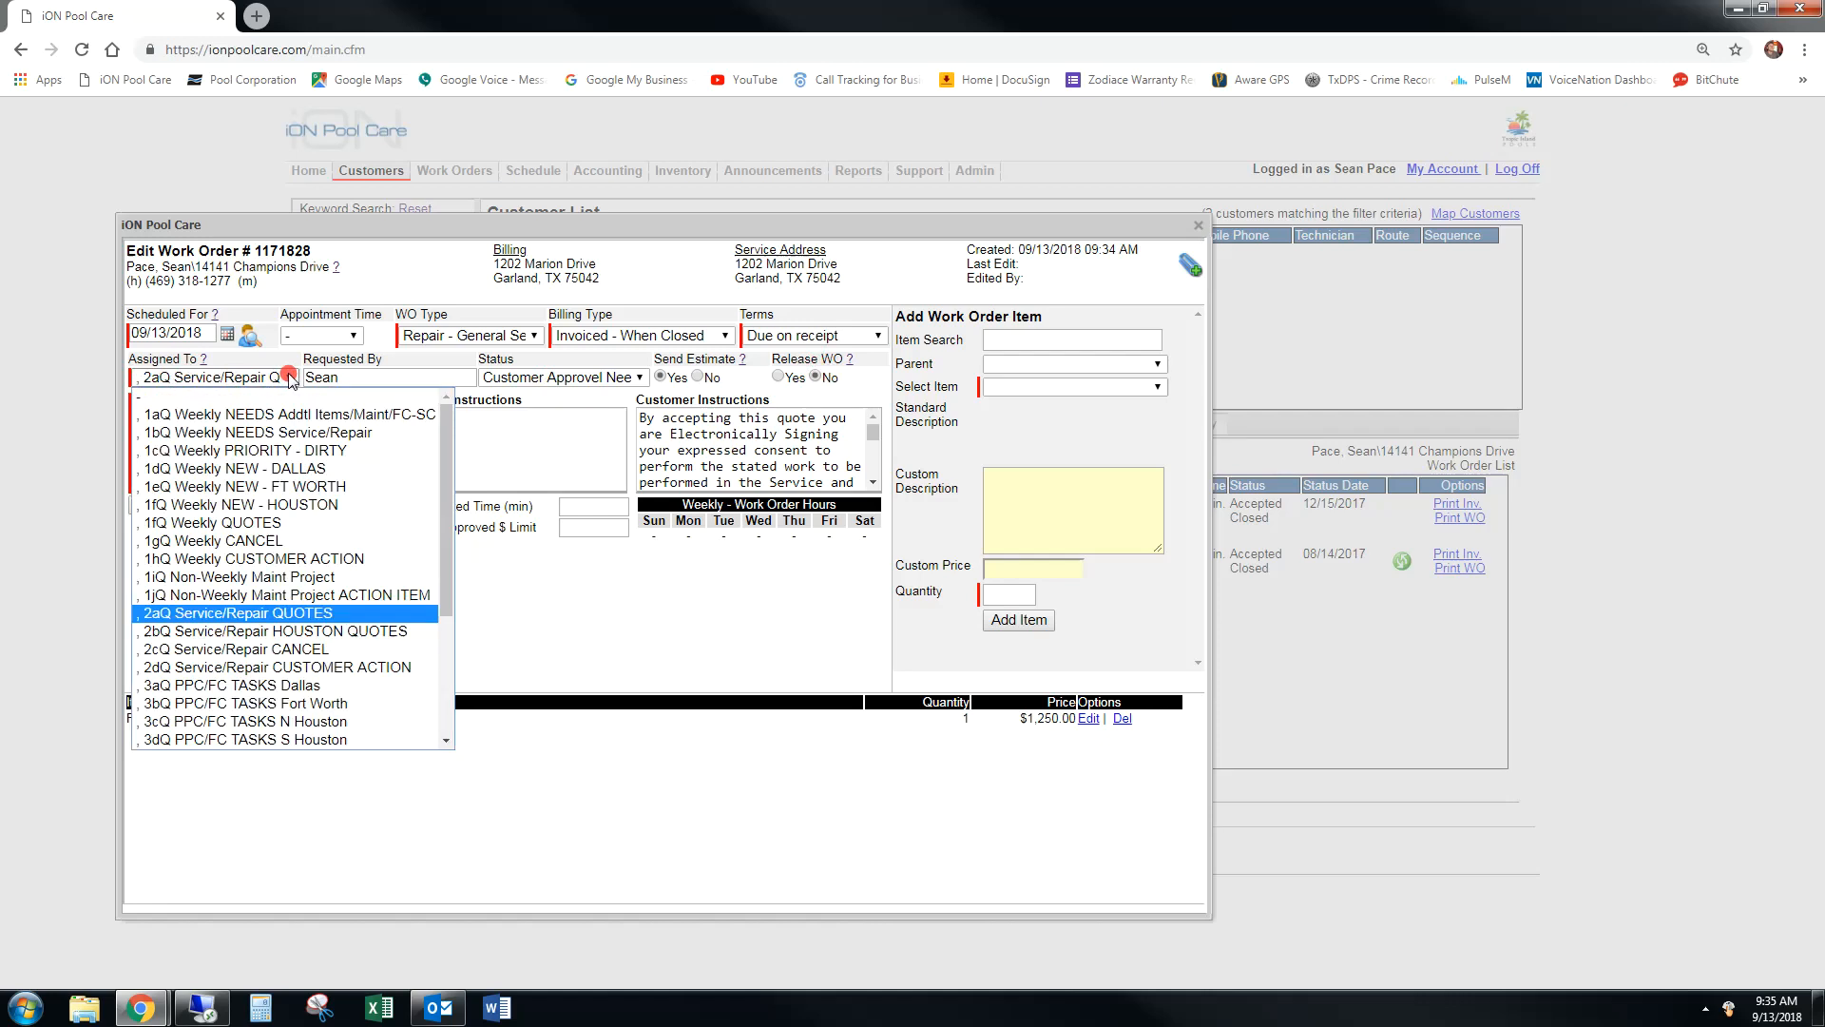
left_click(276, 650)
left_click(220, 422)
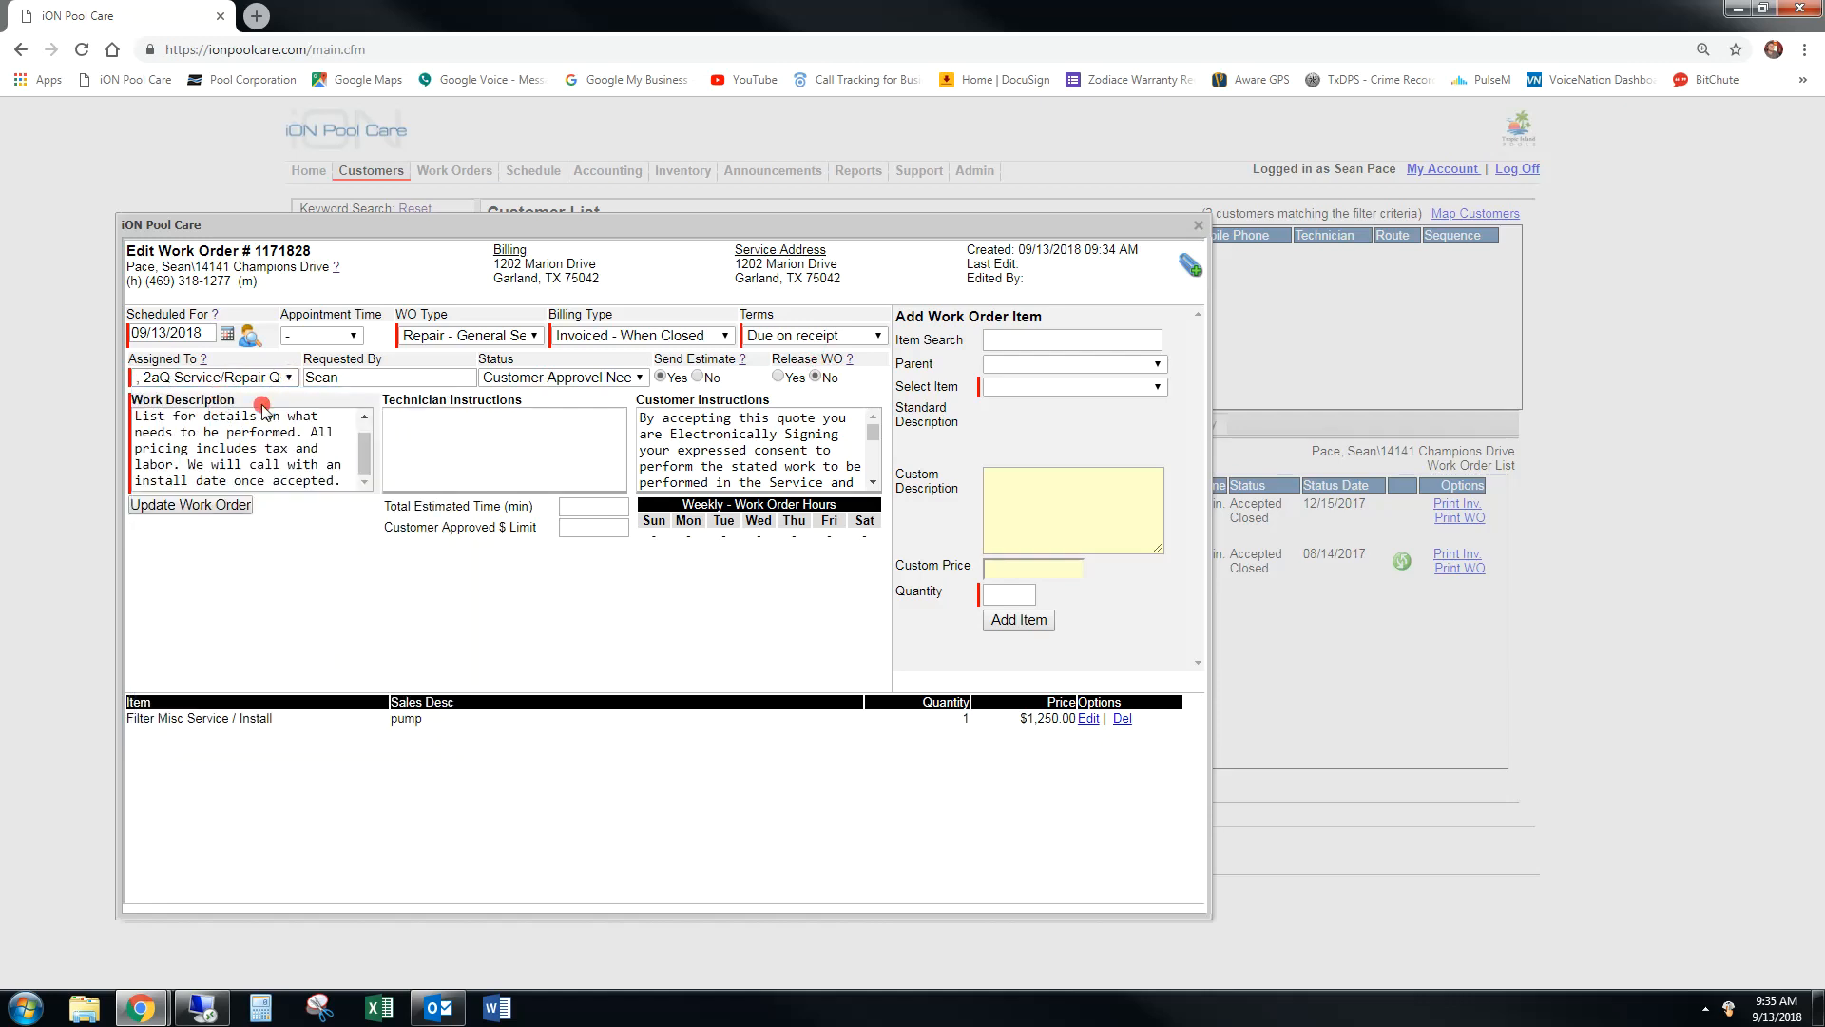
- Leave the quote work order unreleased and close it without updating
left_click(801, 390)
left_click(777, 375)
left_click(790, 369)
left_click(830, 375)
left_click(1197, 226)
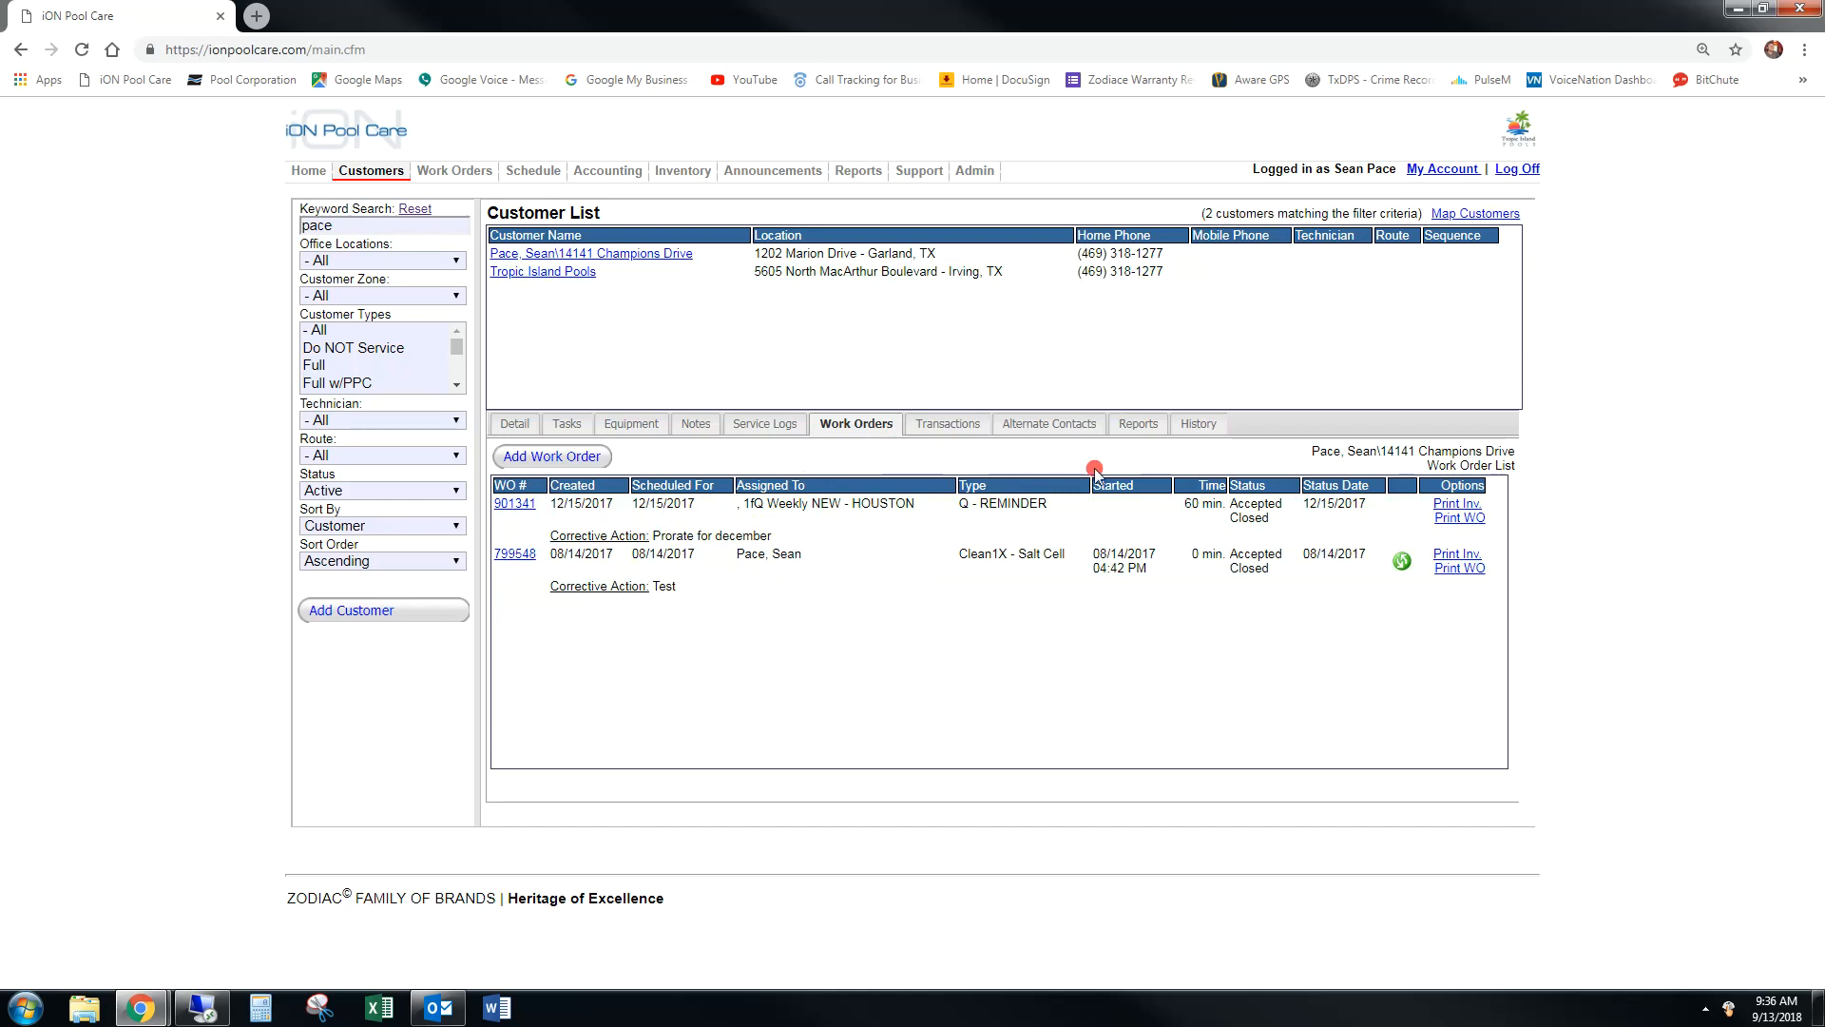
- Refresh the customer's work order list and reopen the Service/Repair quote work order to check its details
left_click(770, 421)
left_click(838, 424)
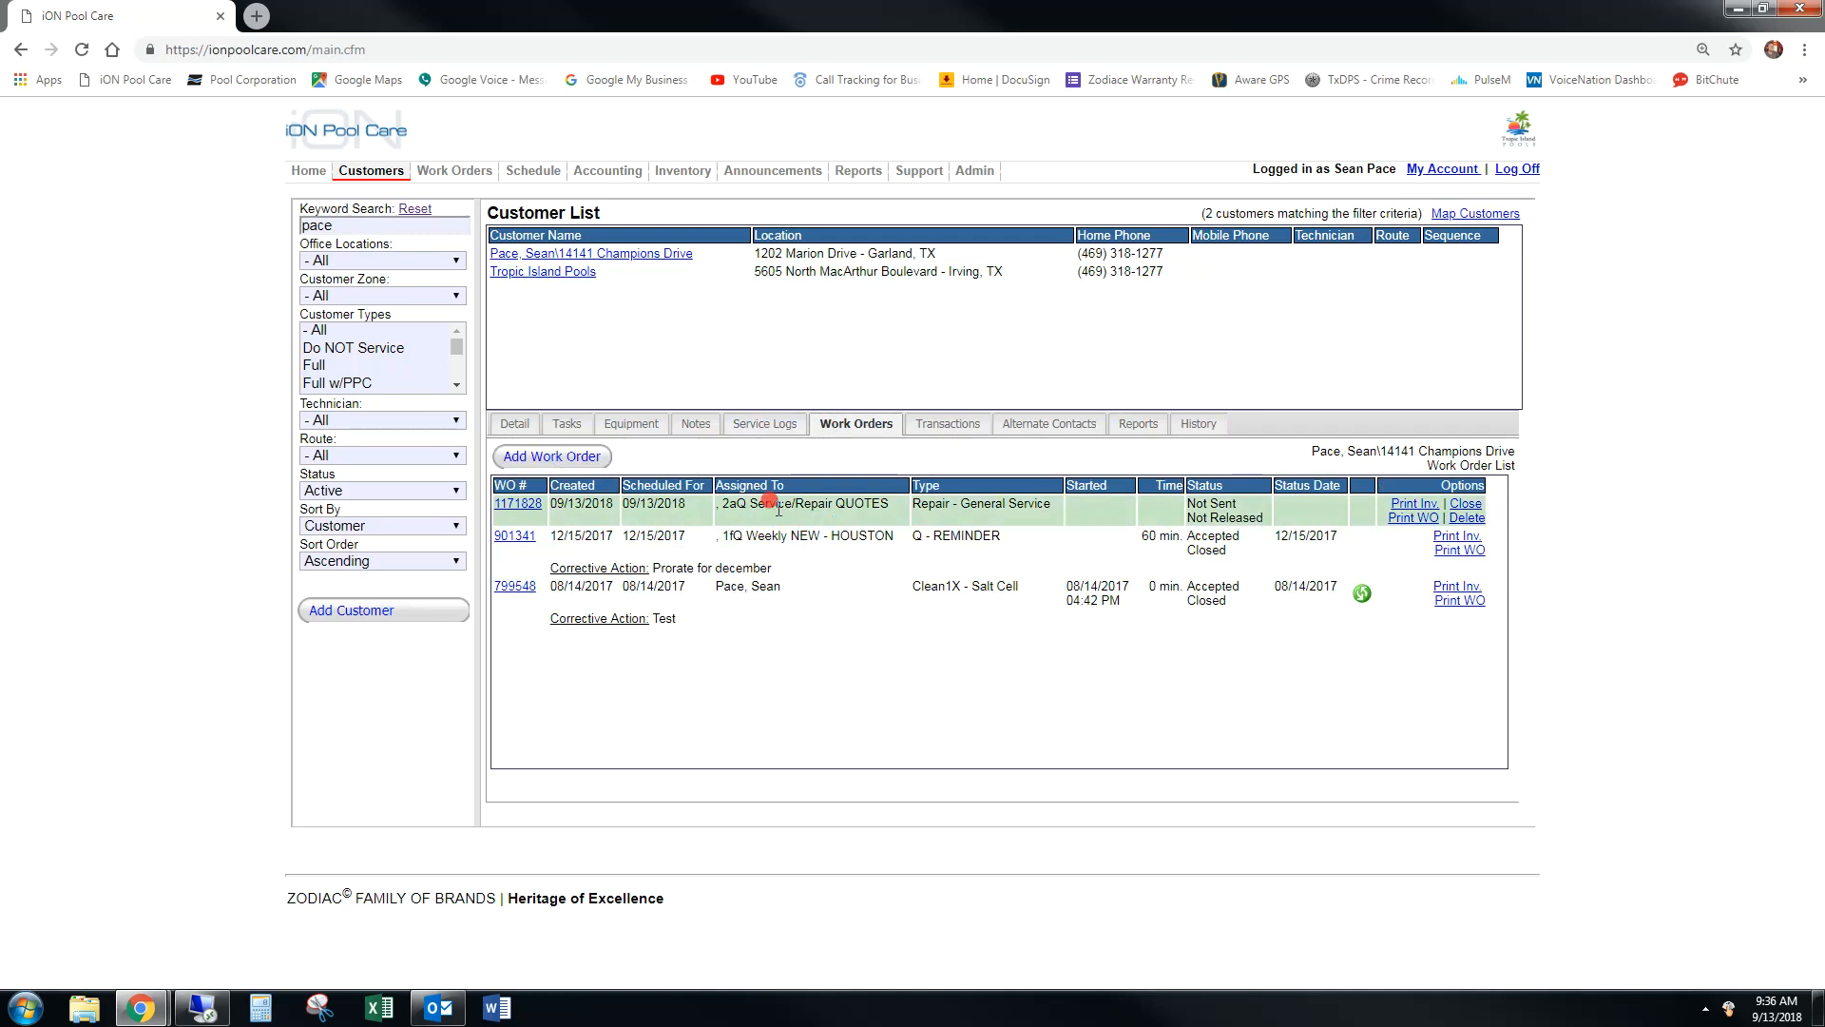
left_click(516, 504)
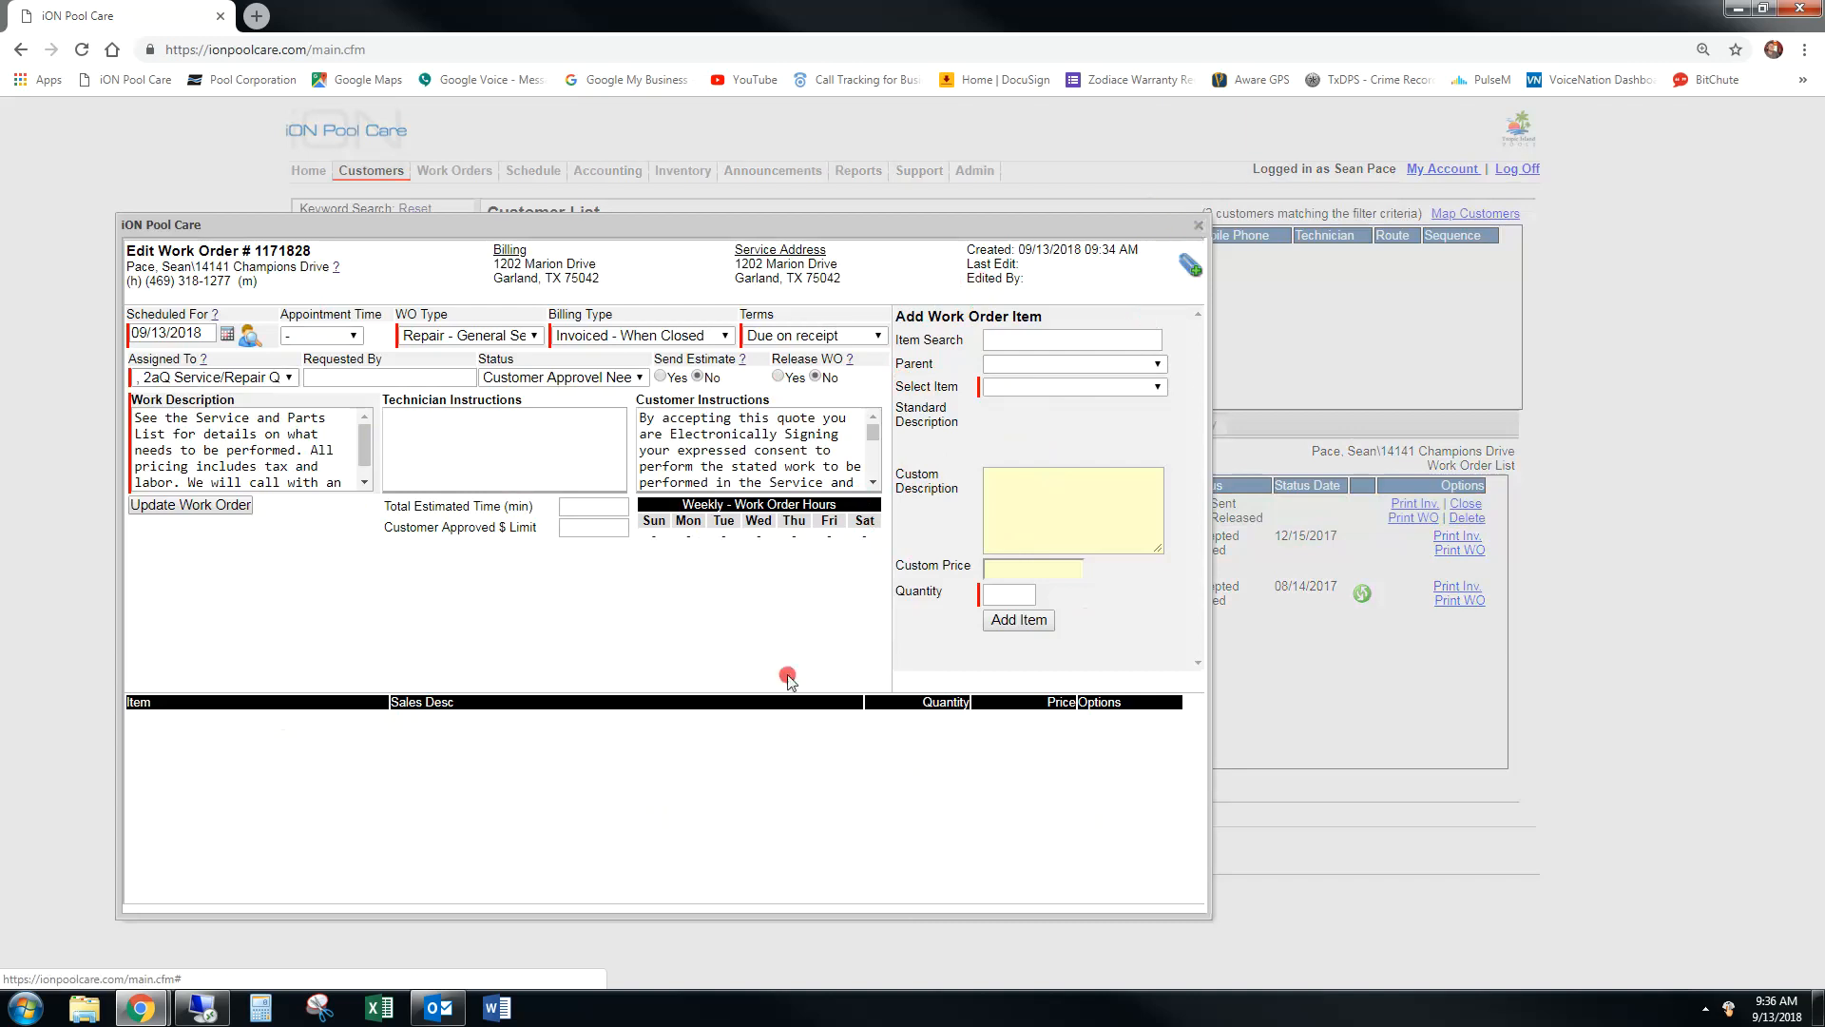
- Close the quote work order and delete it from the customer's work order list
left_click(1197, 226)
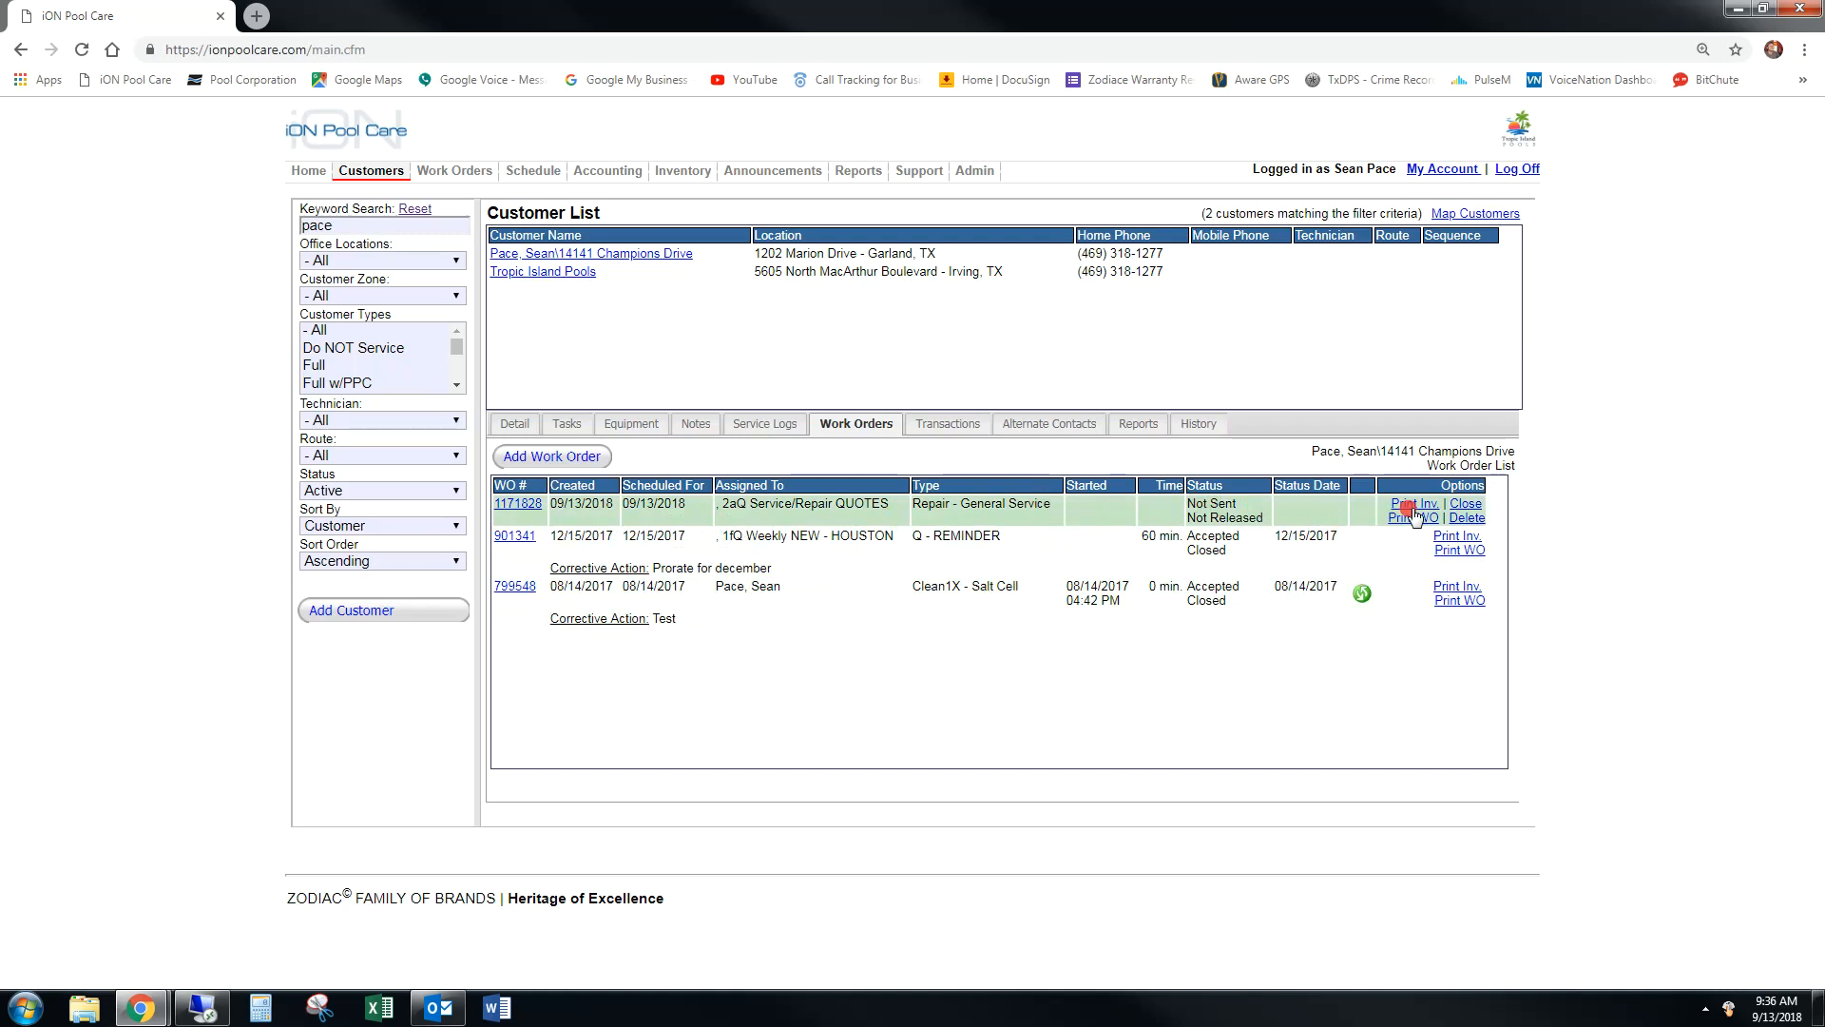
left_click(1468, 518)
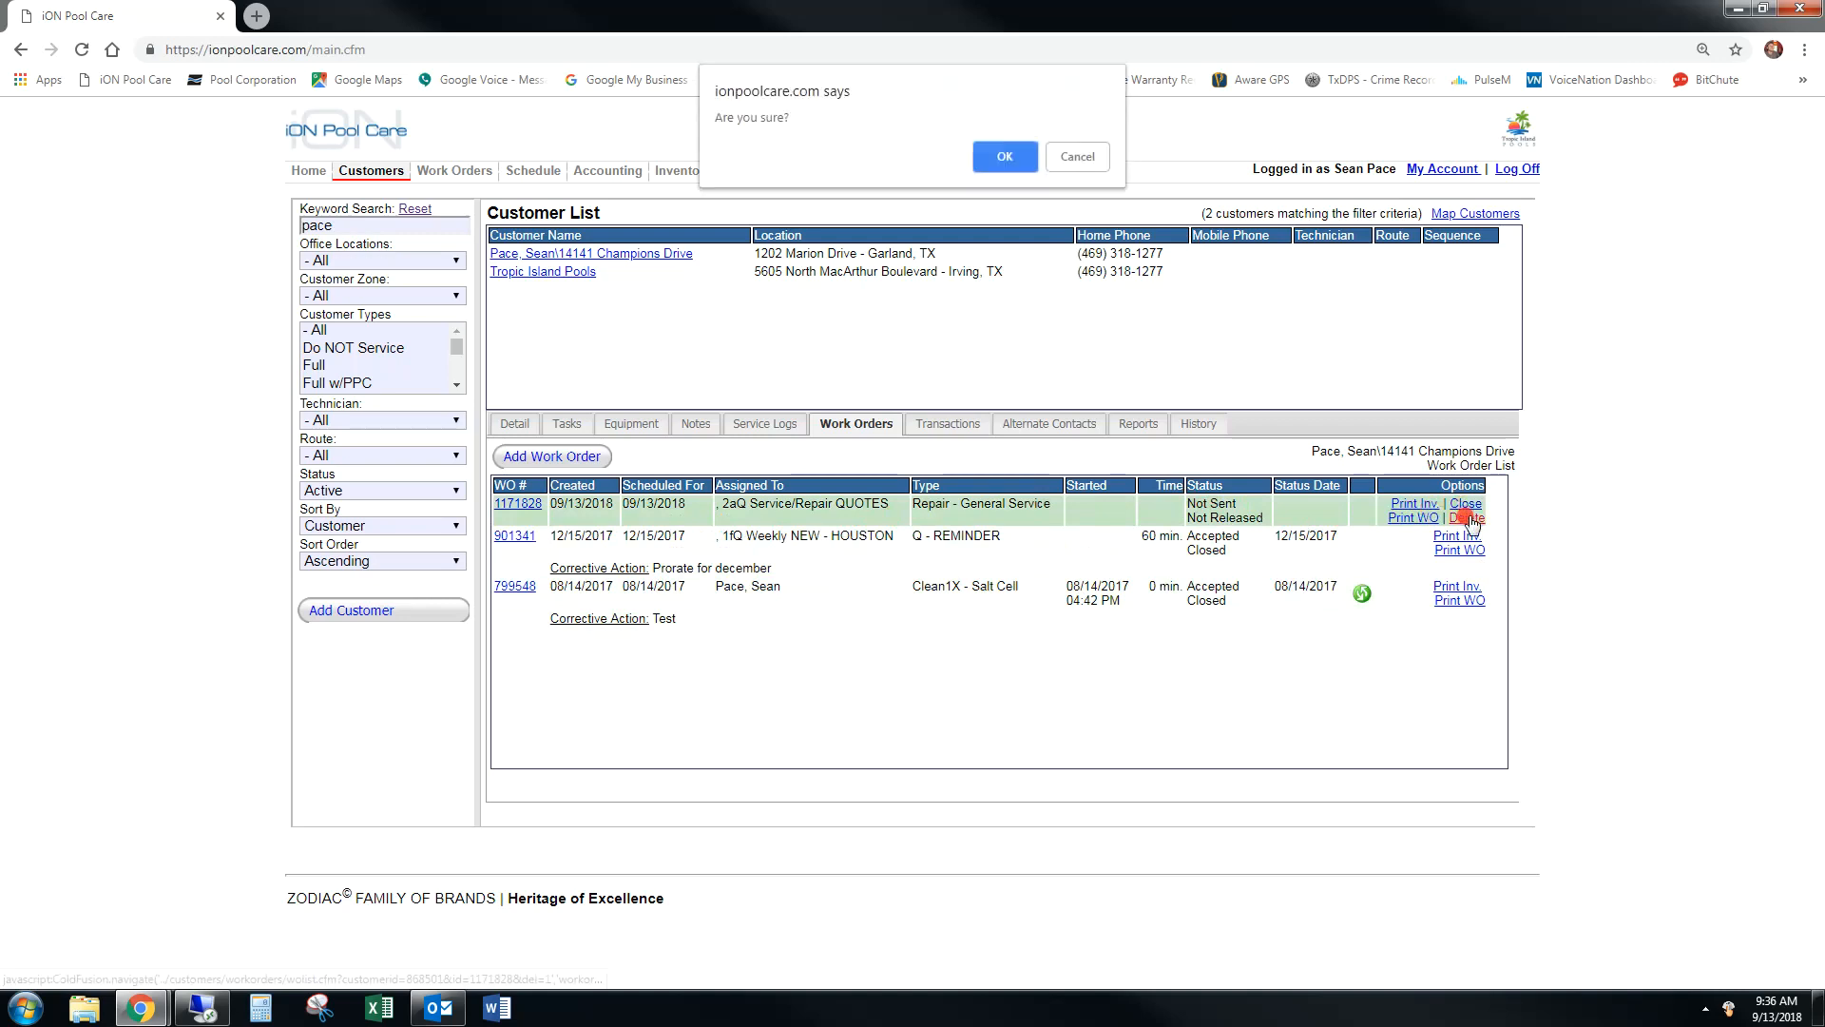
left_click(1000, 155)
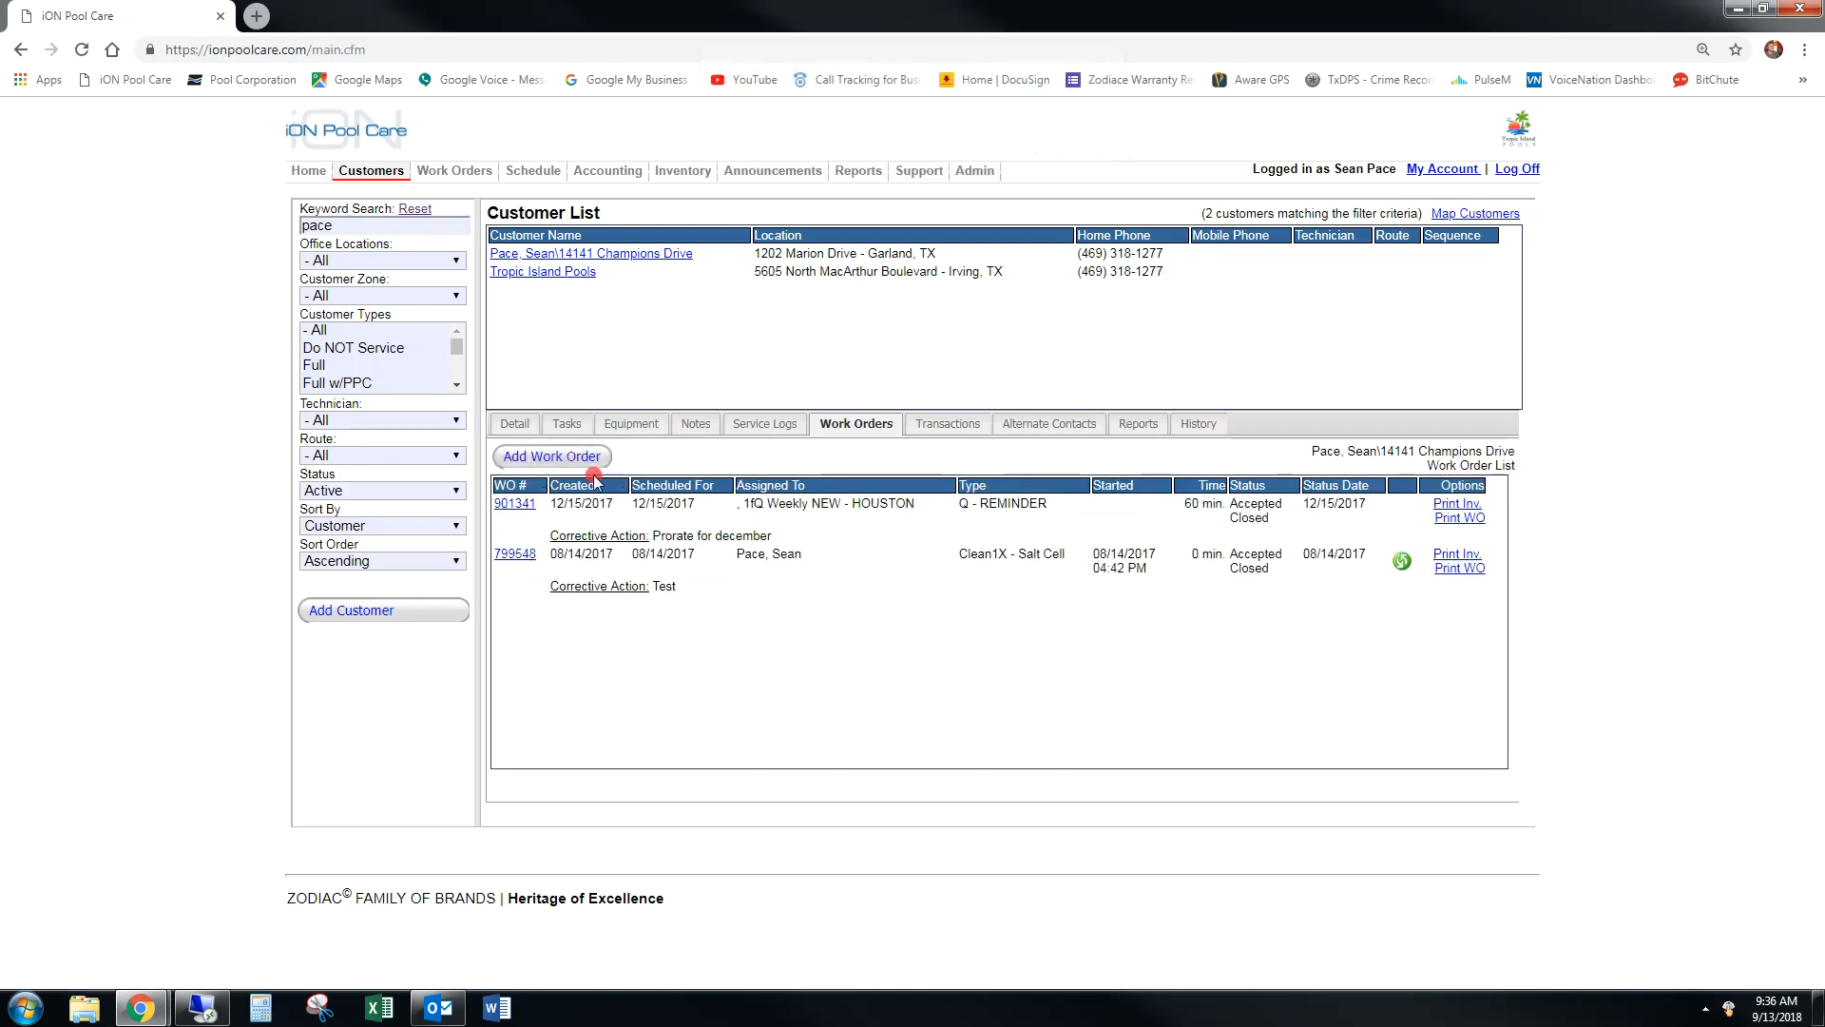
- Create a new work order for the customer from the O1 Dirty Pool template
left_click(534, 457)
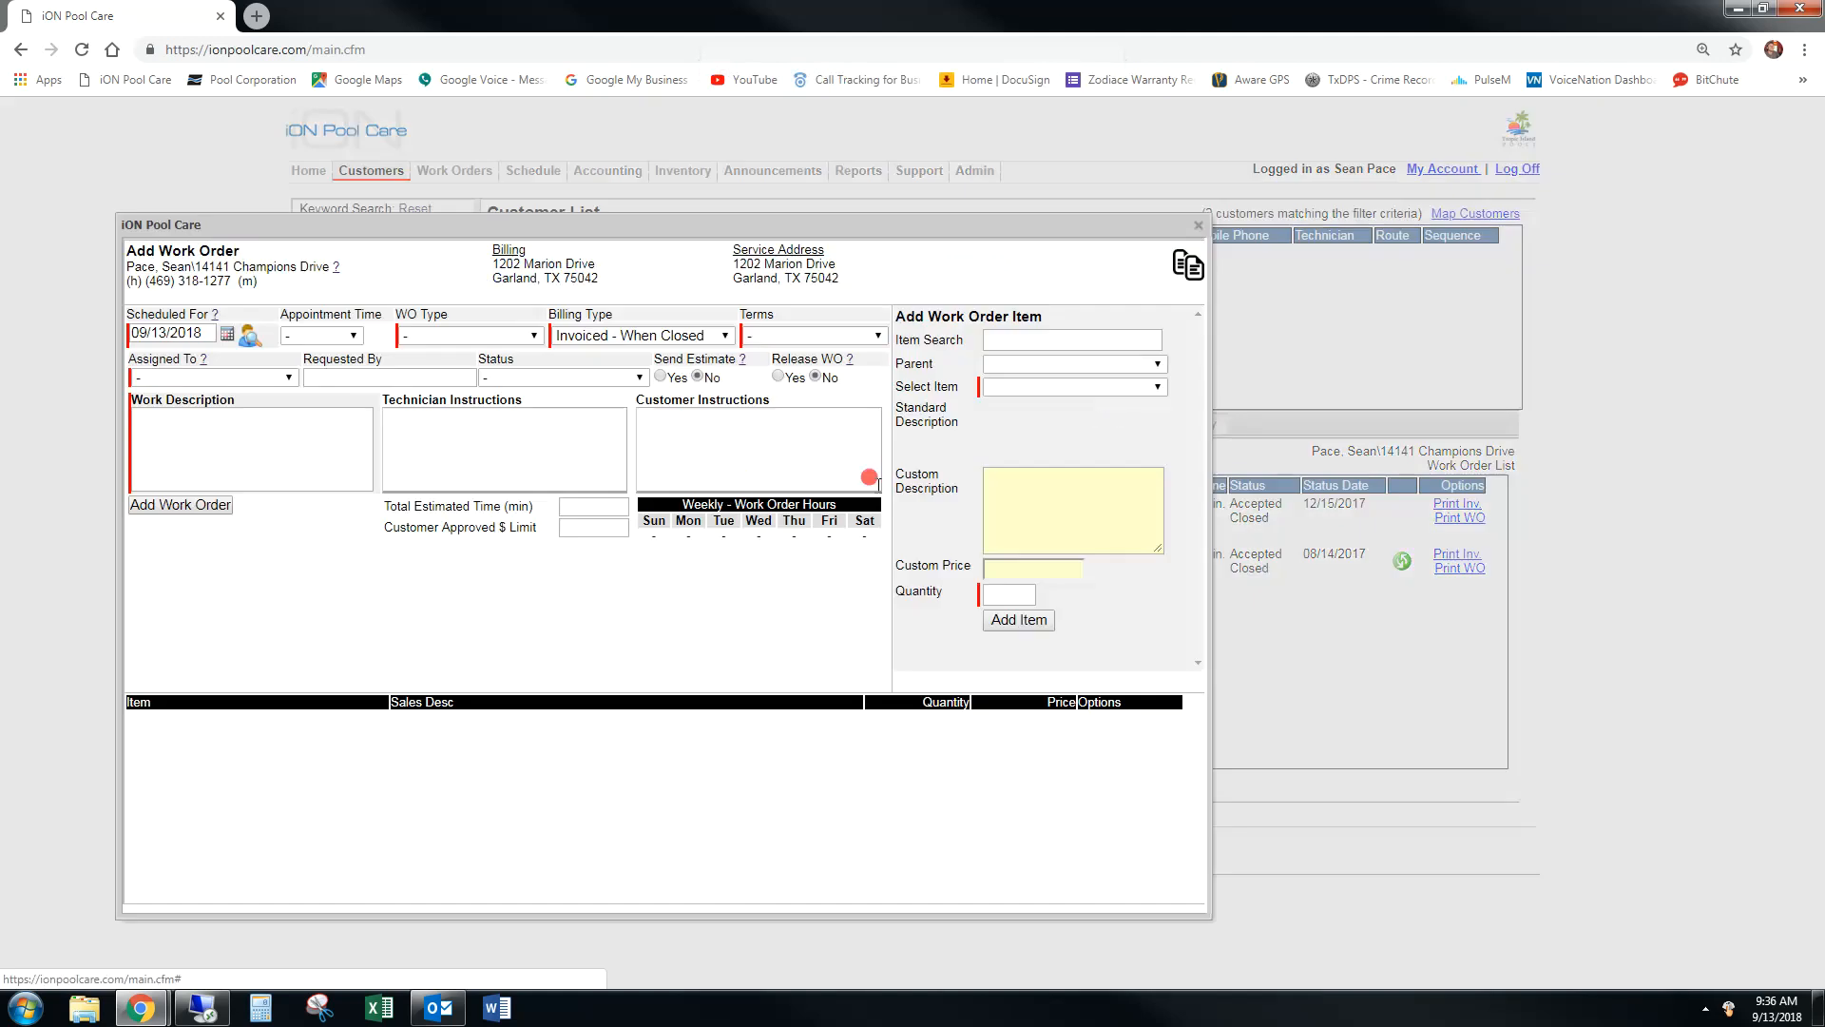
left_click(1189, 271)
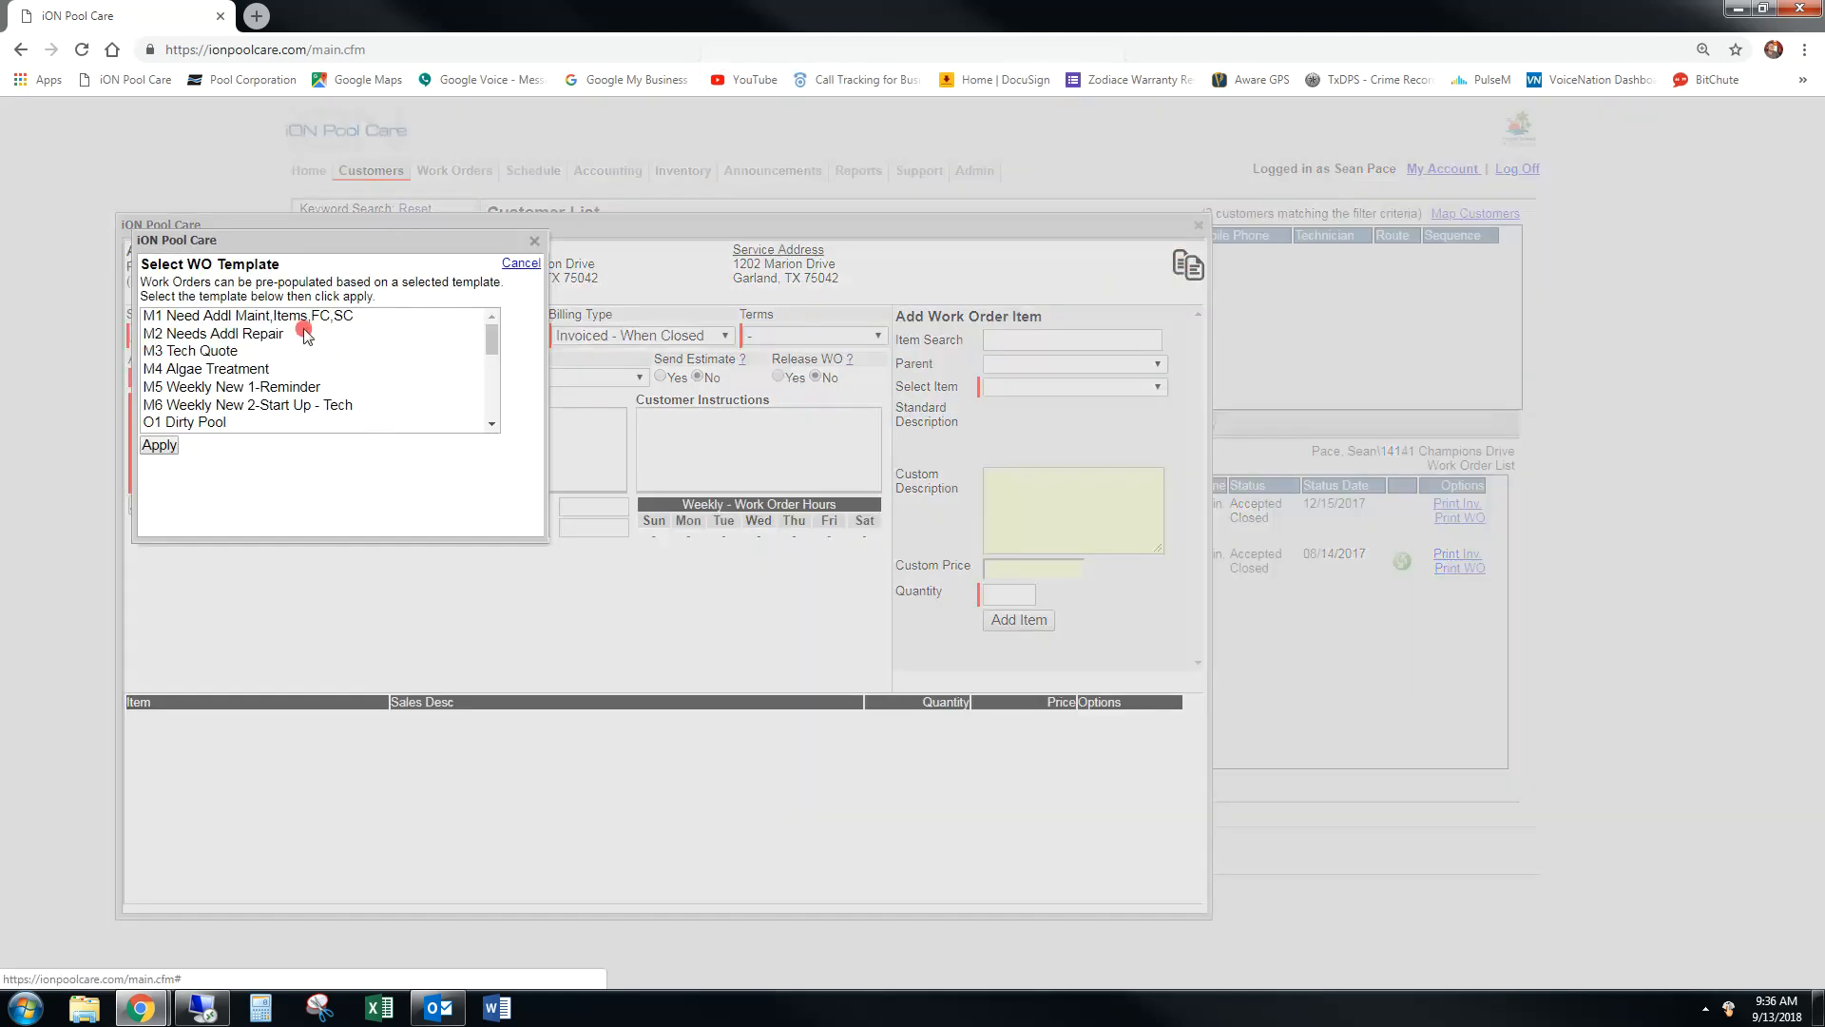
left_click(200, 424)
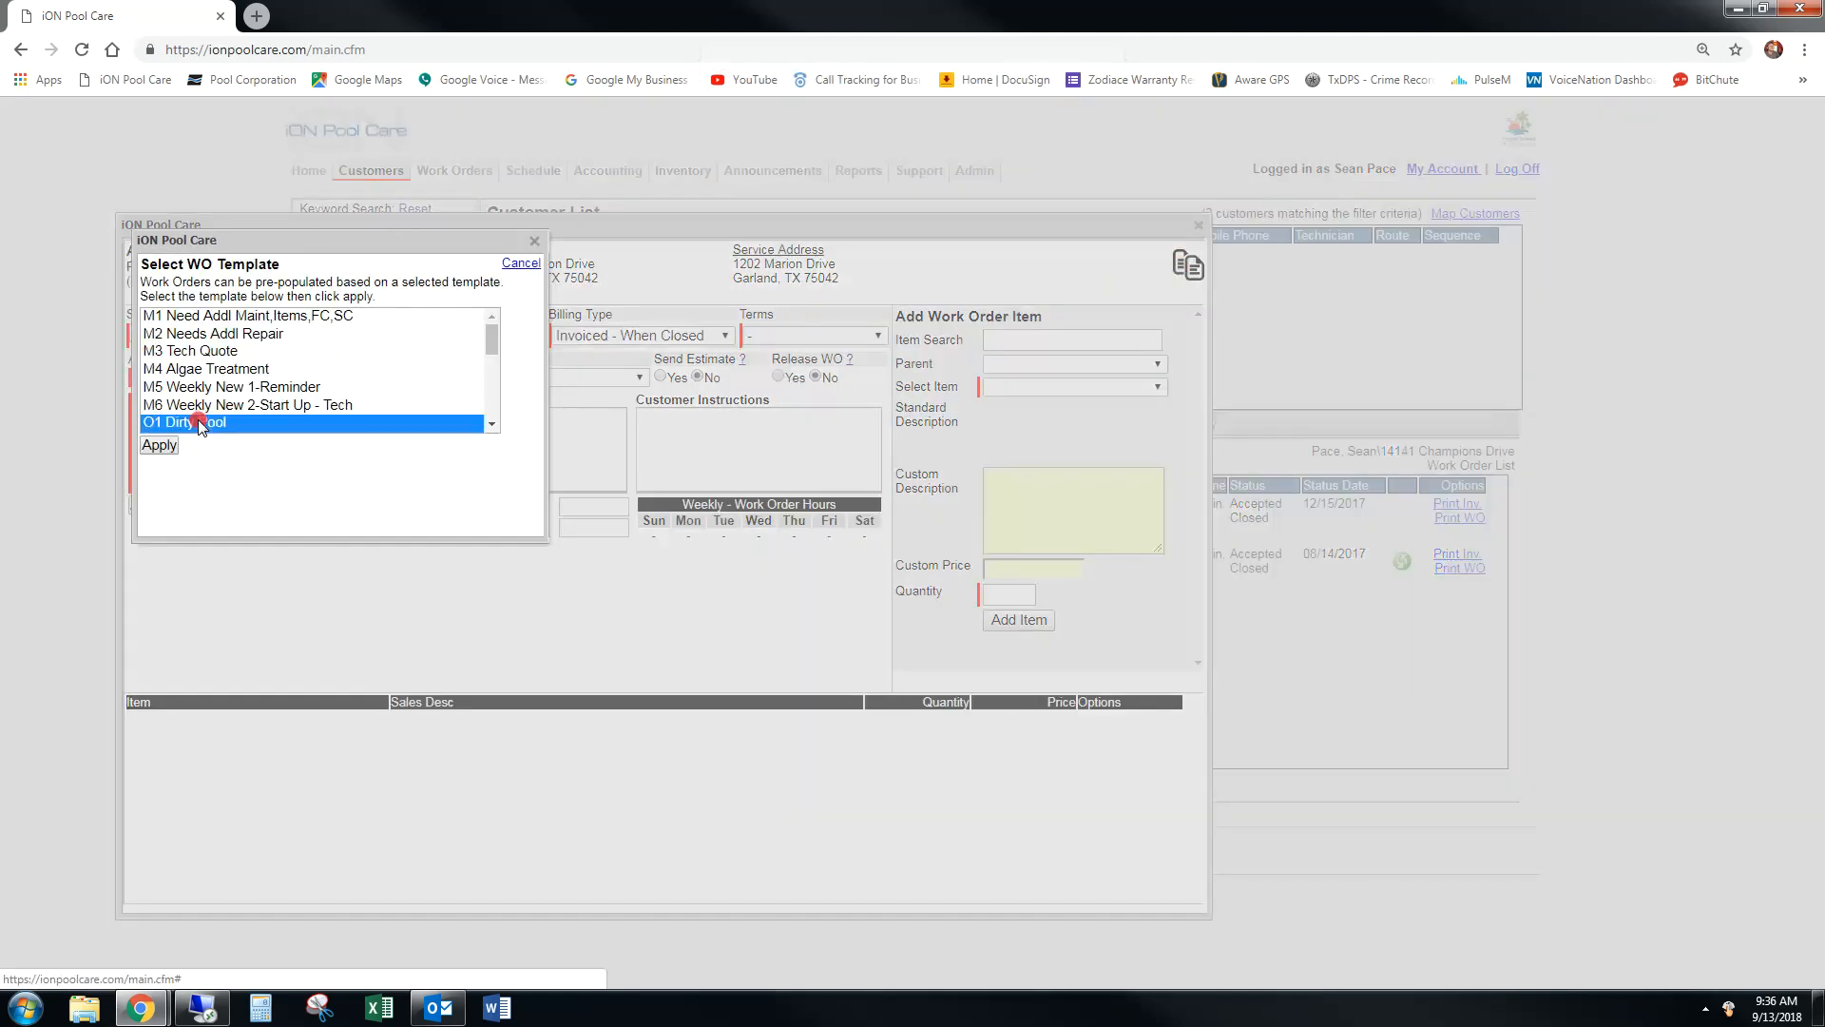
left_click(215, 351)
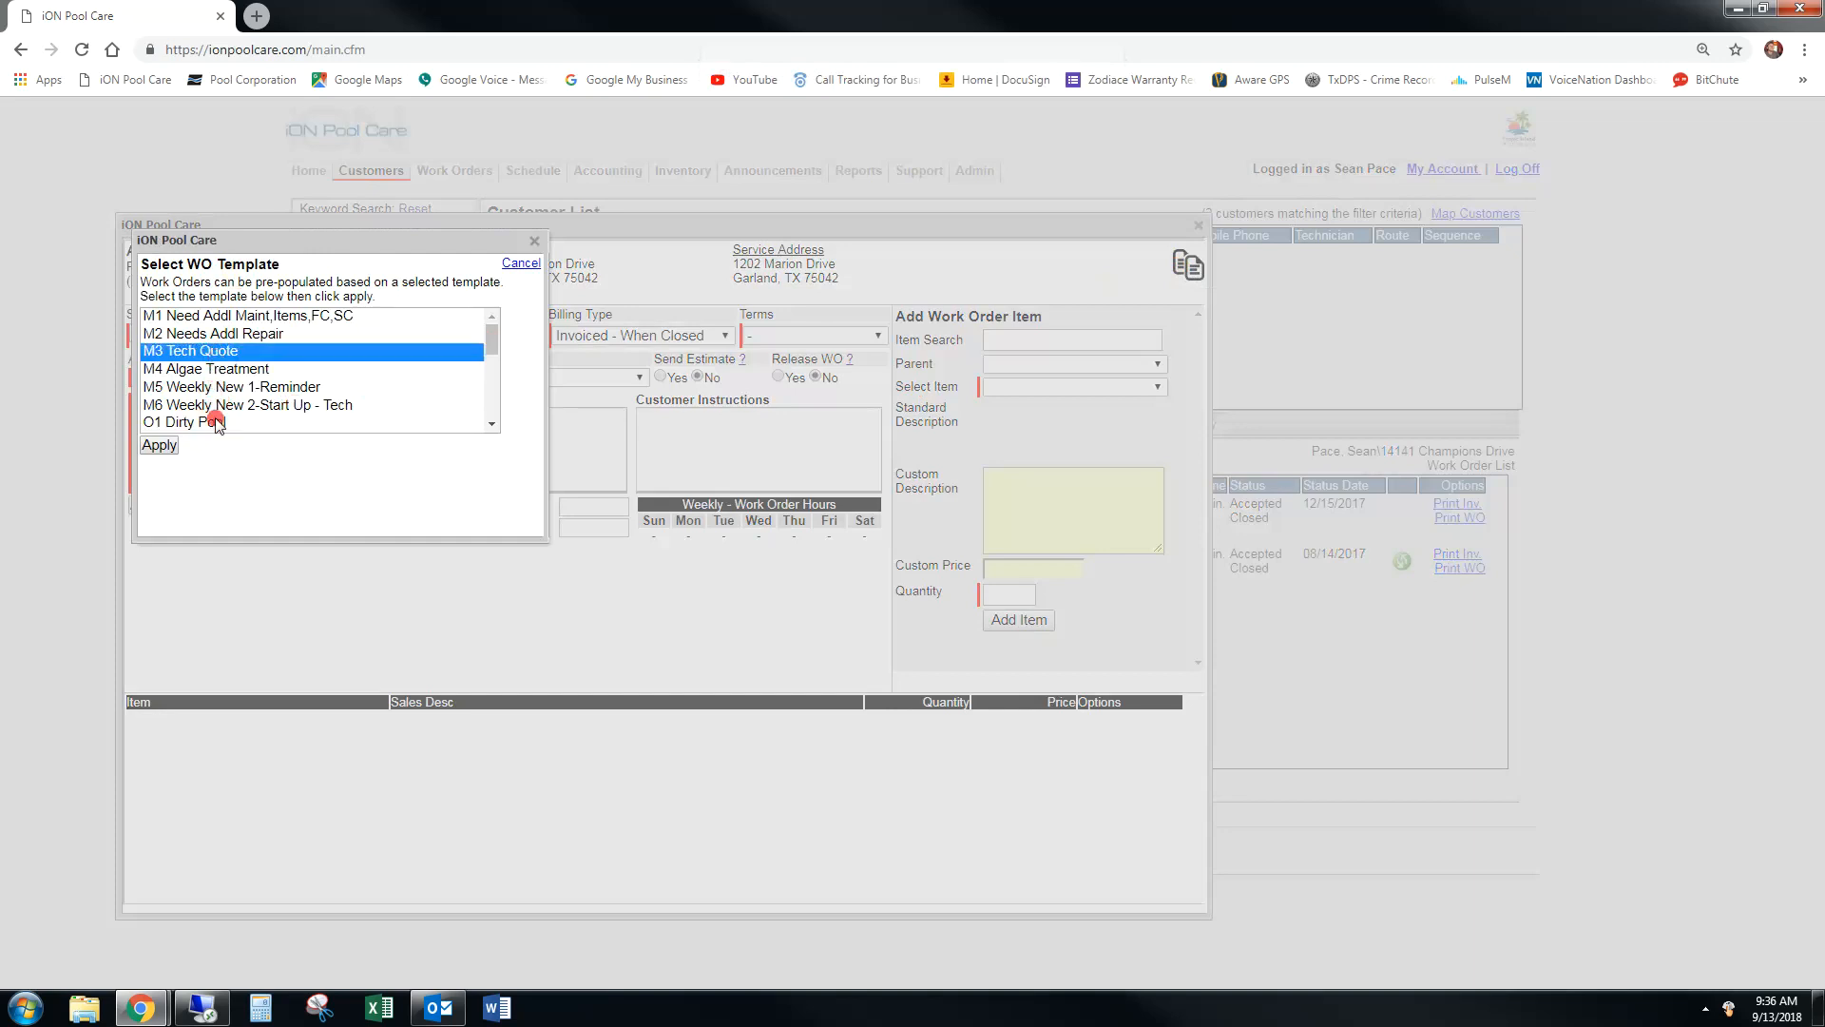
left_click(215, 422)
left_click(181, 387)
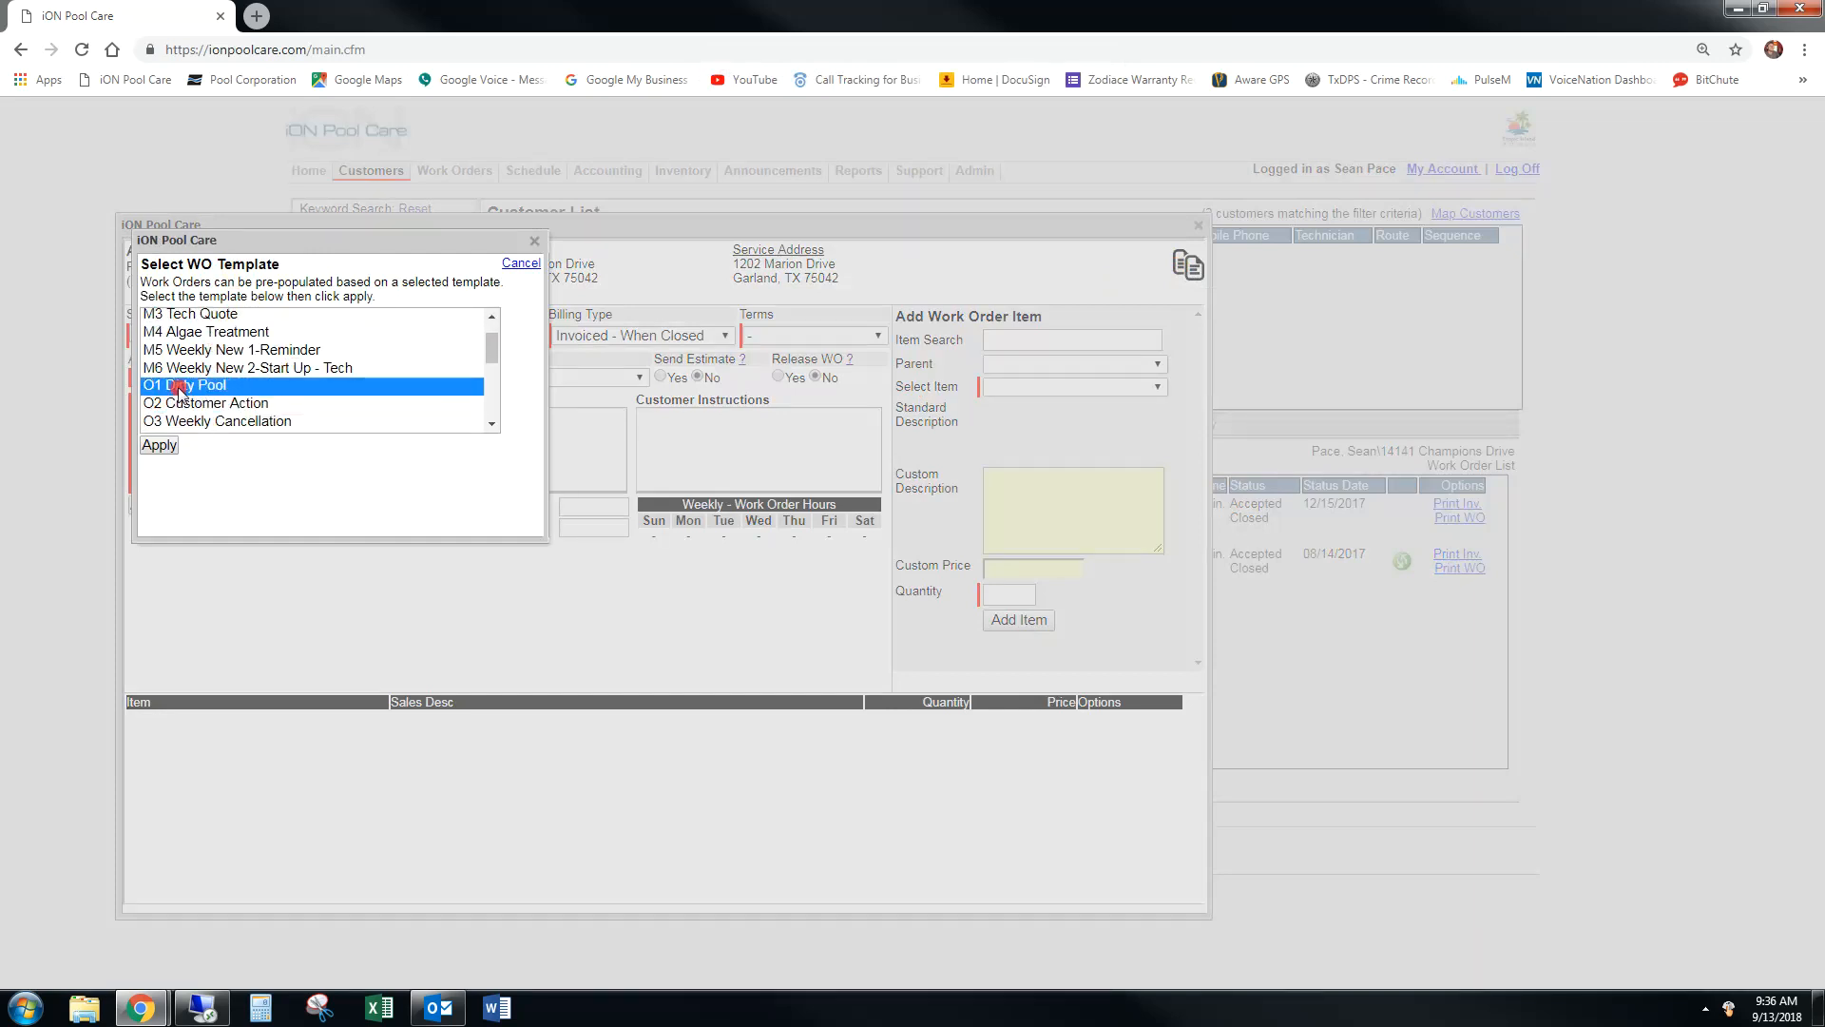
left_click(160, 448)
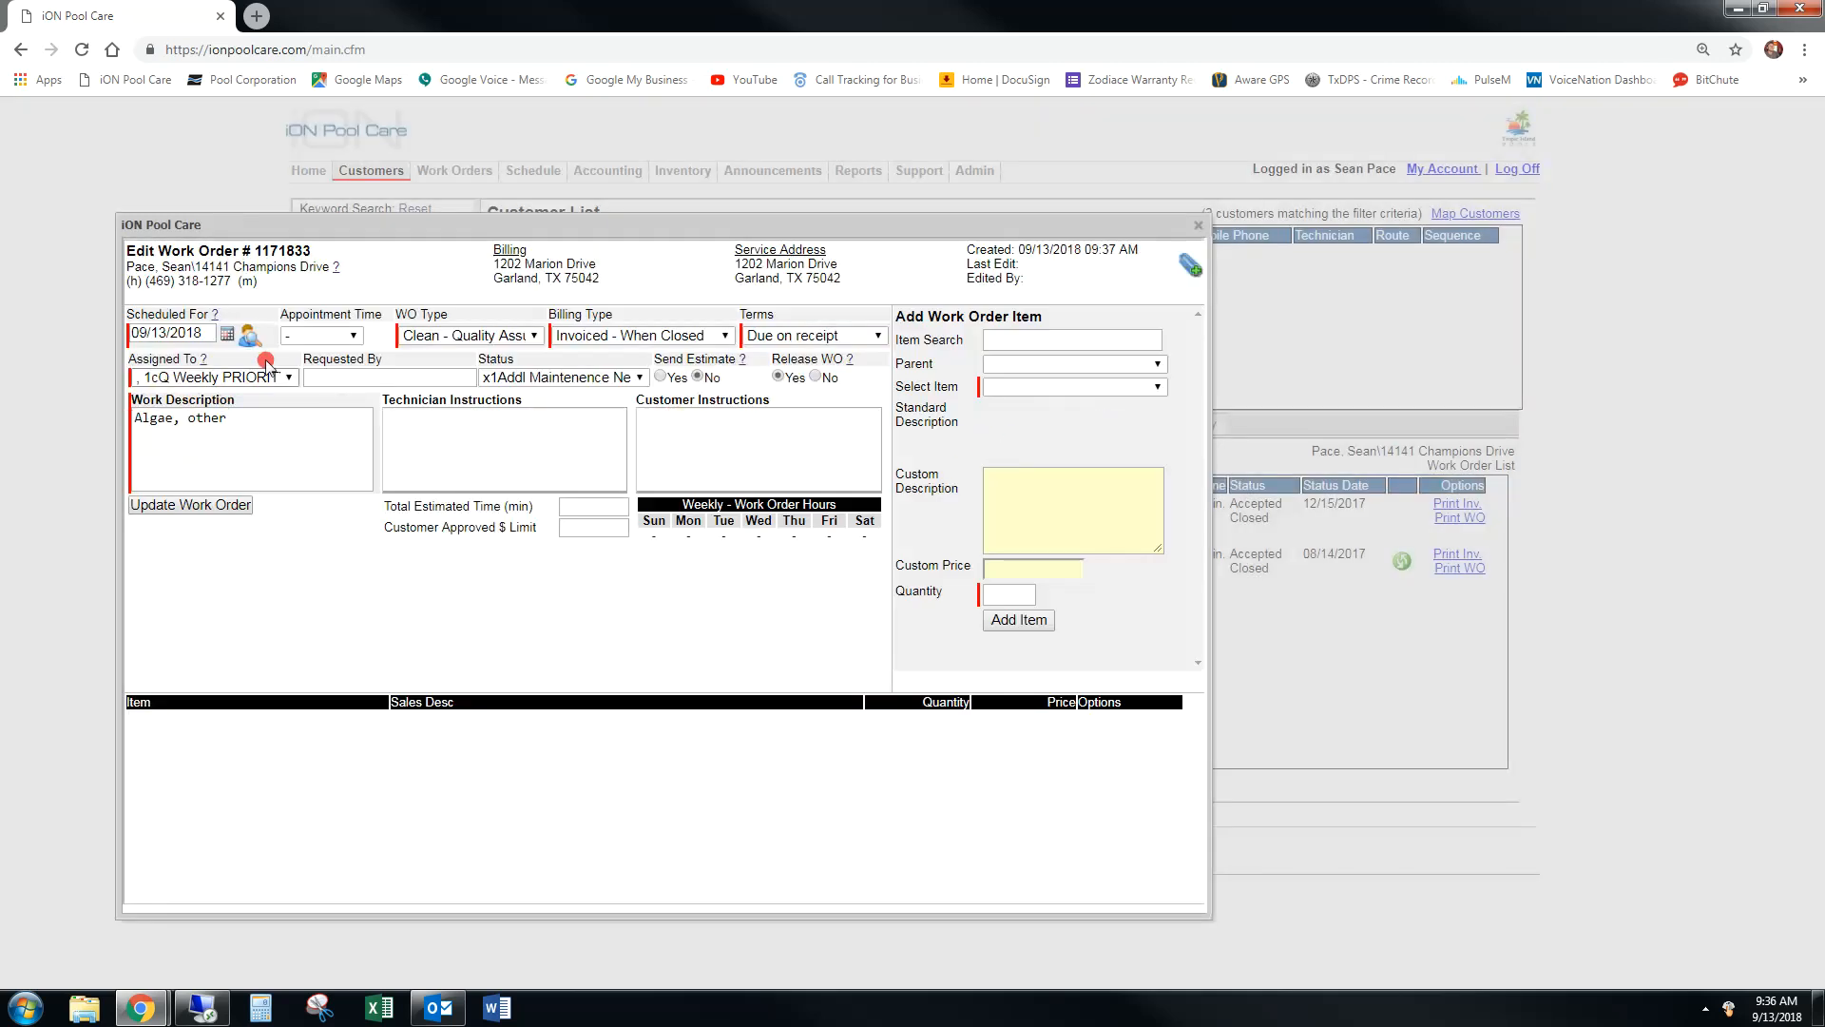
- Schedule the work order for 09/14/2018 with the work order type Clean - Quality Assurance
left_click(227, 334)
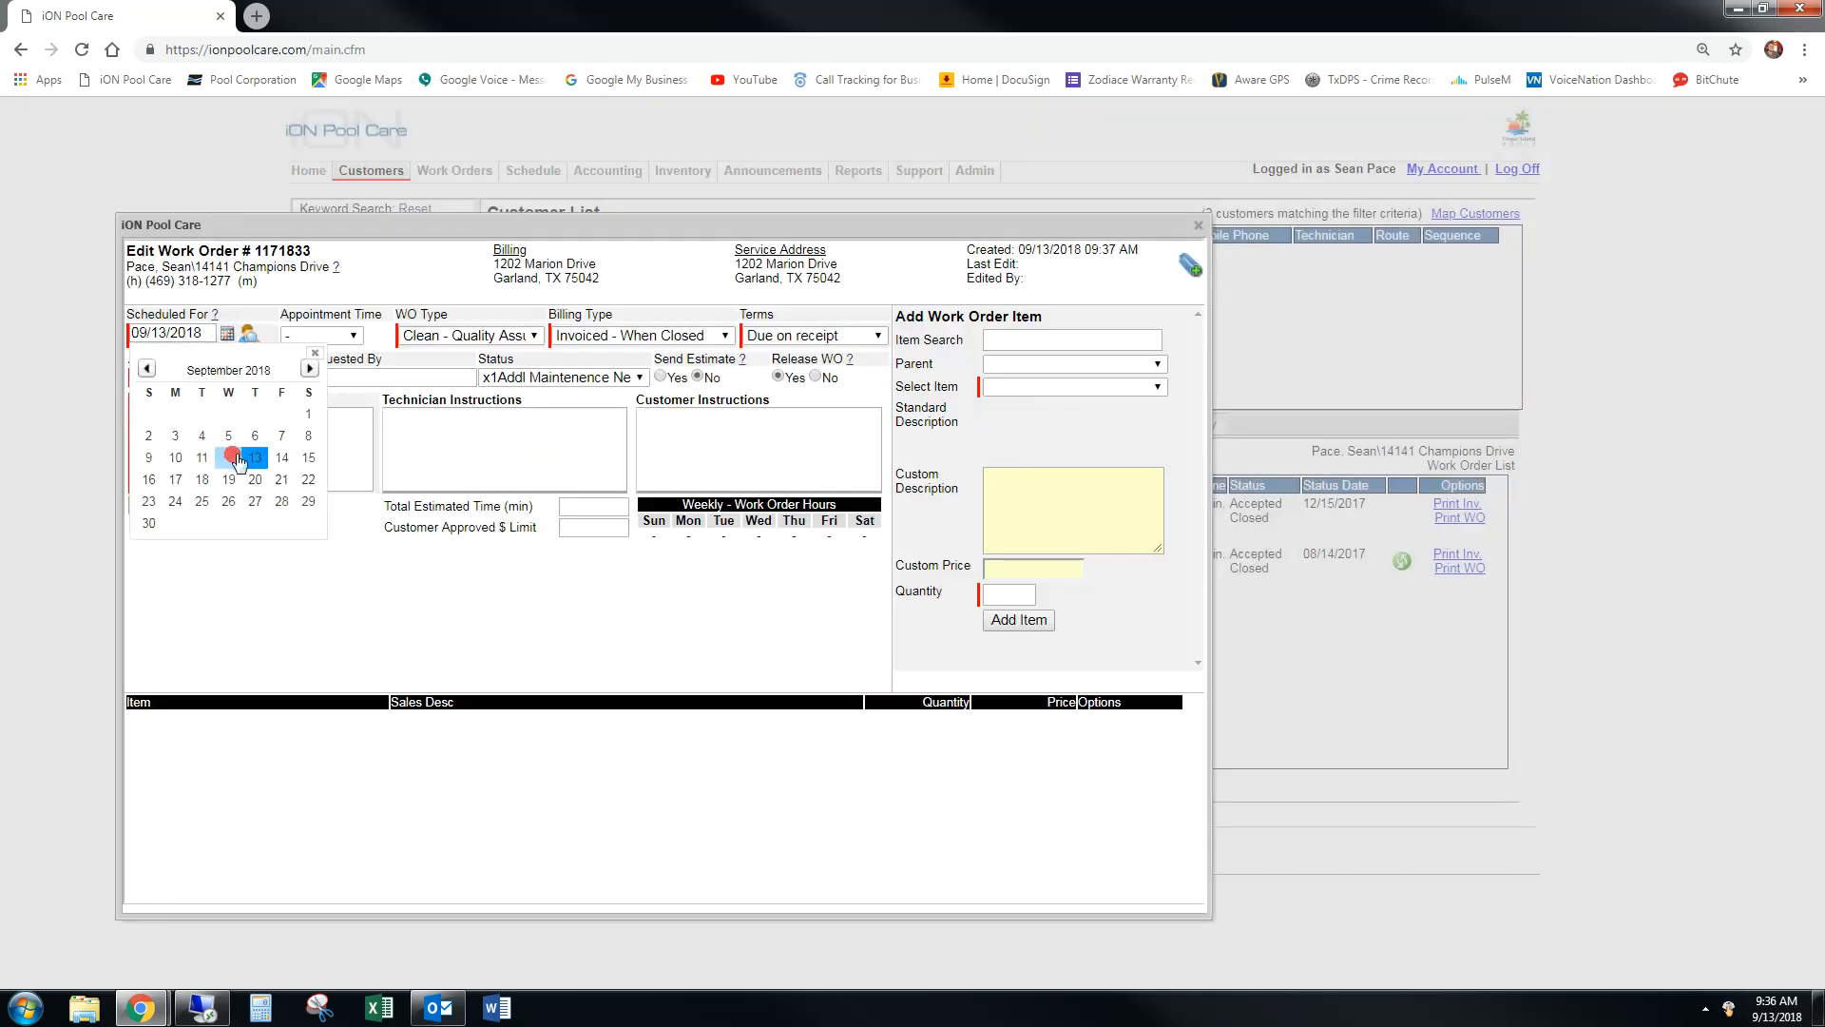
left_click(282, 457)
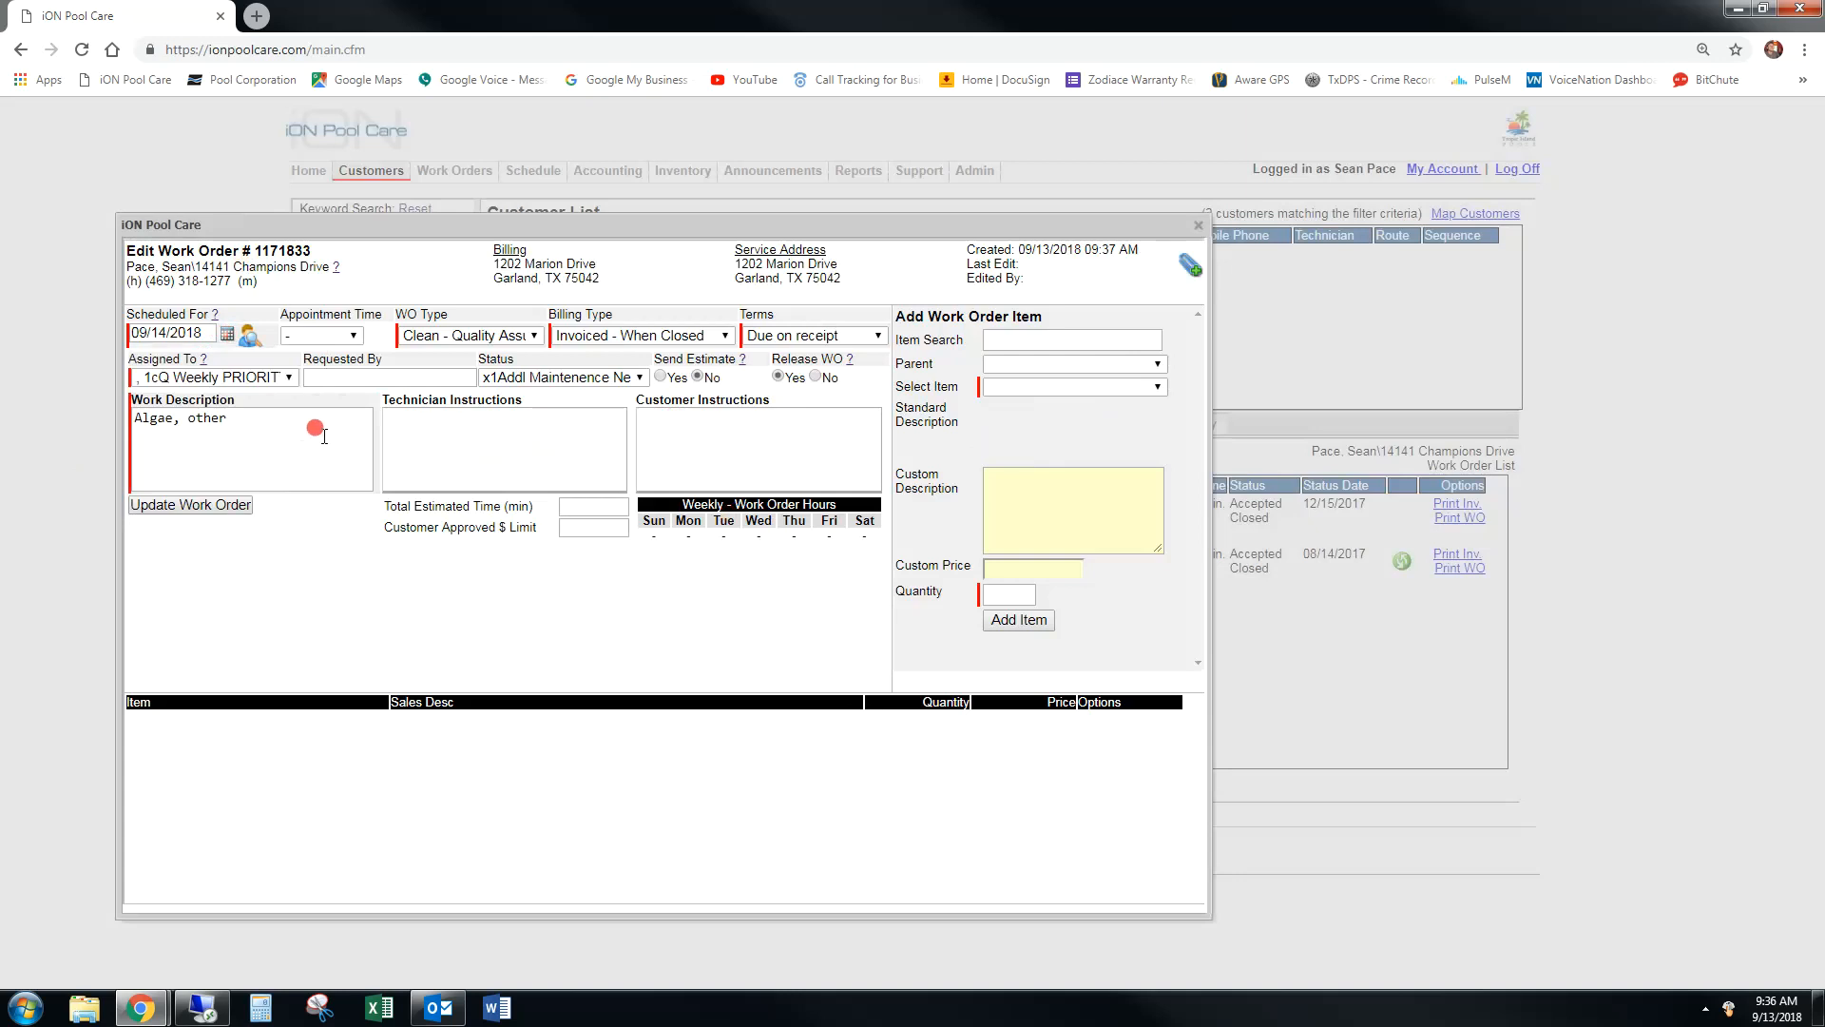
left_click(531, 338)
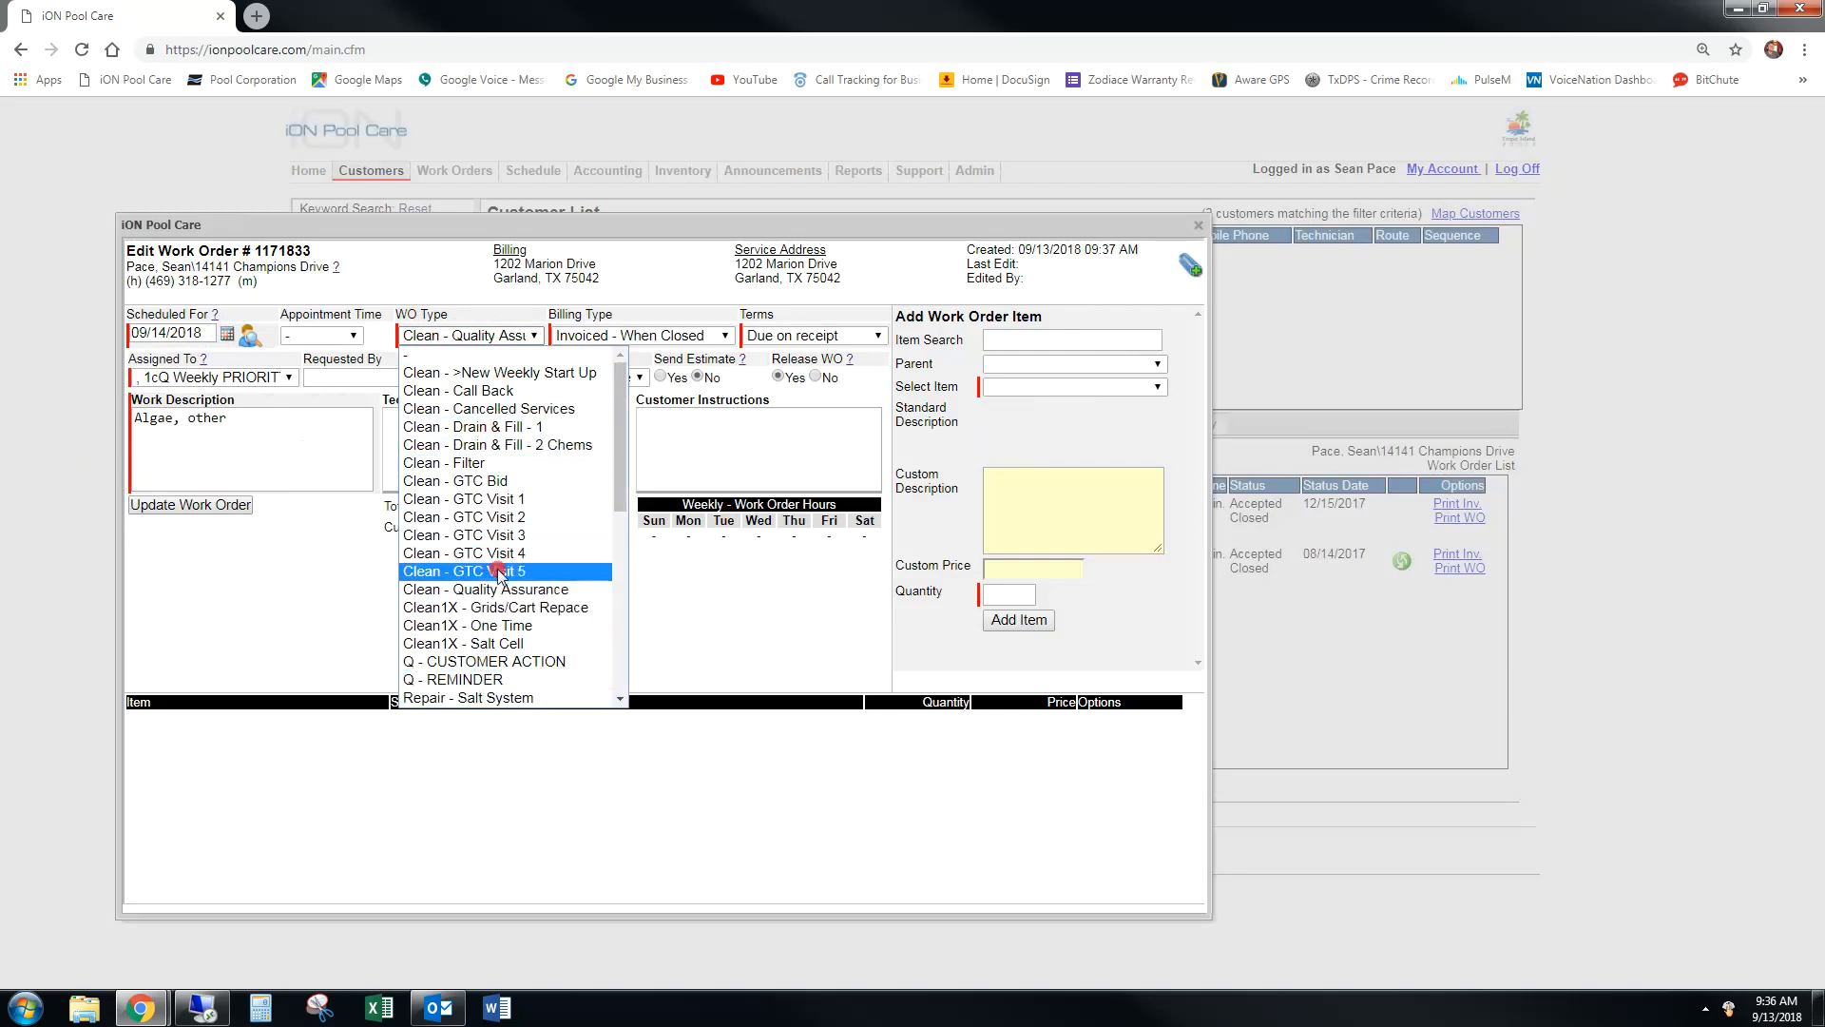
left_click(499, 590)
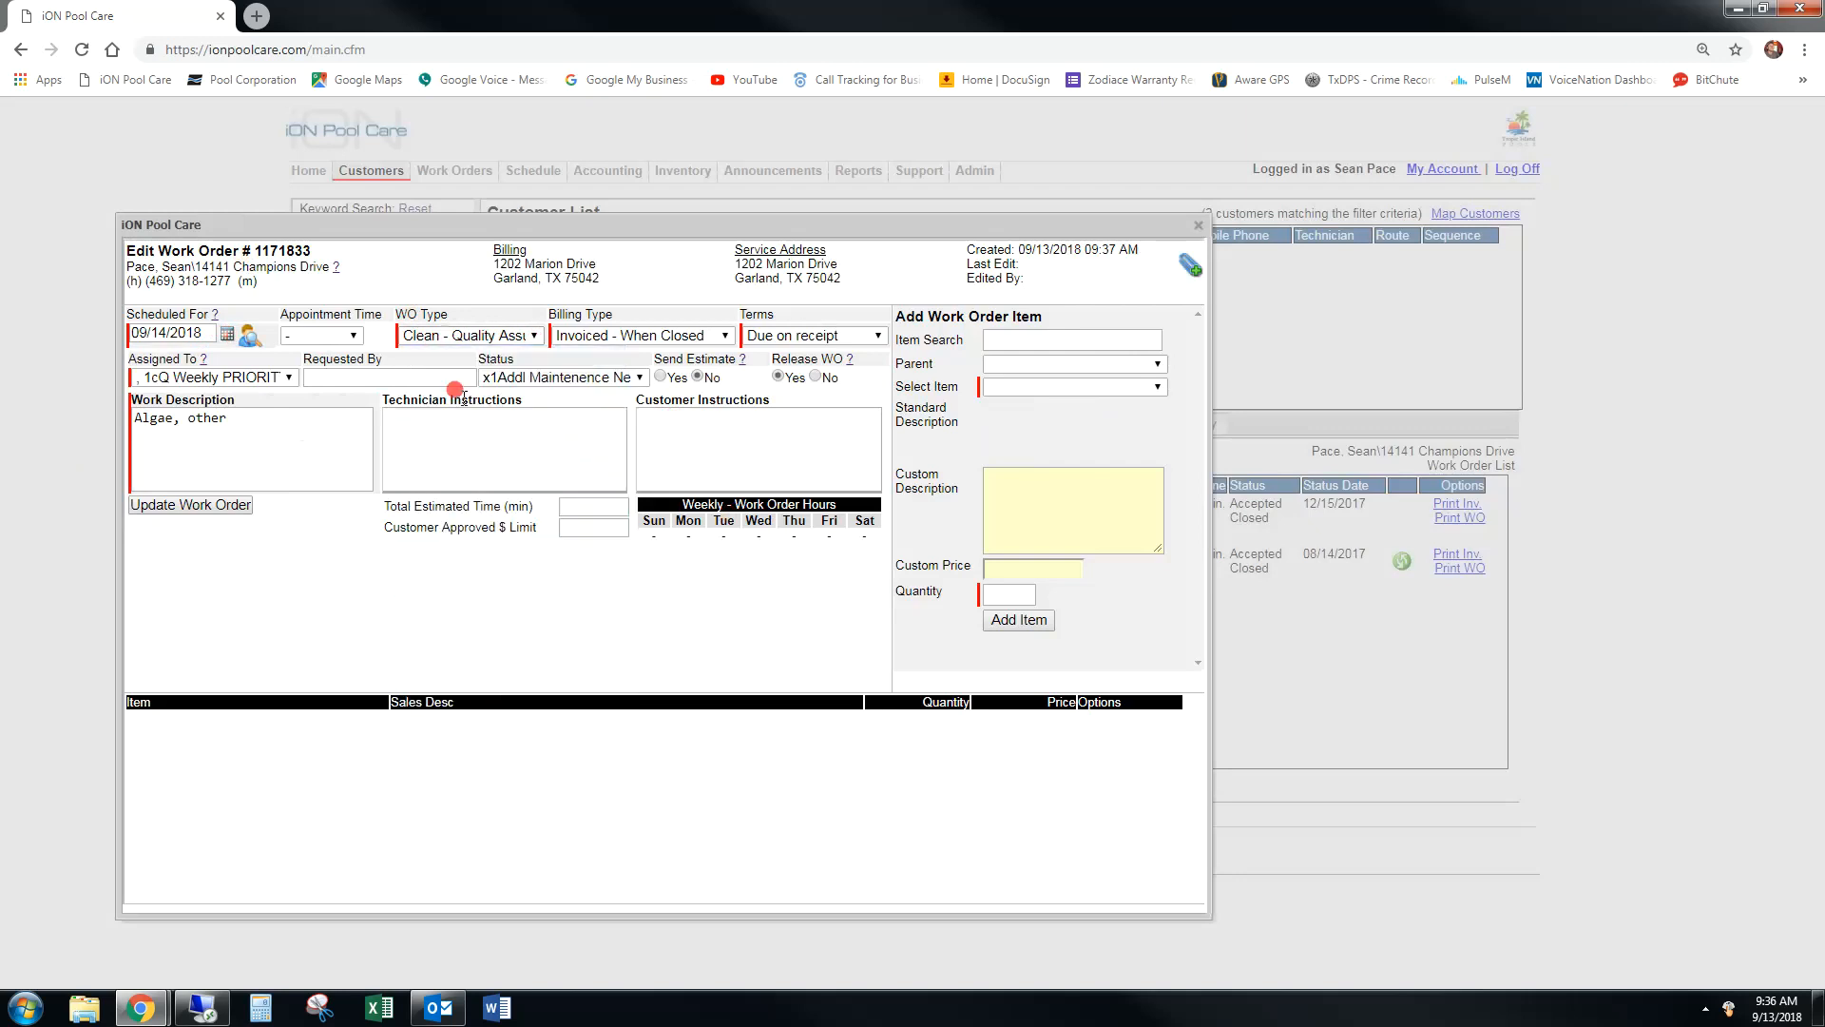
- Assign the work order to the staff member who shares the customer's name and enter the requester's first name
left_click(290, 378)
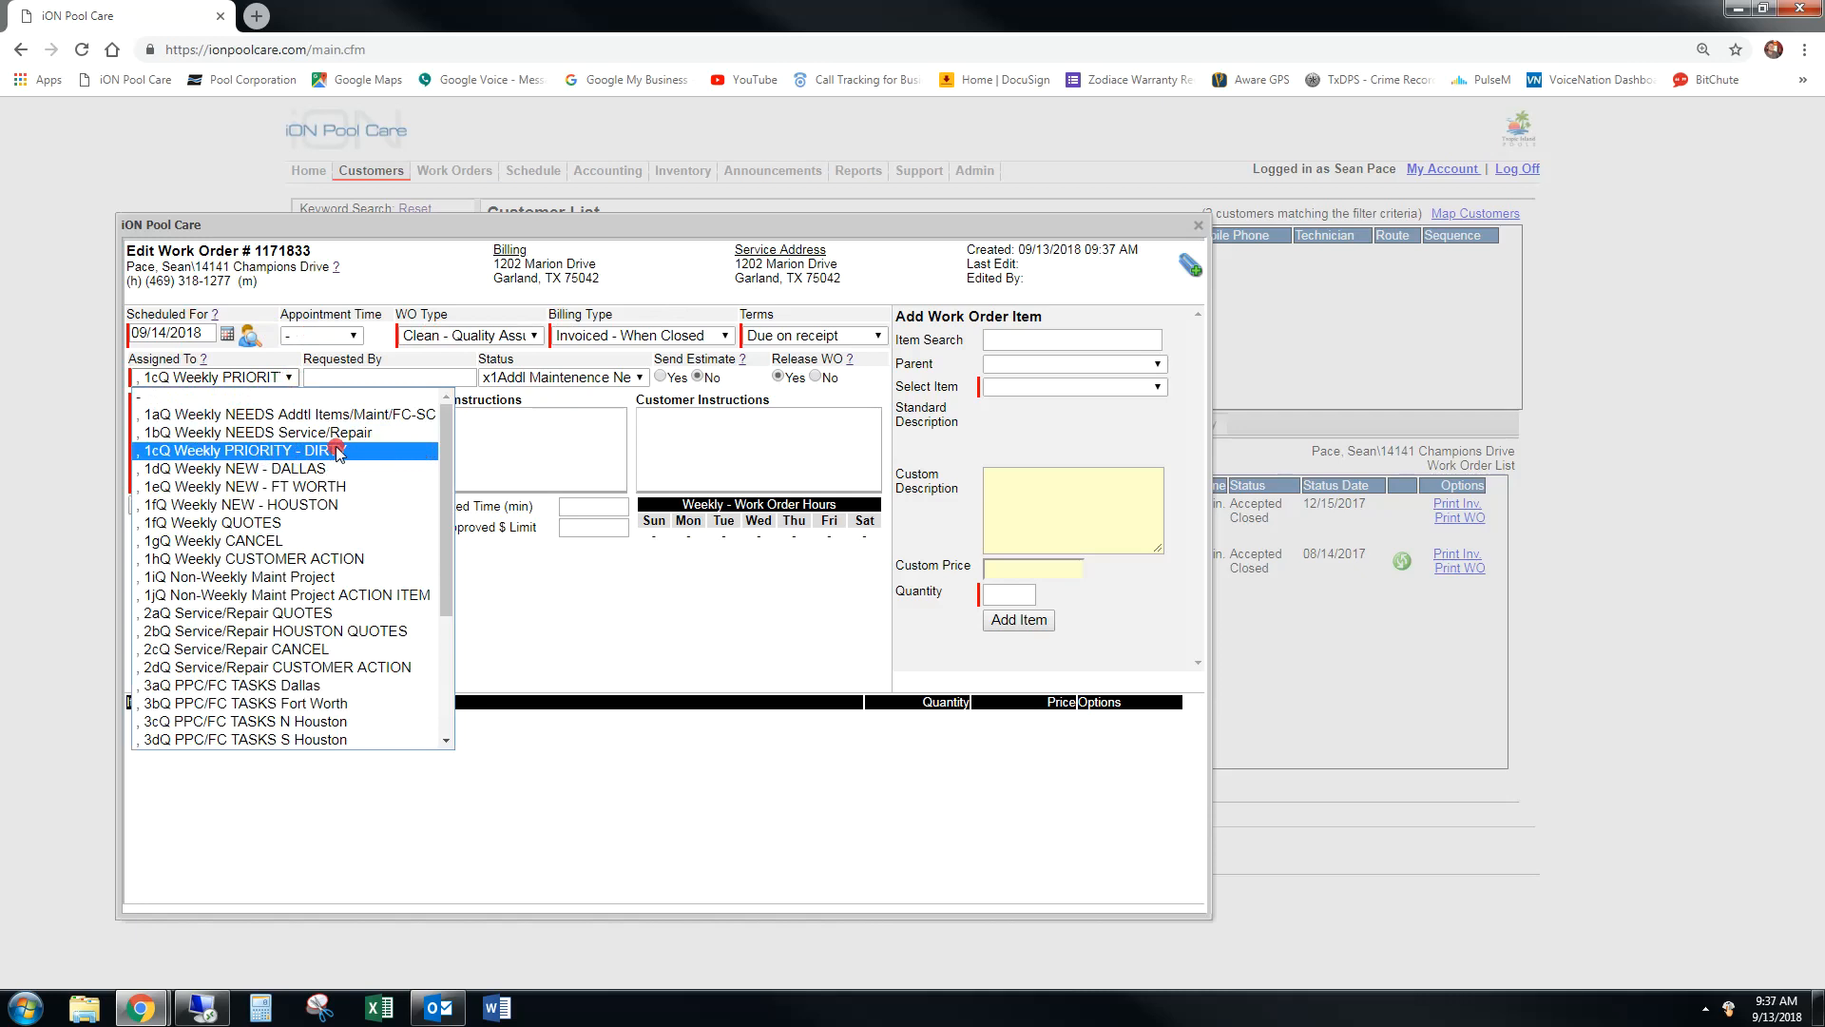
left_click_drag(447, 445, 472, 625)
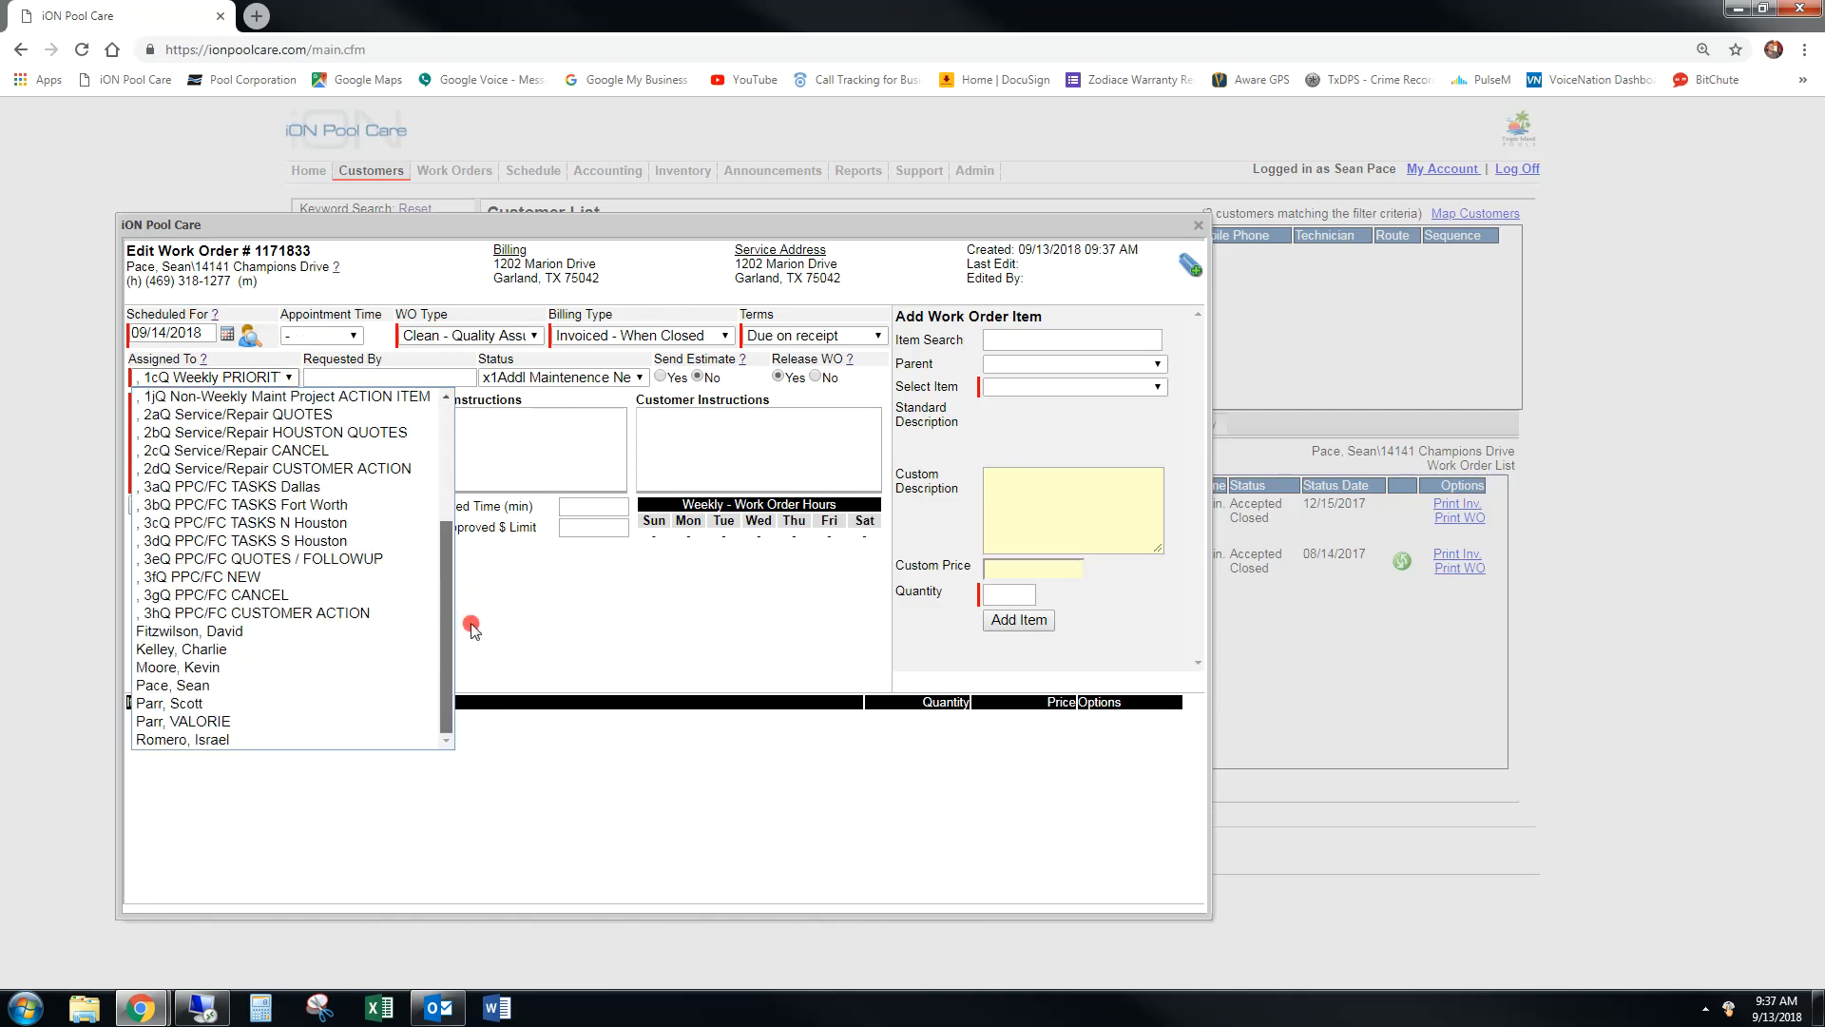
left_click(163, 684)
left_click(330, 376)
type("Sean")
- Replace the work description with "Customer stated pool not vacuumed good enough."
left_click_drag(255, 418, 4, 423)
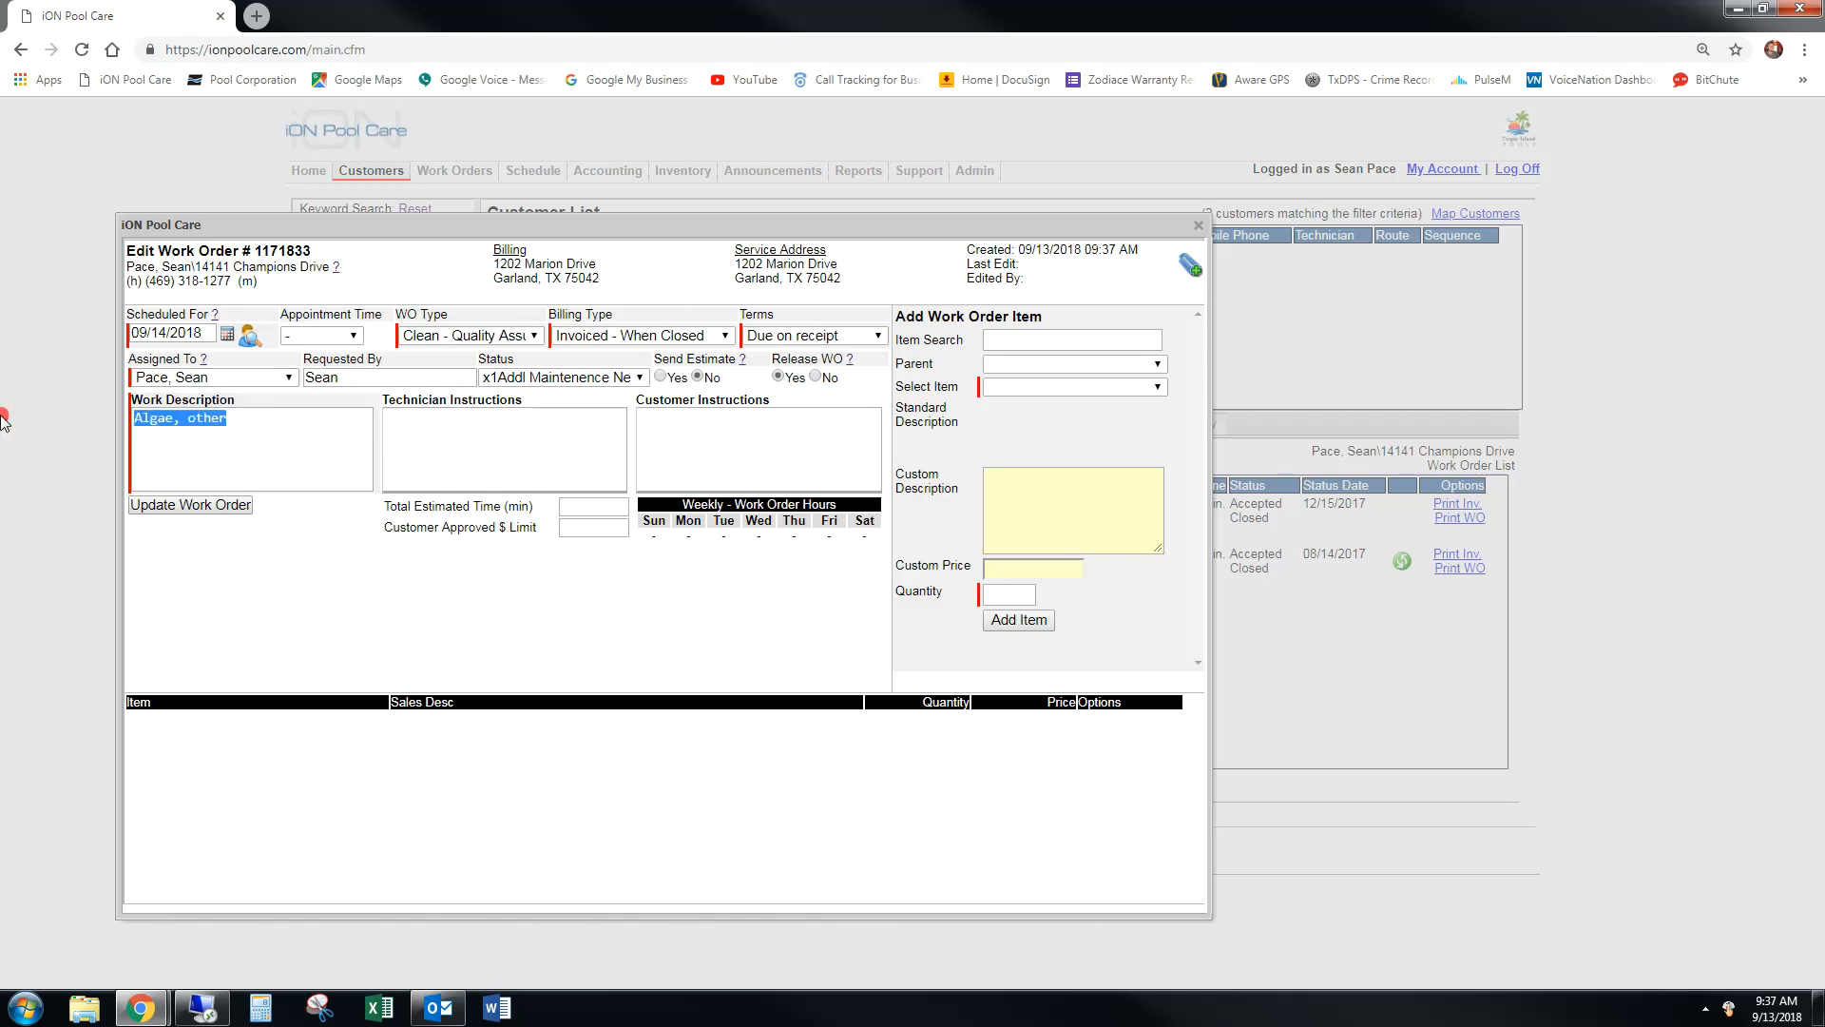
type("Customer stated pool not")
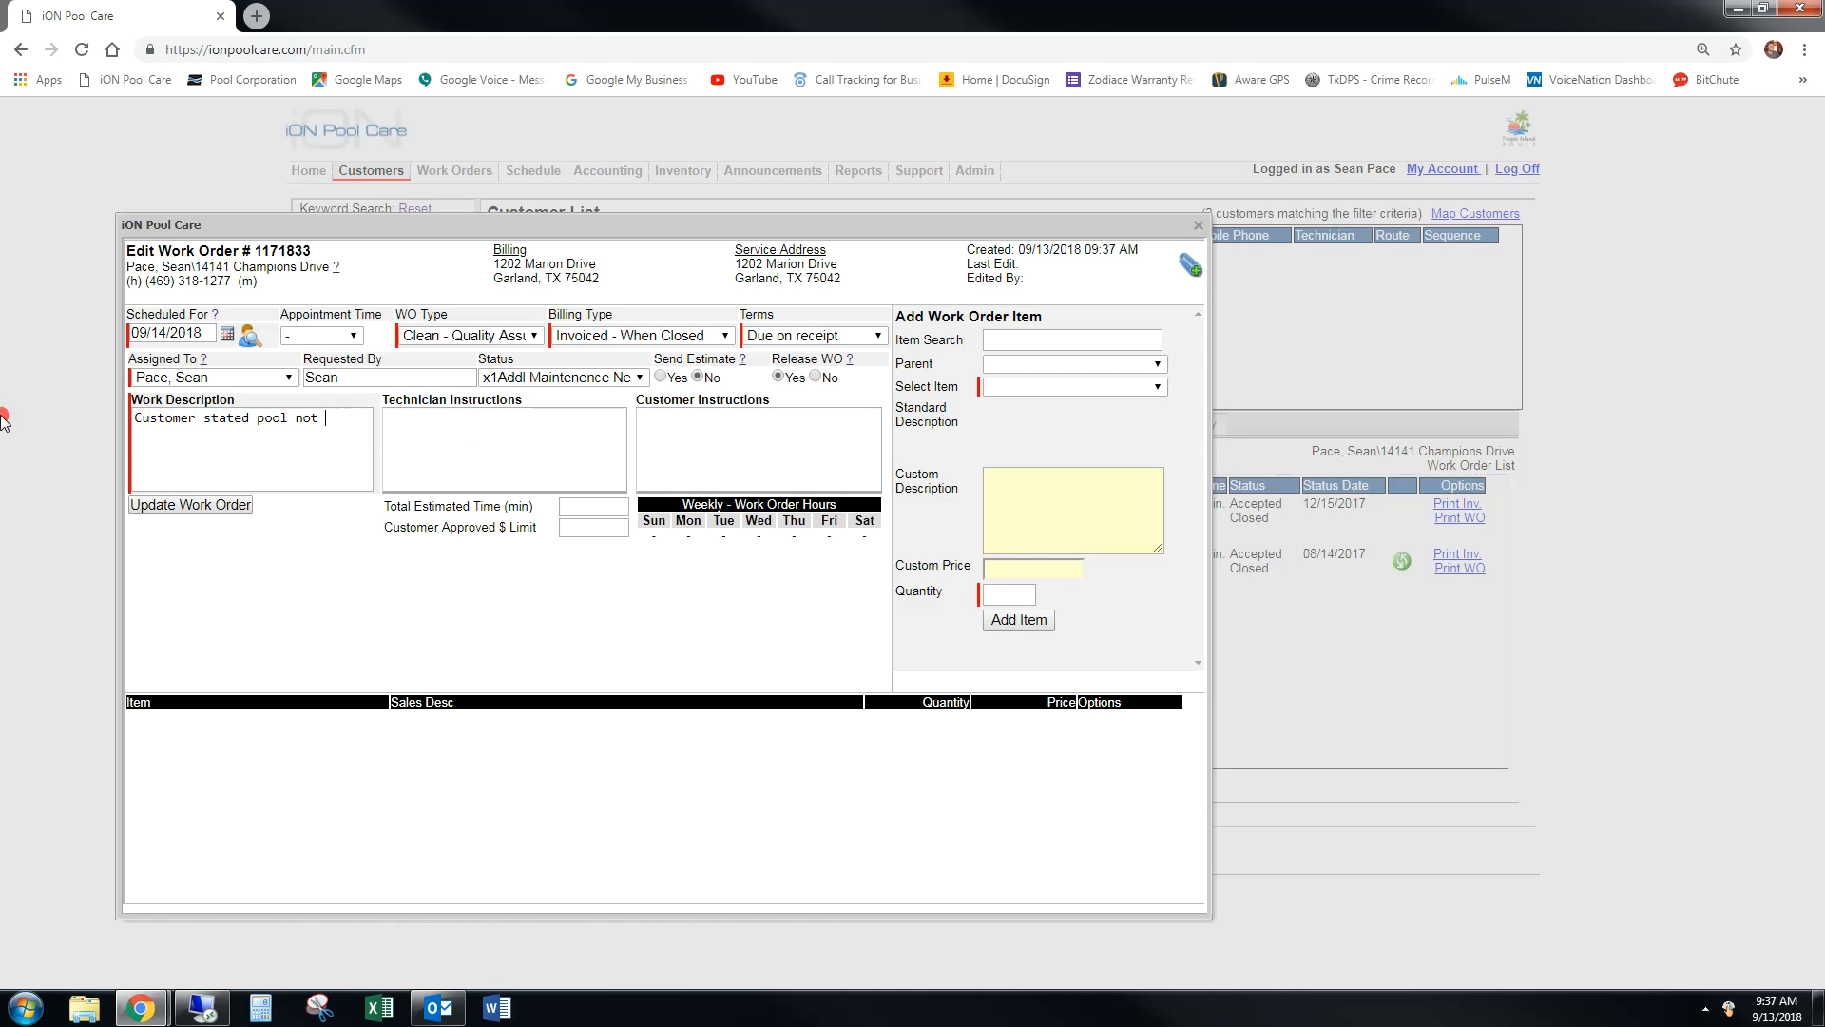
type("umed good enough.")
- Enter "Weekly, cc on file" as the technician instructions
left_click(556, 460)
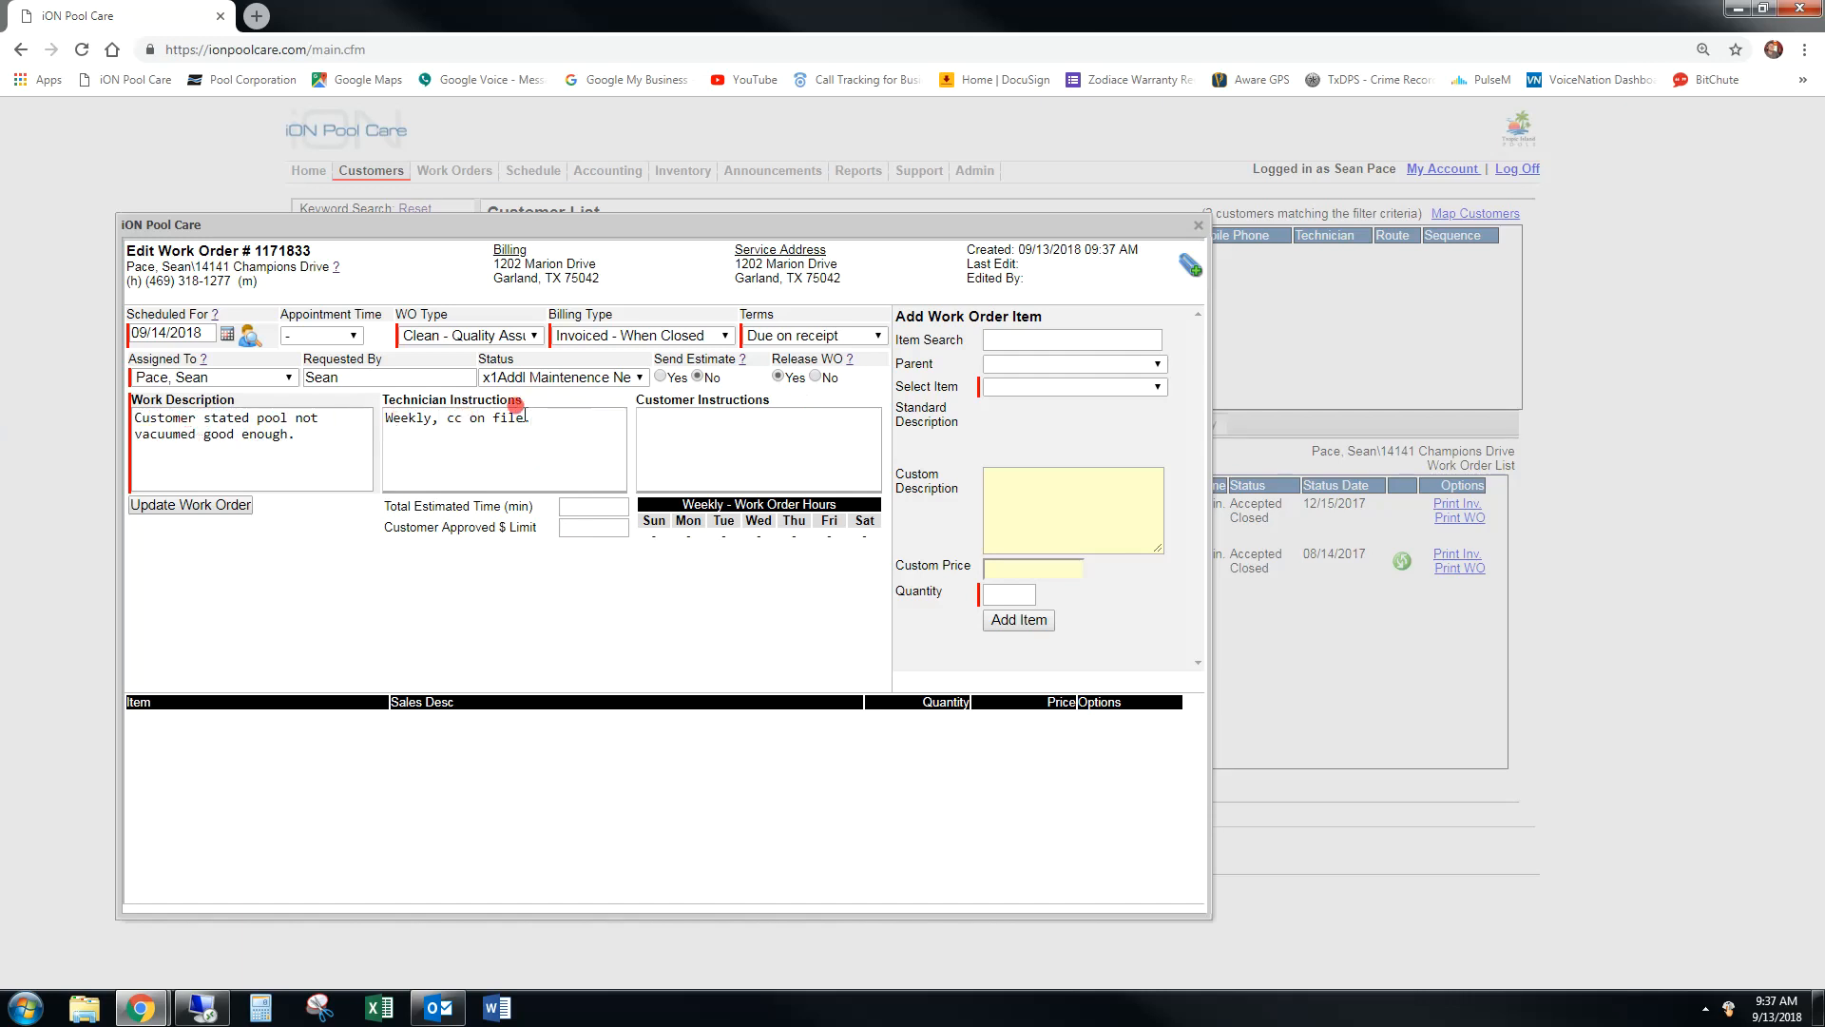
left_click(754, 429)
left_click(216, 424)
left_click(451, 422)
left_click(399, 424)
left_click(490, 419)
- Mark the work order as released without sending an estimate, and save the update
left_click(783, 381)
left_click(816, 377)
left_click(778, 377)
left_click(671, 384)
left_click(157, 505)
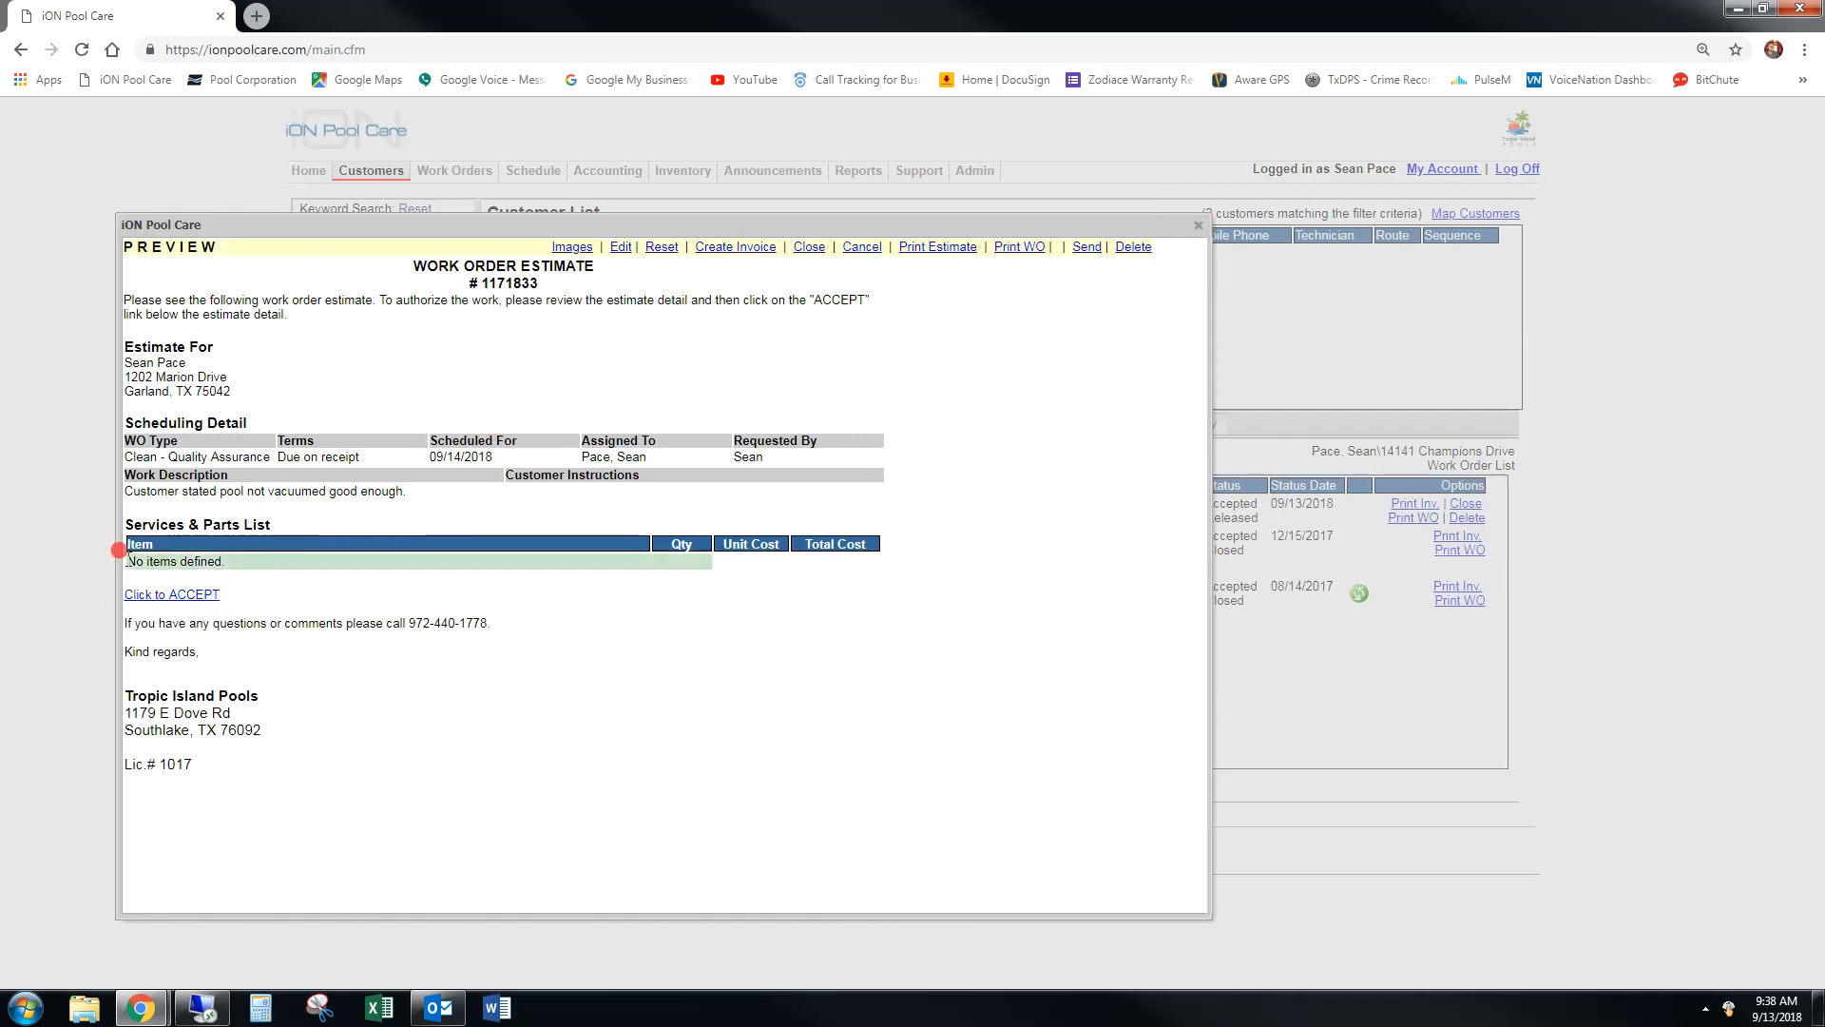
- Reopen the released Clean - Quality Assurance work order, choose to resend its estimate, and save the update
left_click(621, 249)
left_click(1196, 225)
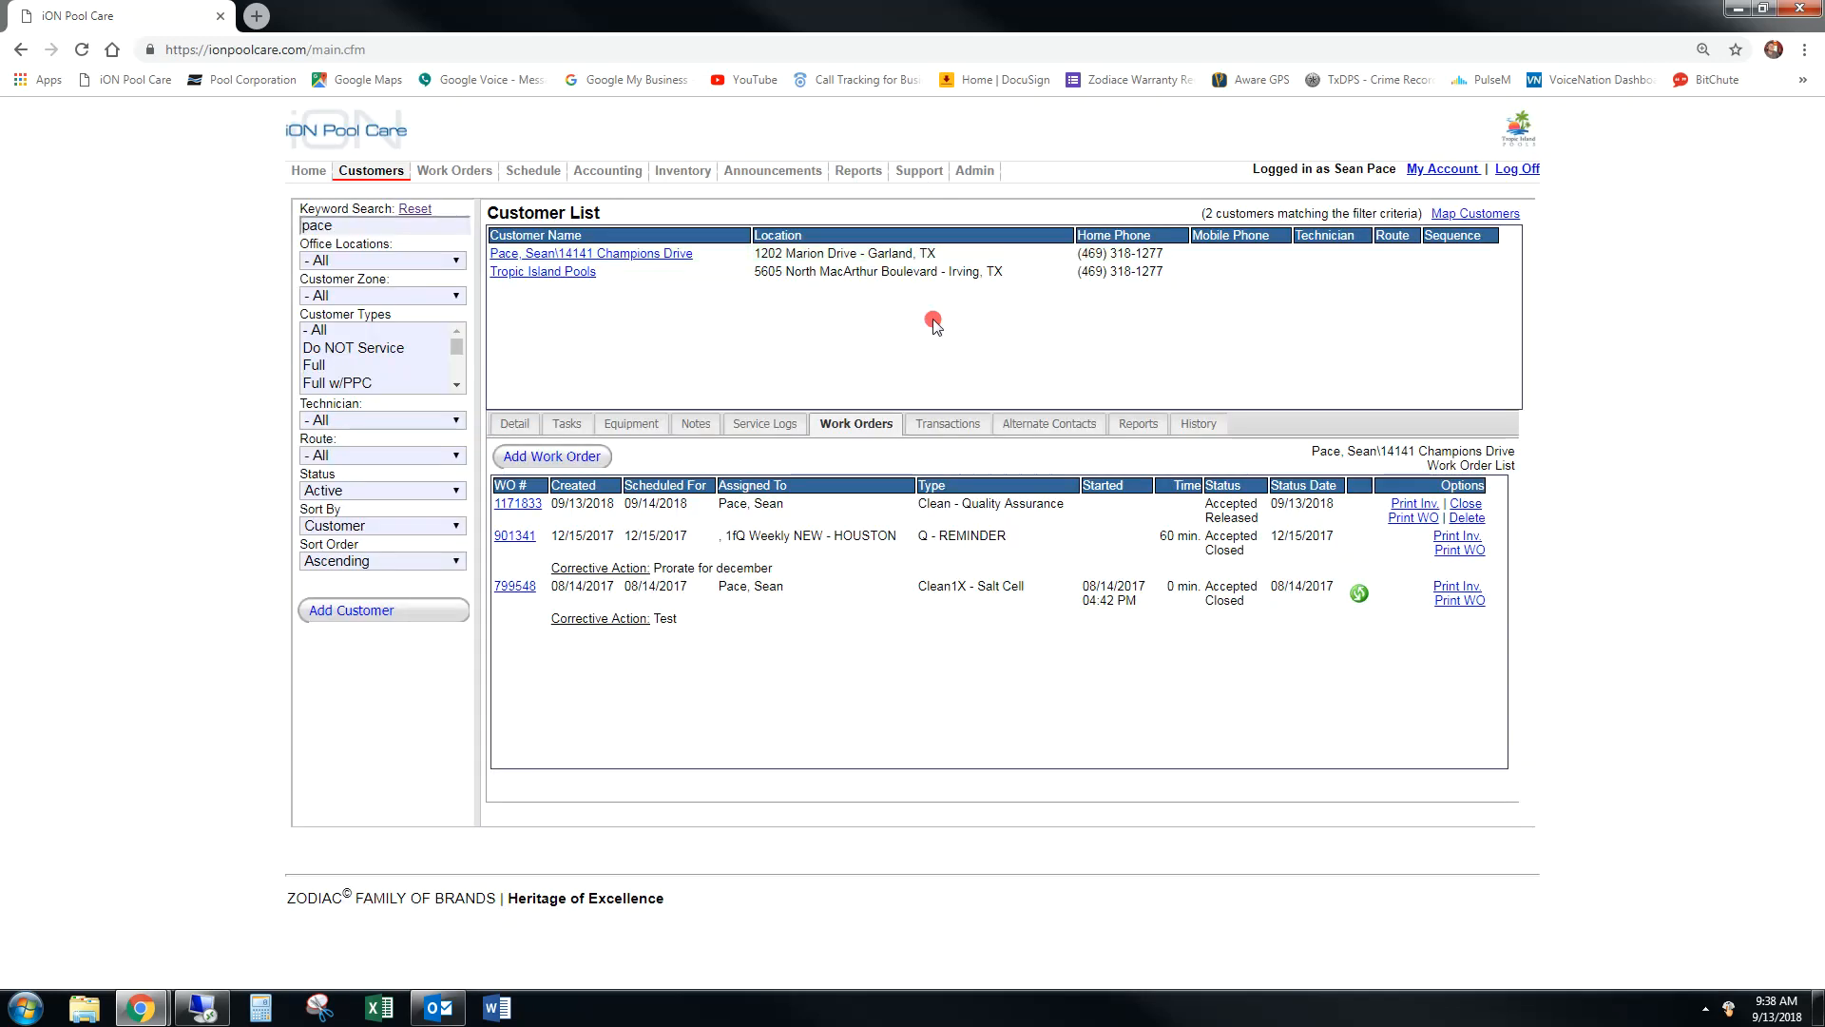
left_click(514, 504)
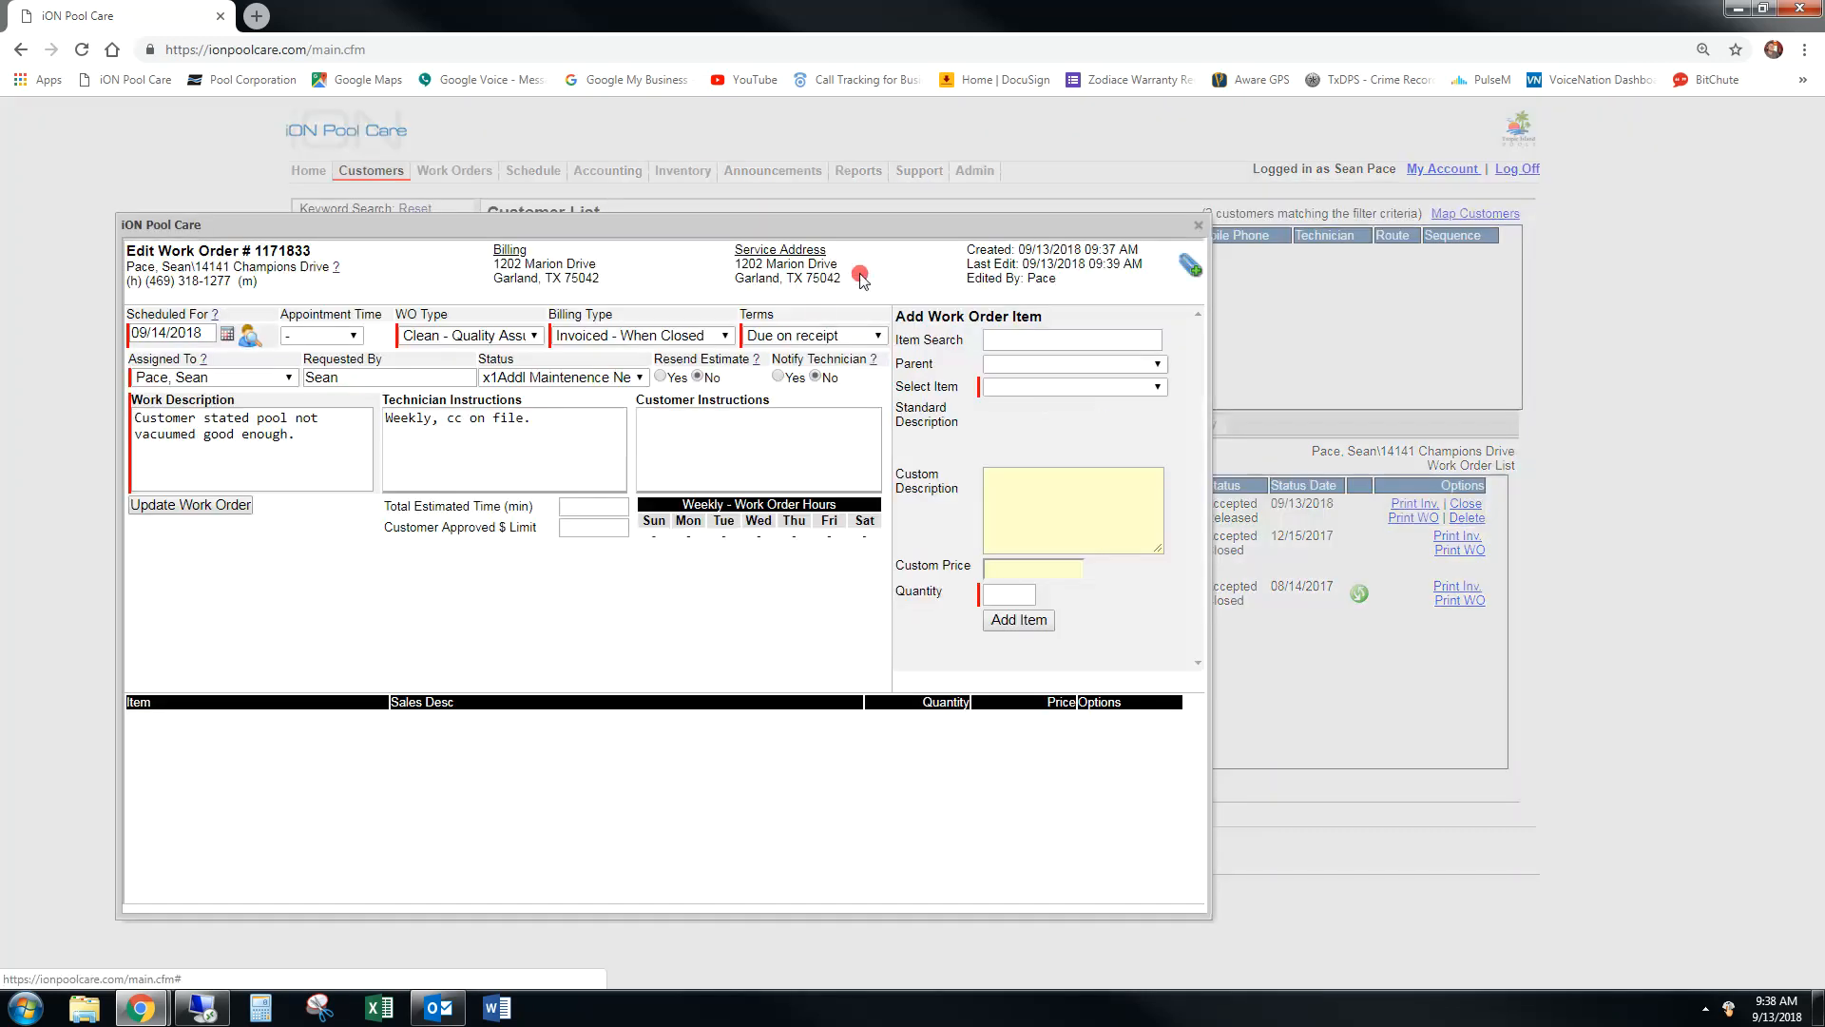
left_click(660, 376)
left_click(297, 454)
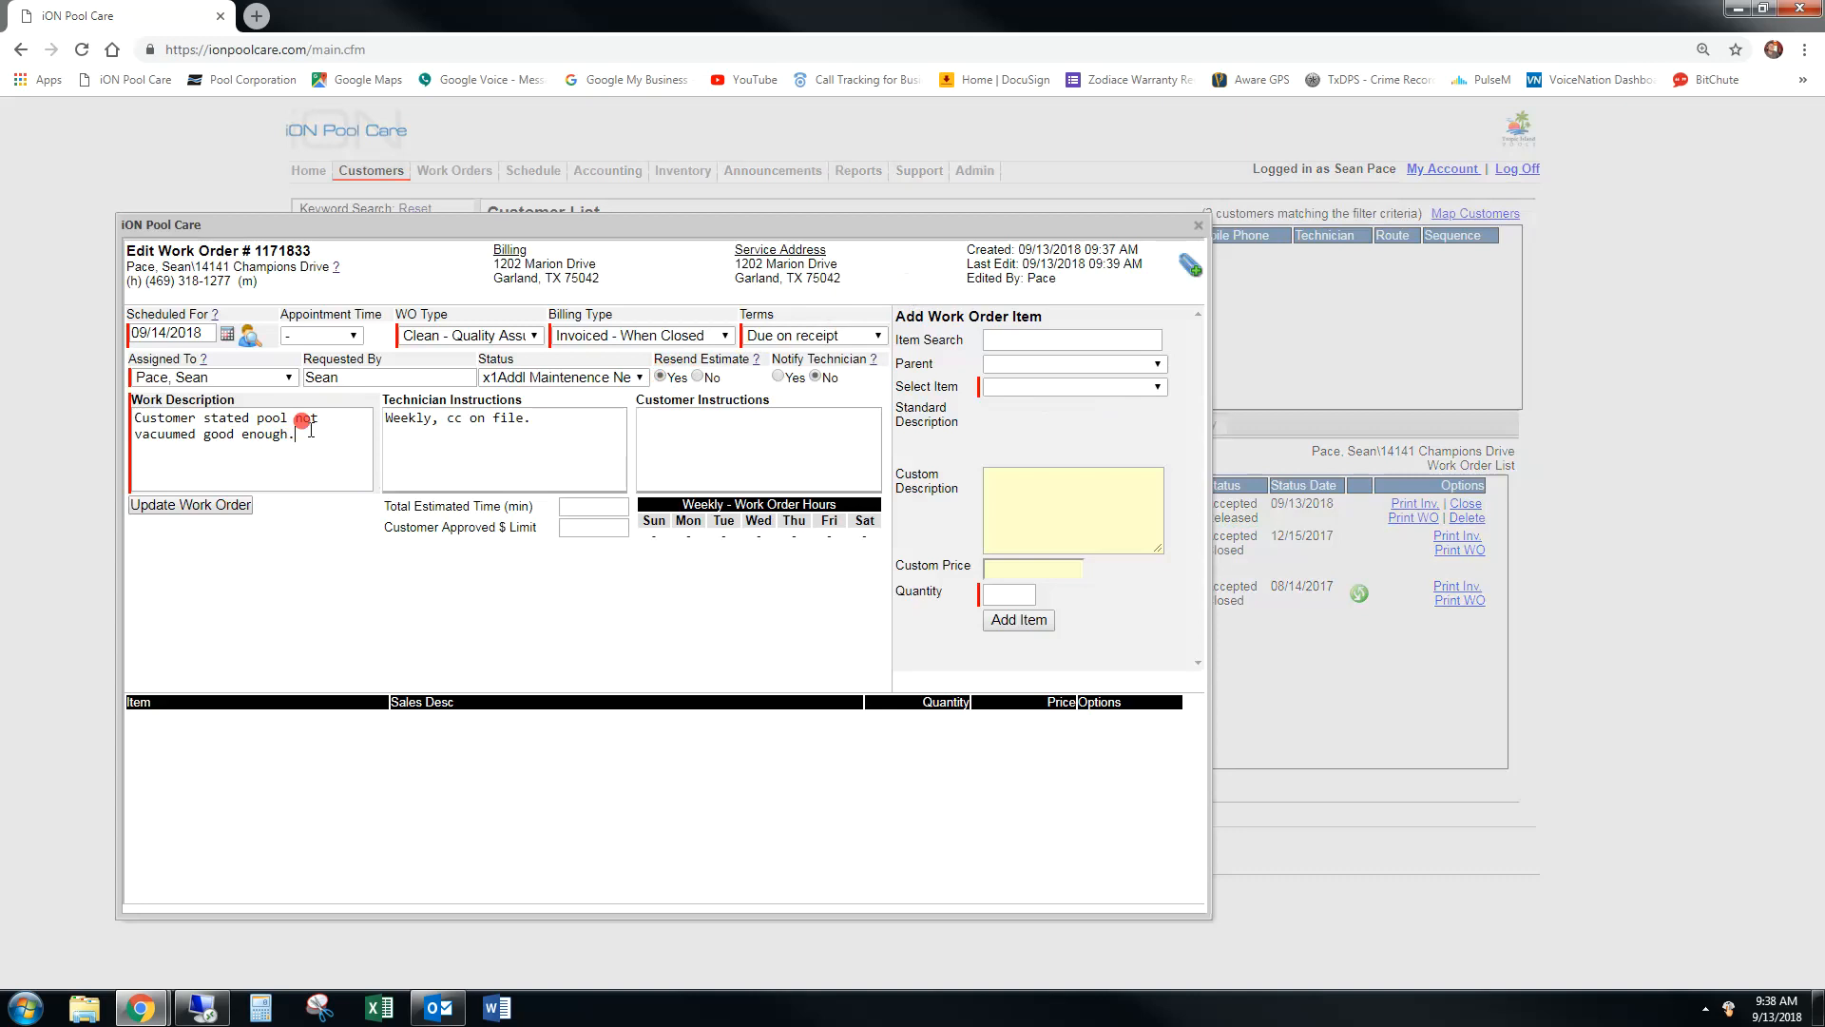
left_click(228, 505)
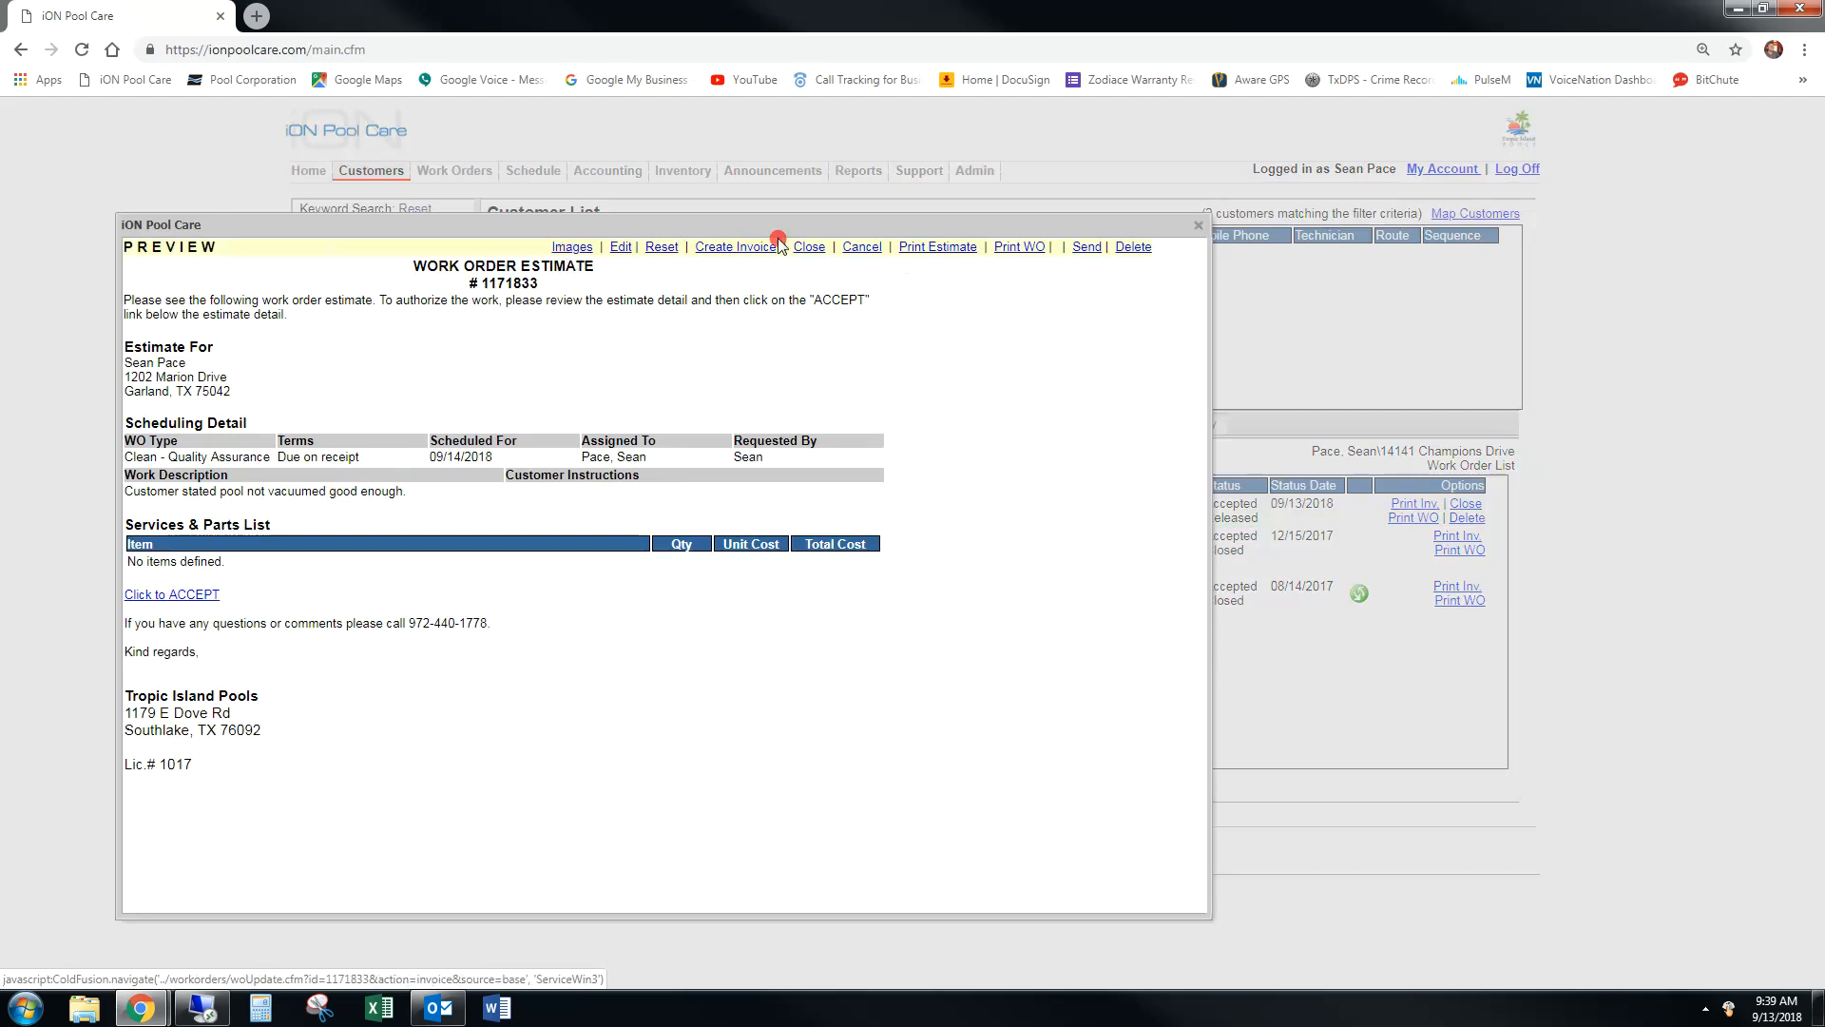
- Leave the estimate preview, review the customer's history log for work order and estimate entries, and return to the work order list
left_click(1197, 227)
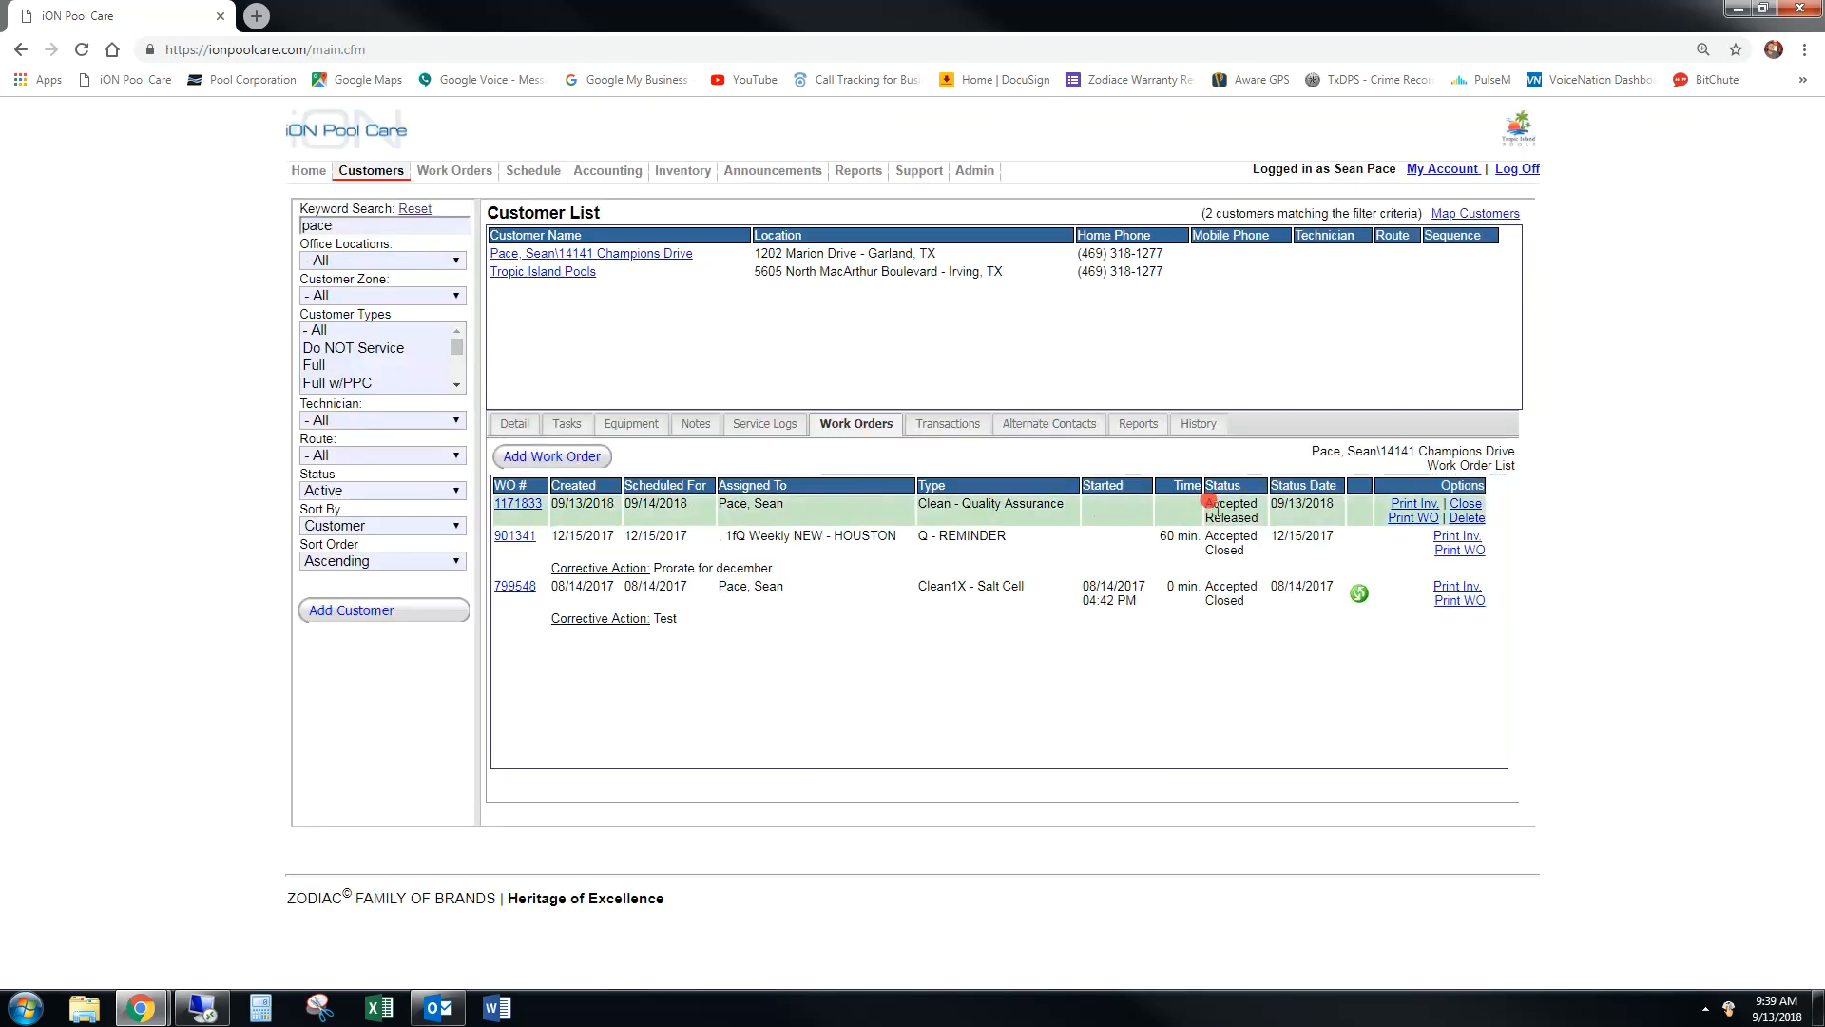
left_click(1184, 424)
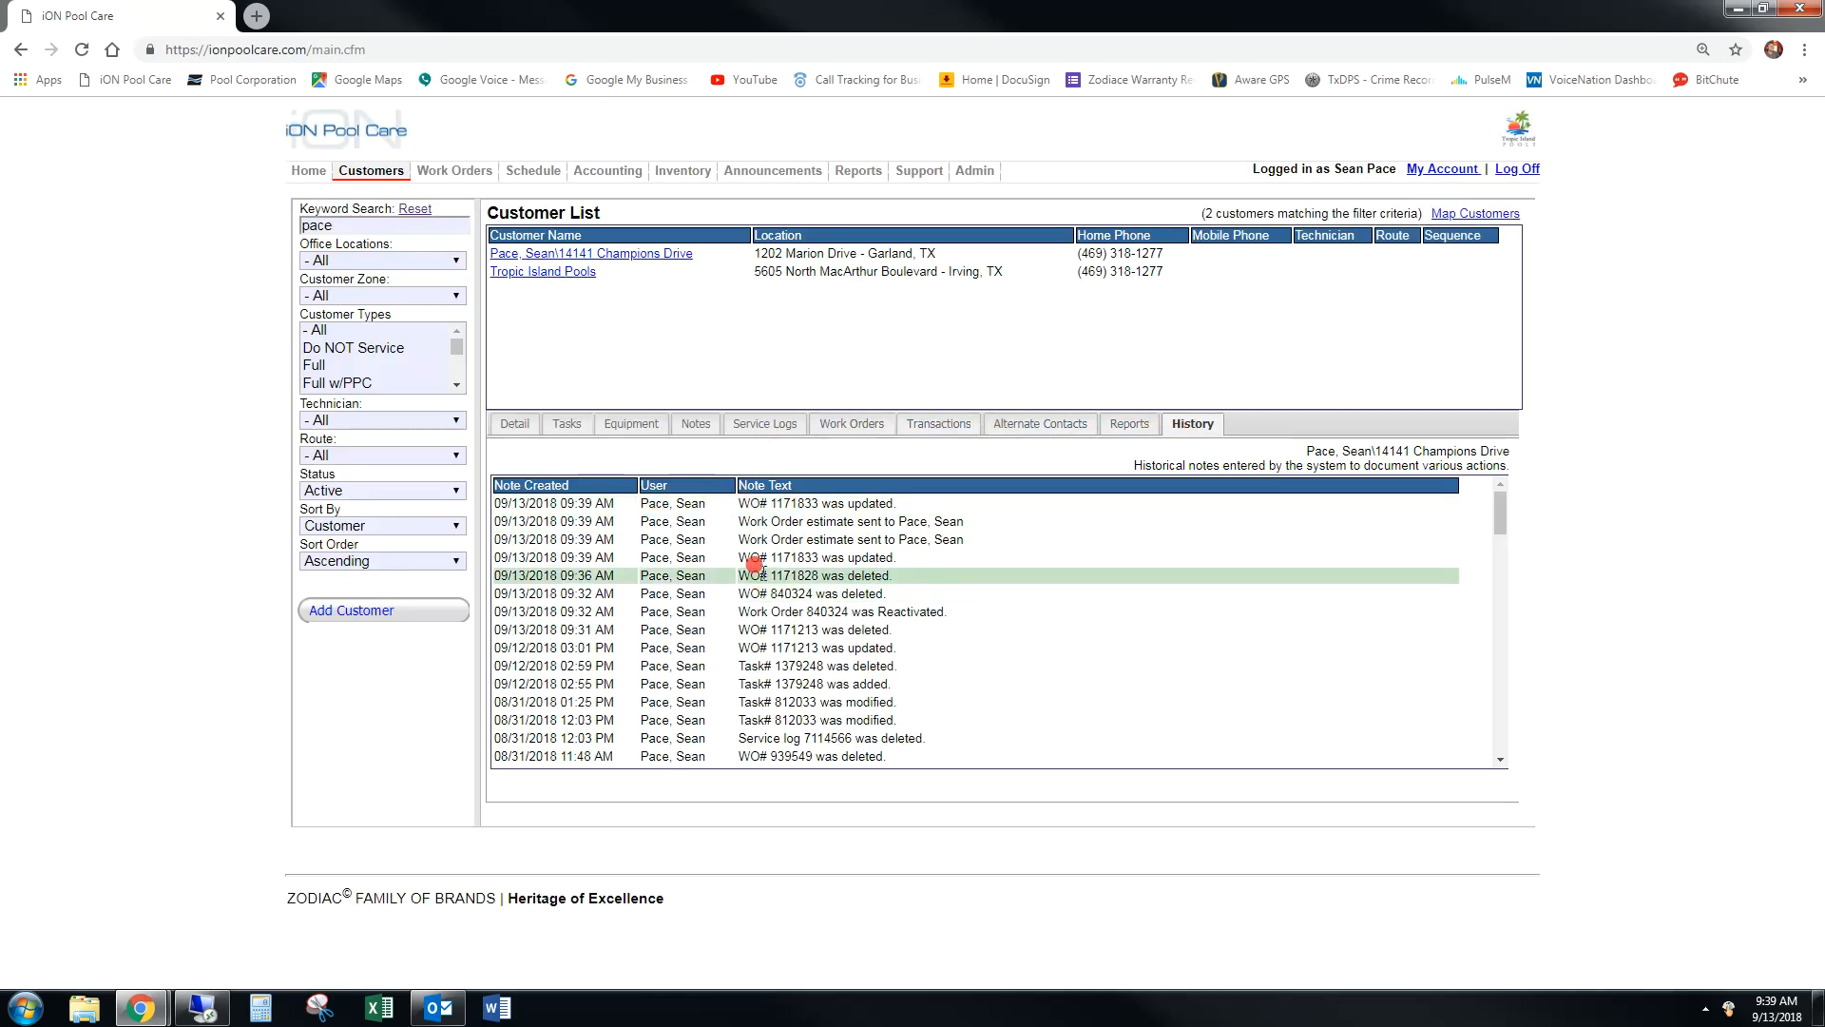
left_click(837, 423)
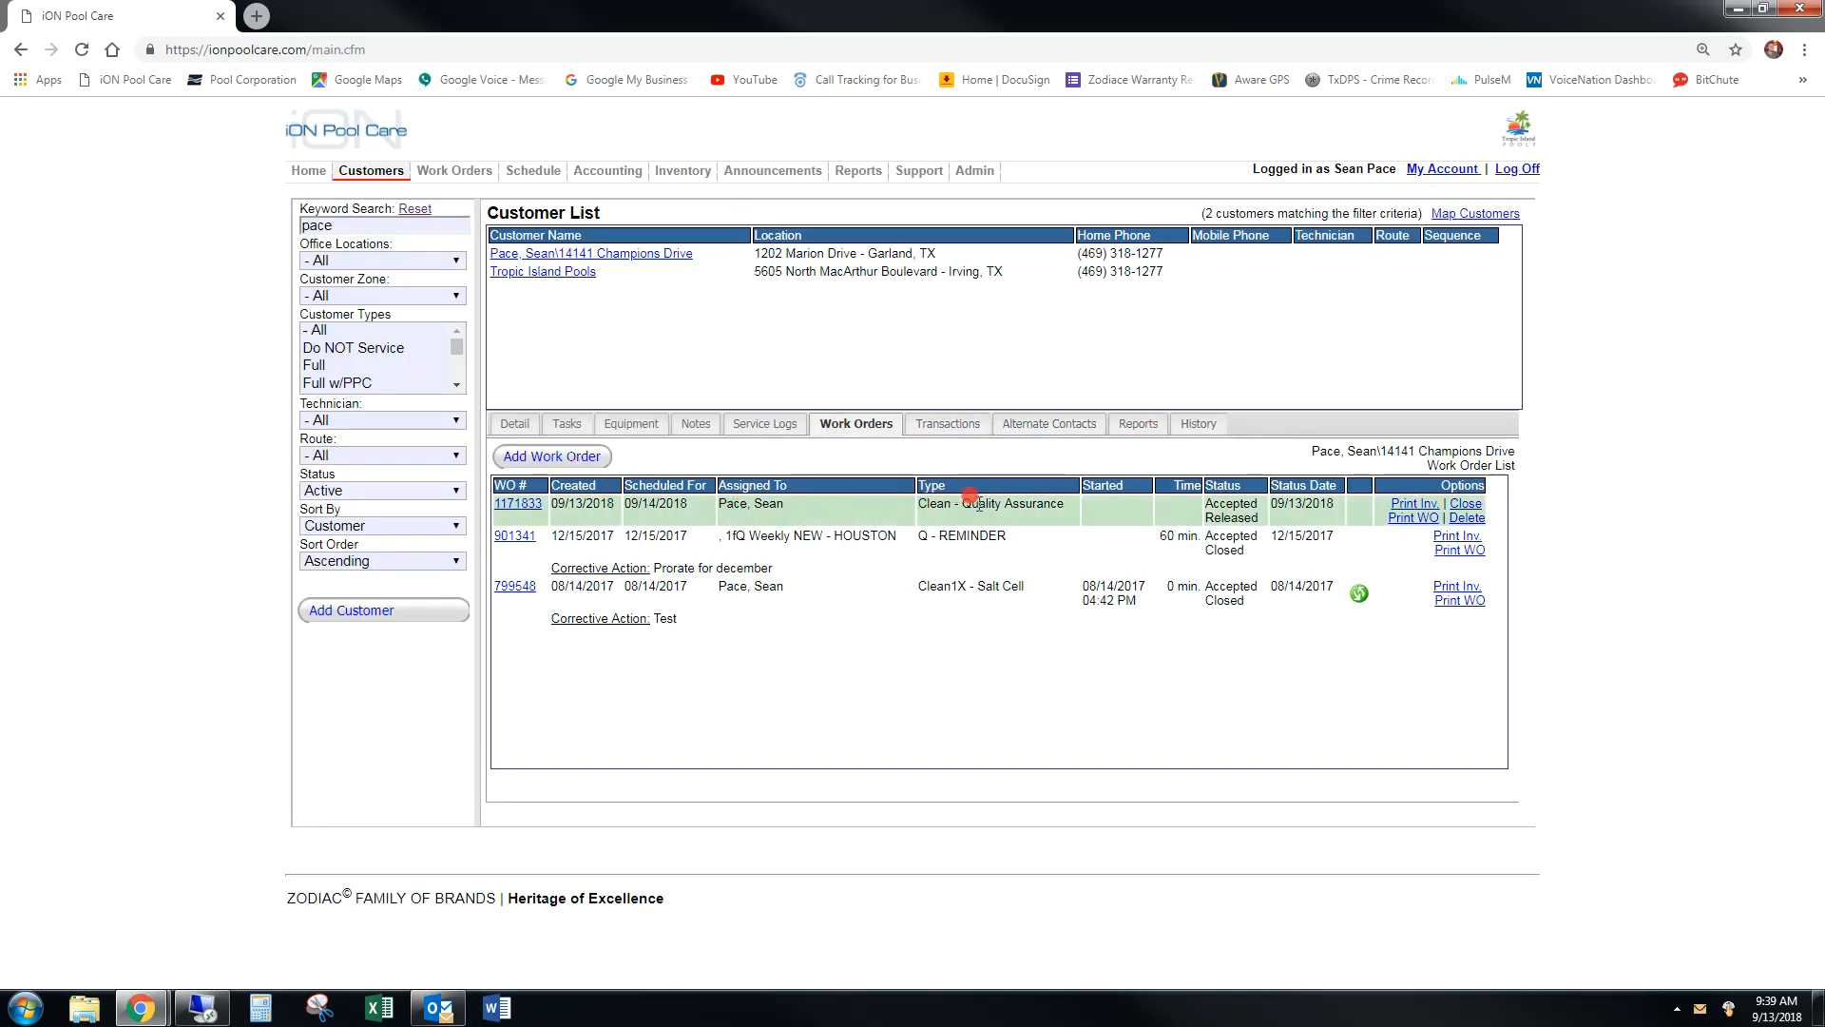
- Add another work order for the customer from the O1 Dirty Pool template
left_click(549, 458)
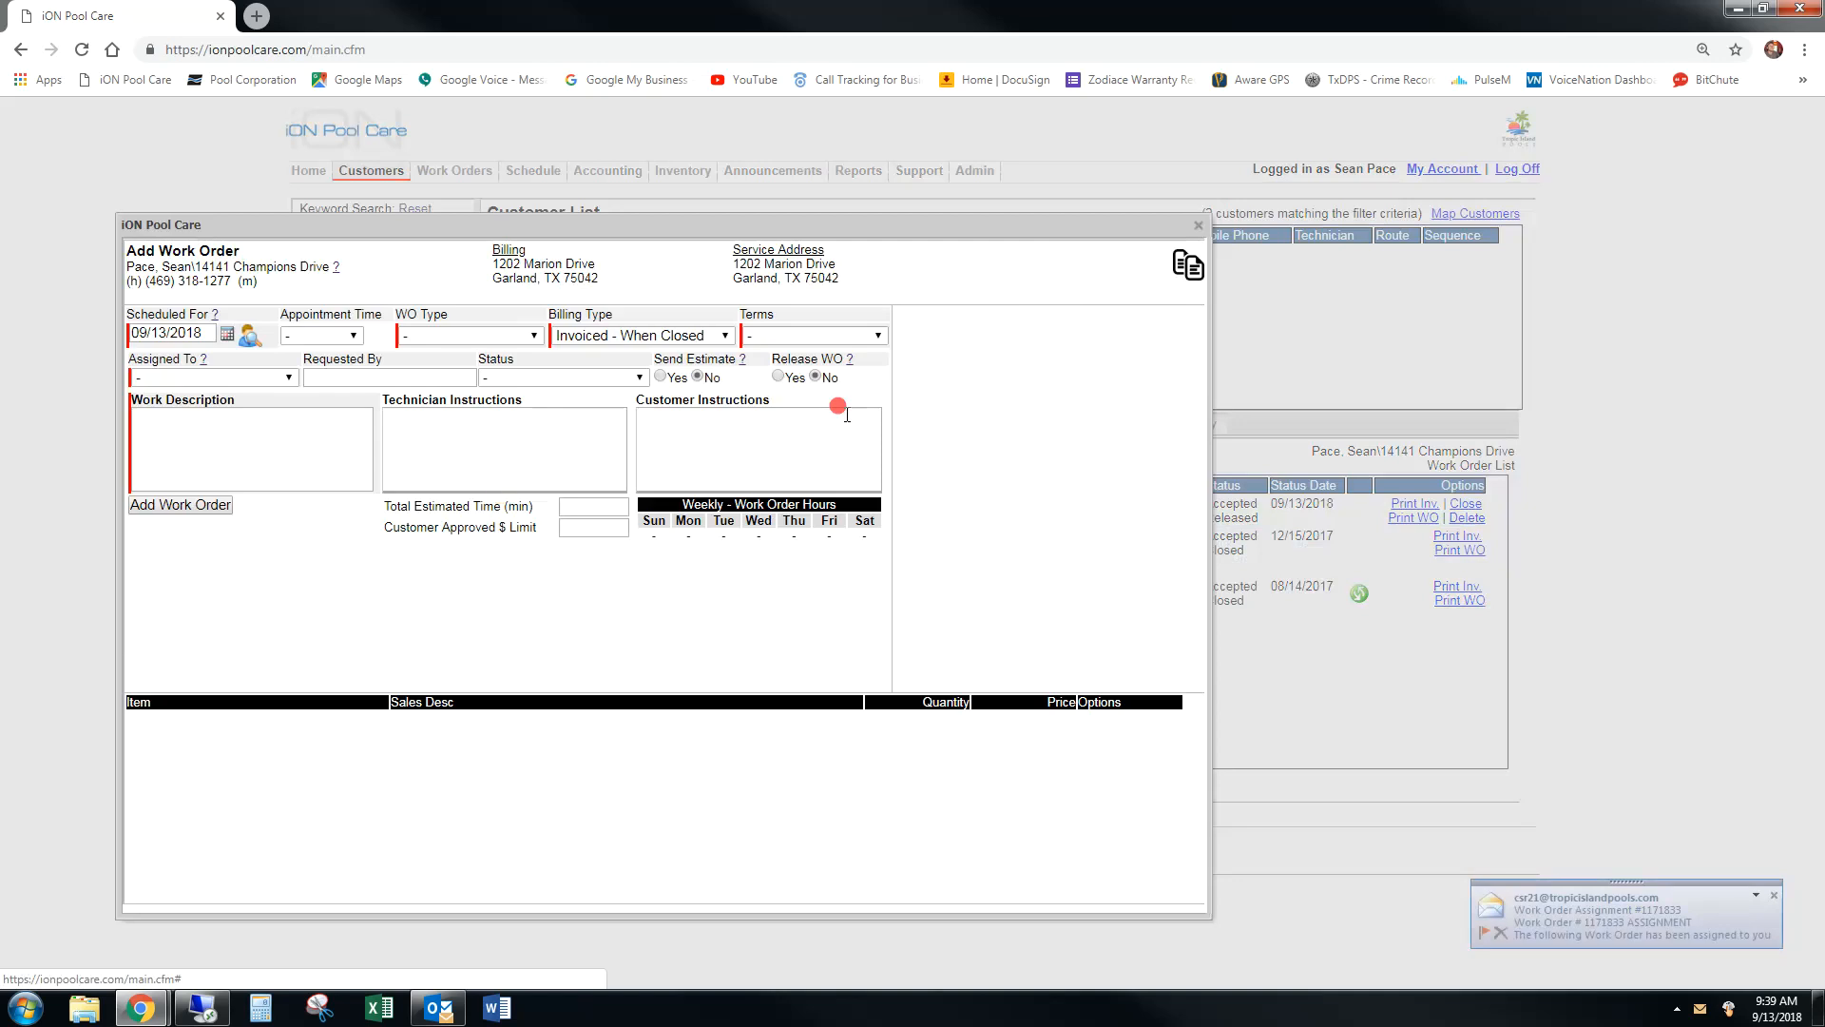
left_click(1179, 269)
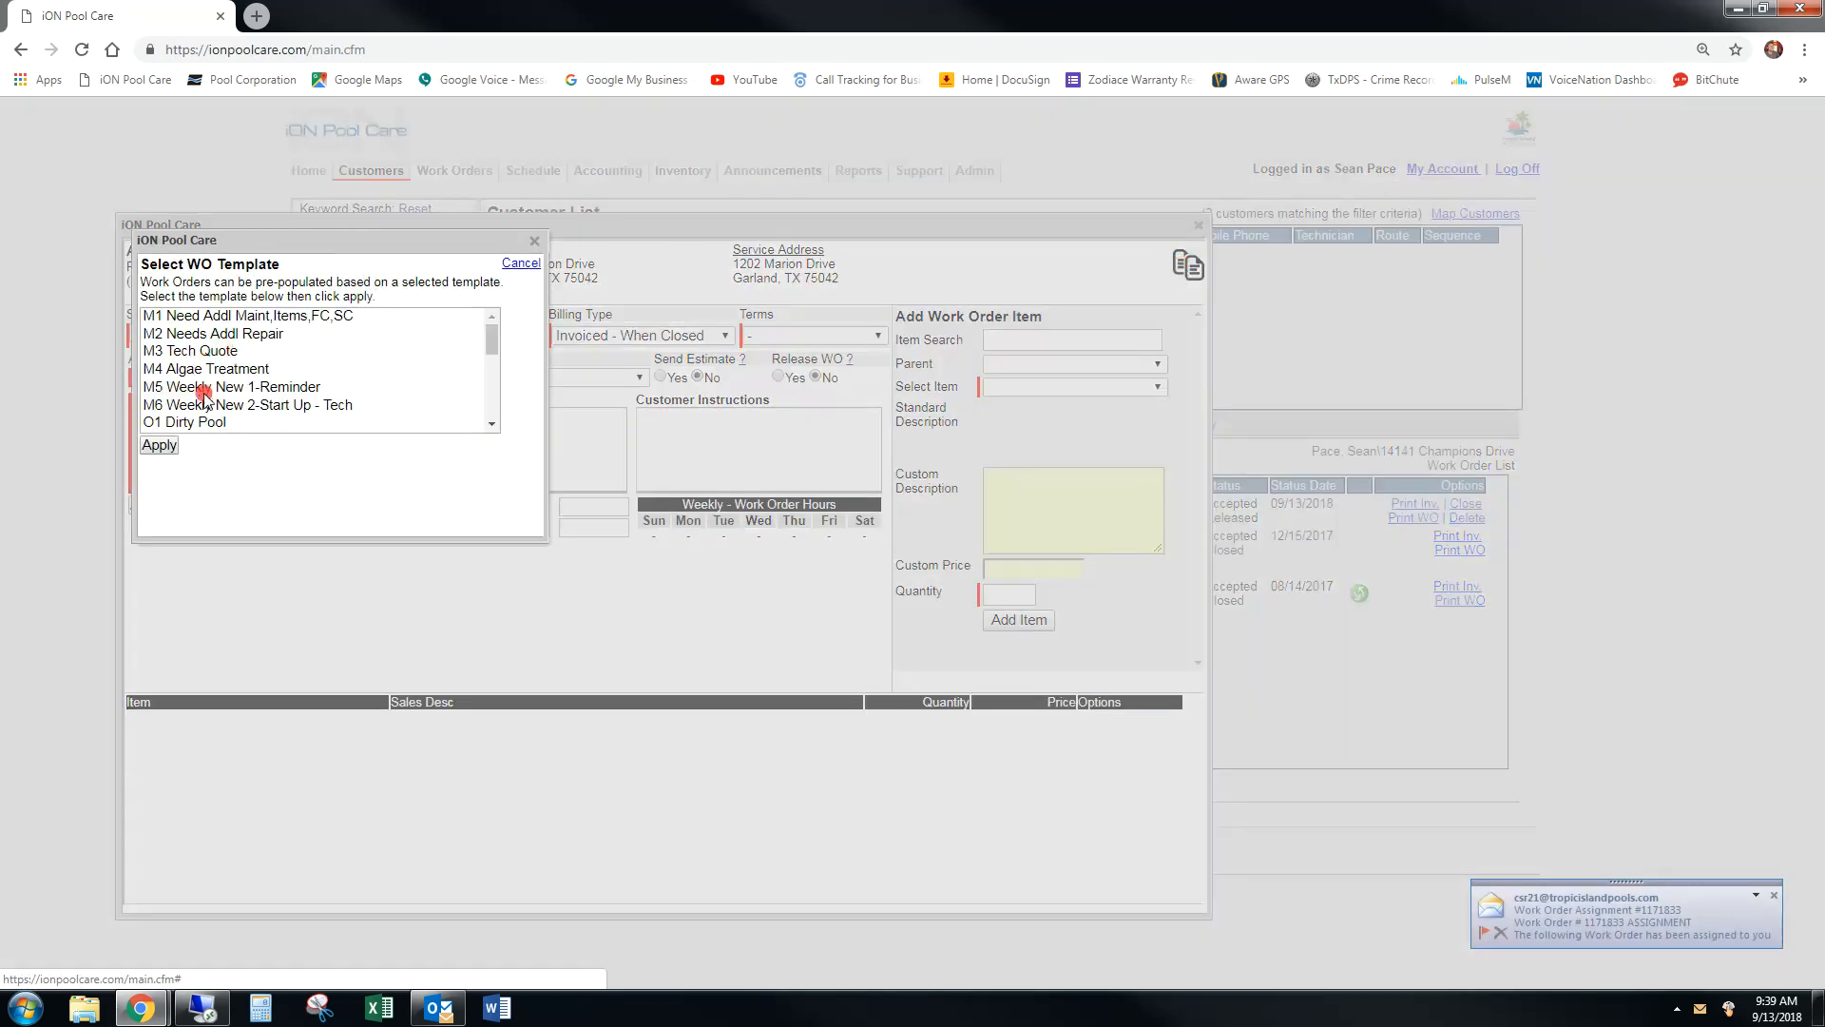
left_click(190, 422)
left_click(159, 445)
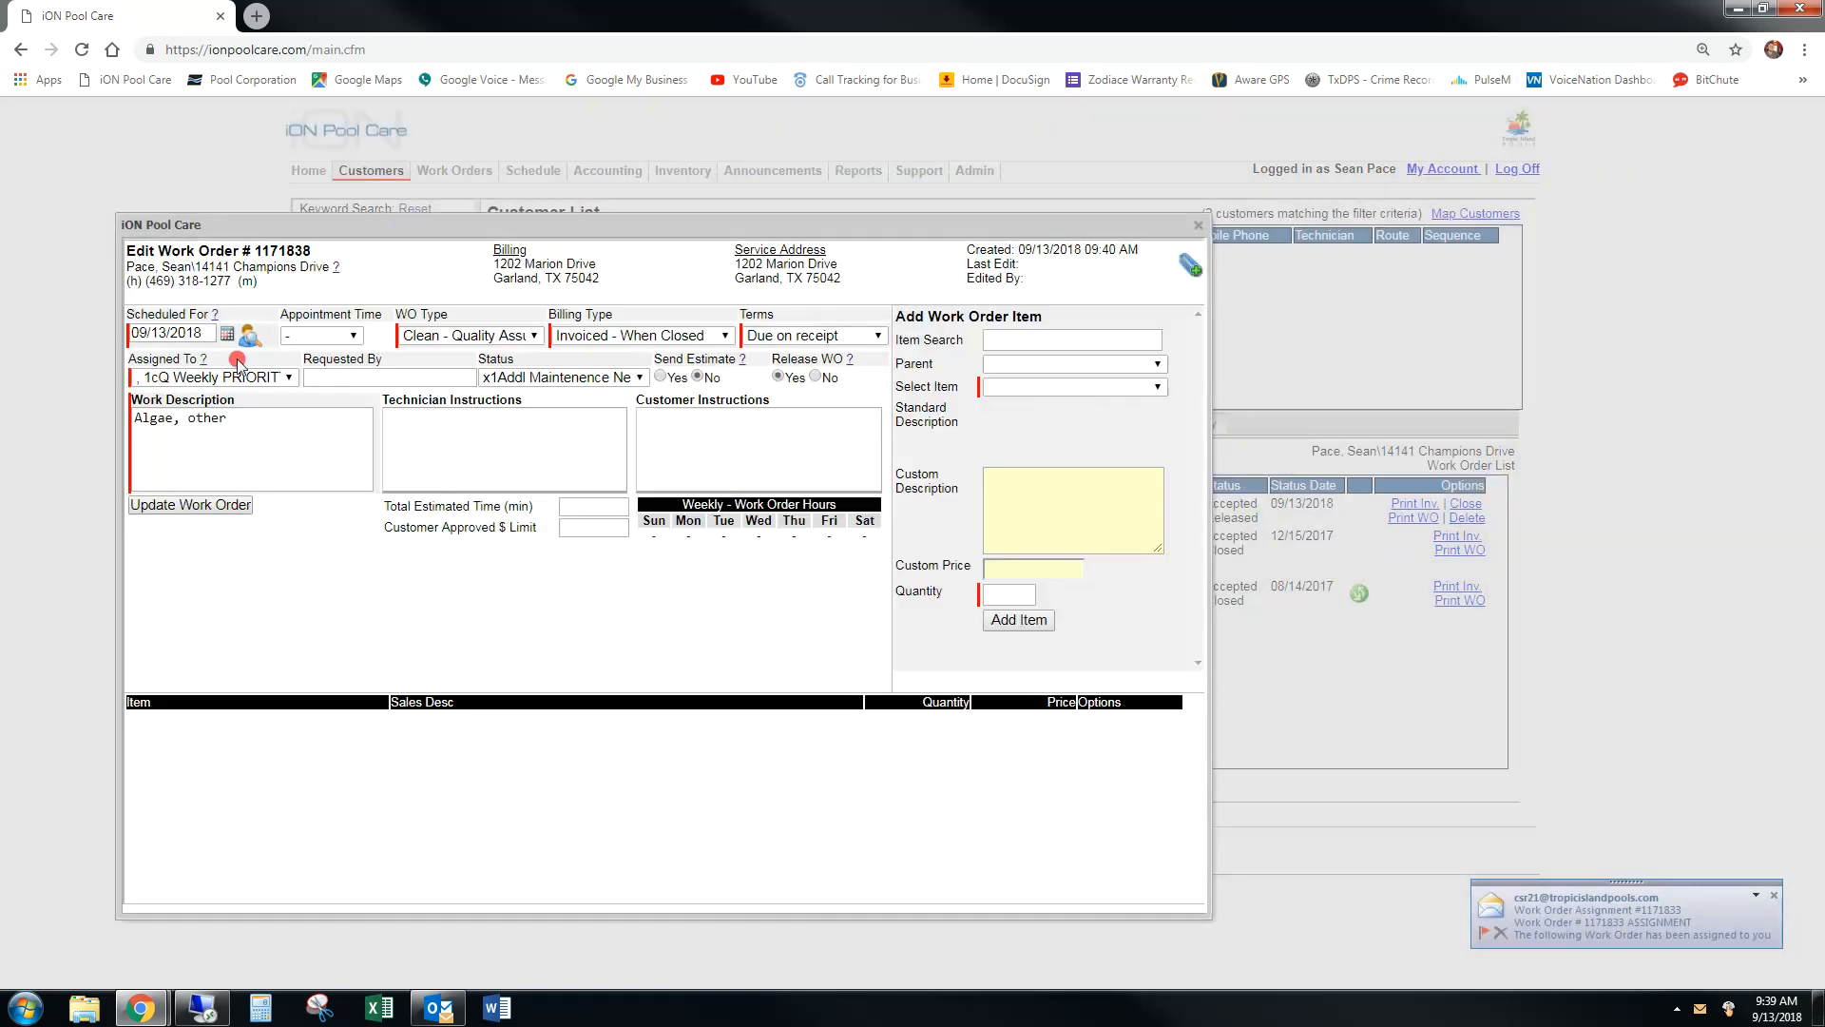
- Schedule the new work order for 09/14/2018, assign it to 1cQ Weekly PRIORITY - DIRTY, and enter the requester's first name
left_click(228, 339)
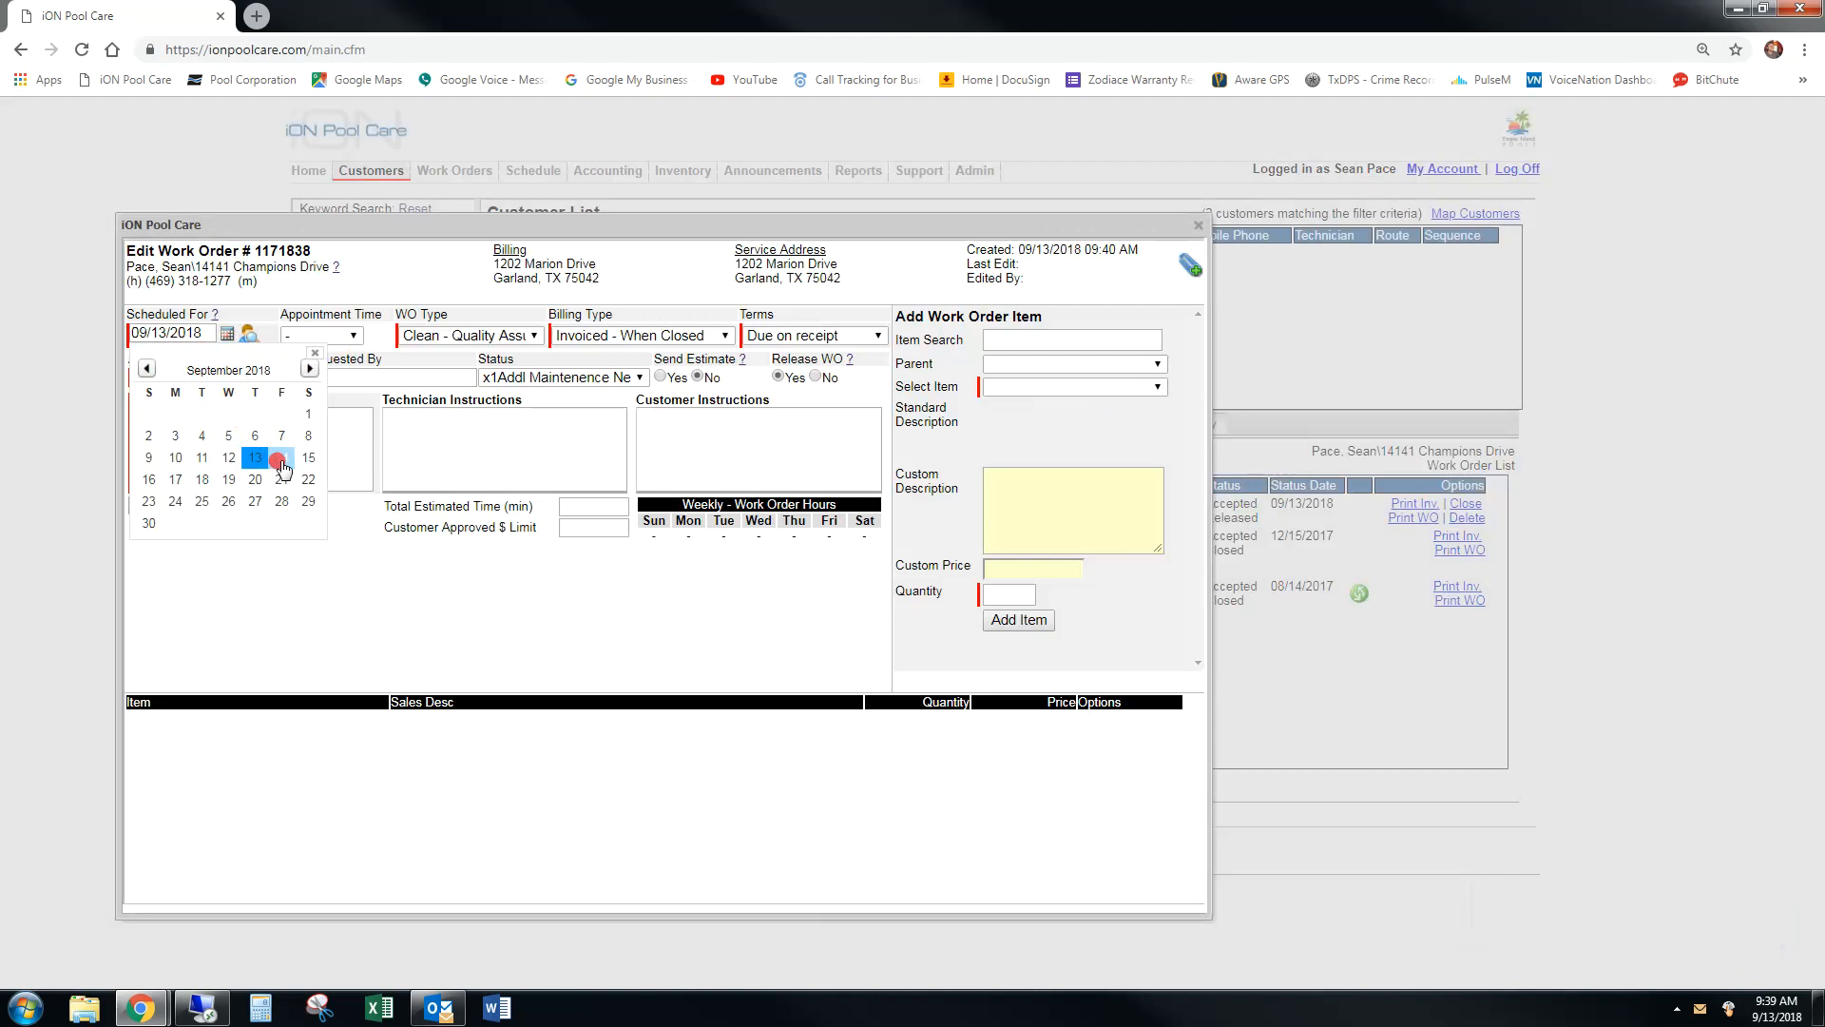
left_click(273, 453)
left_click(280, 378)
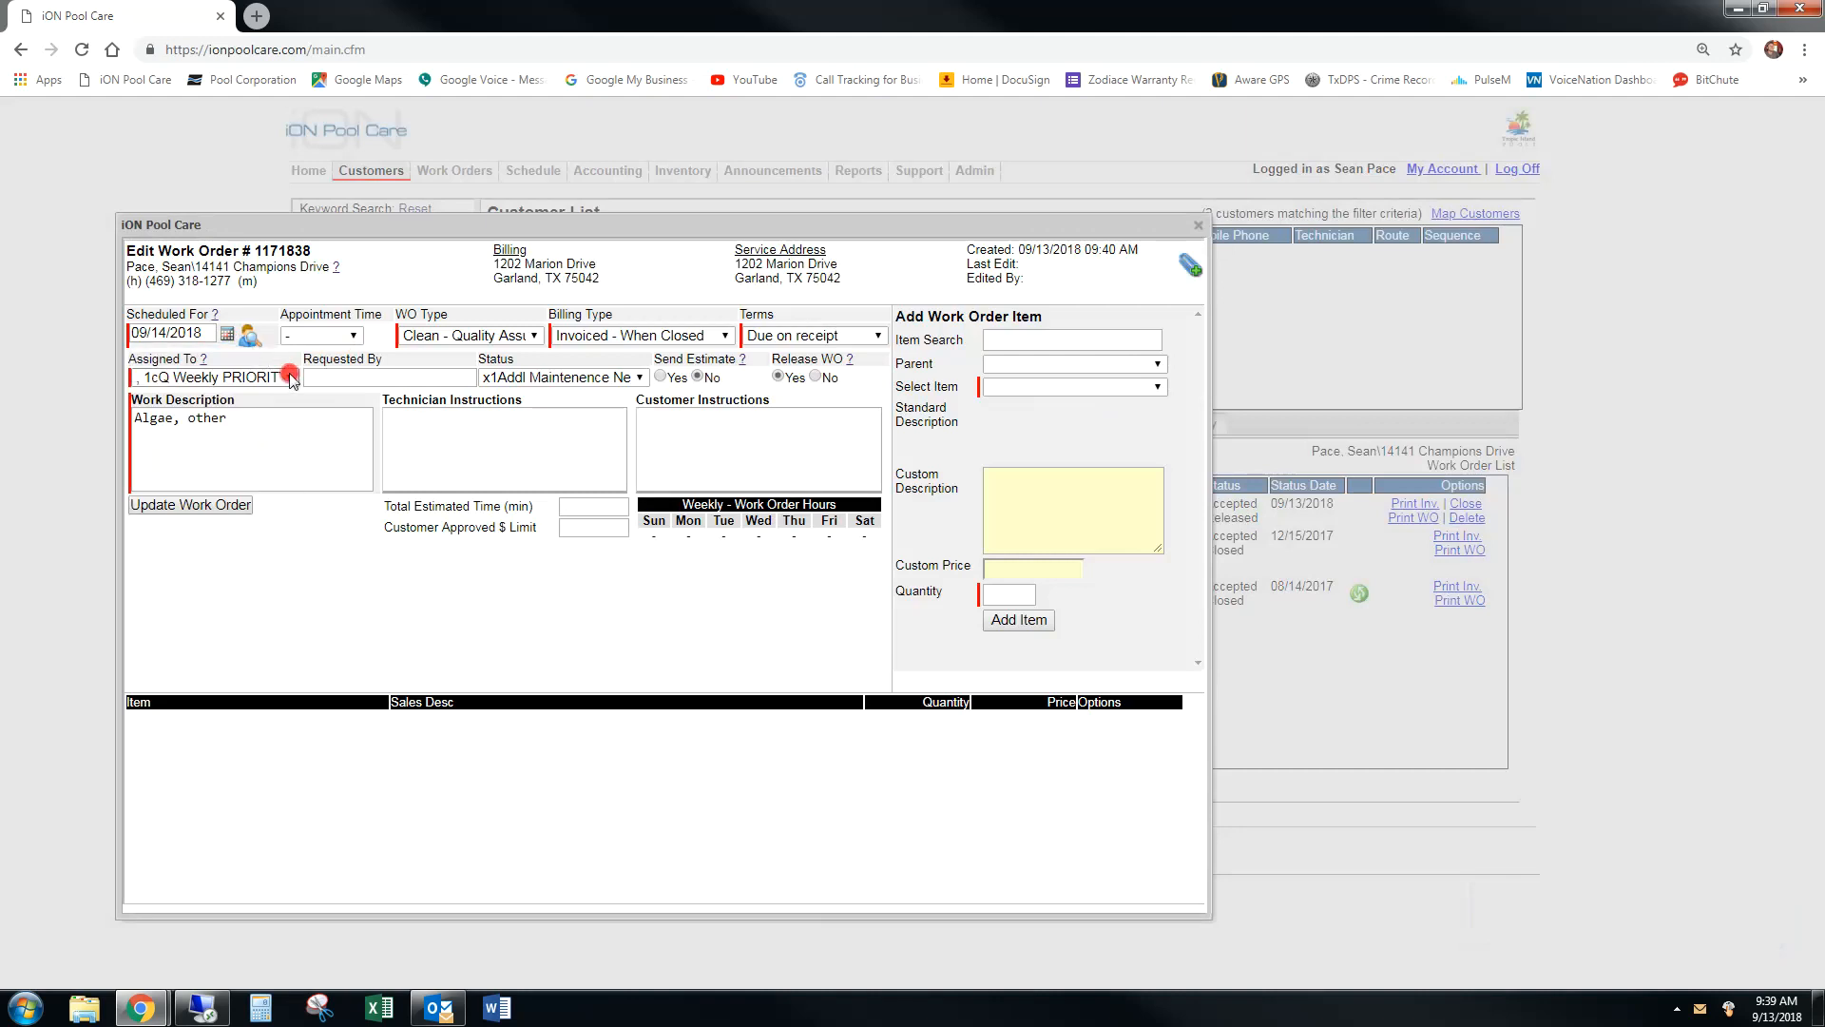
left_click(263, 451)
left_click(333, 376)
type("Sean")
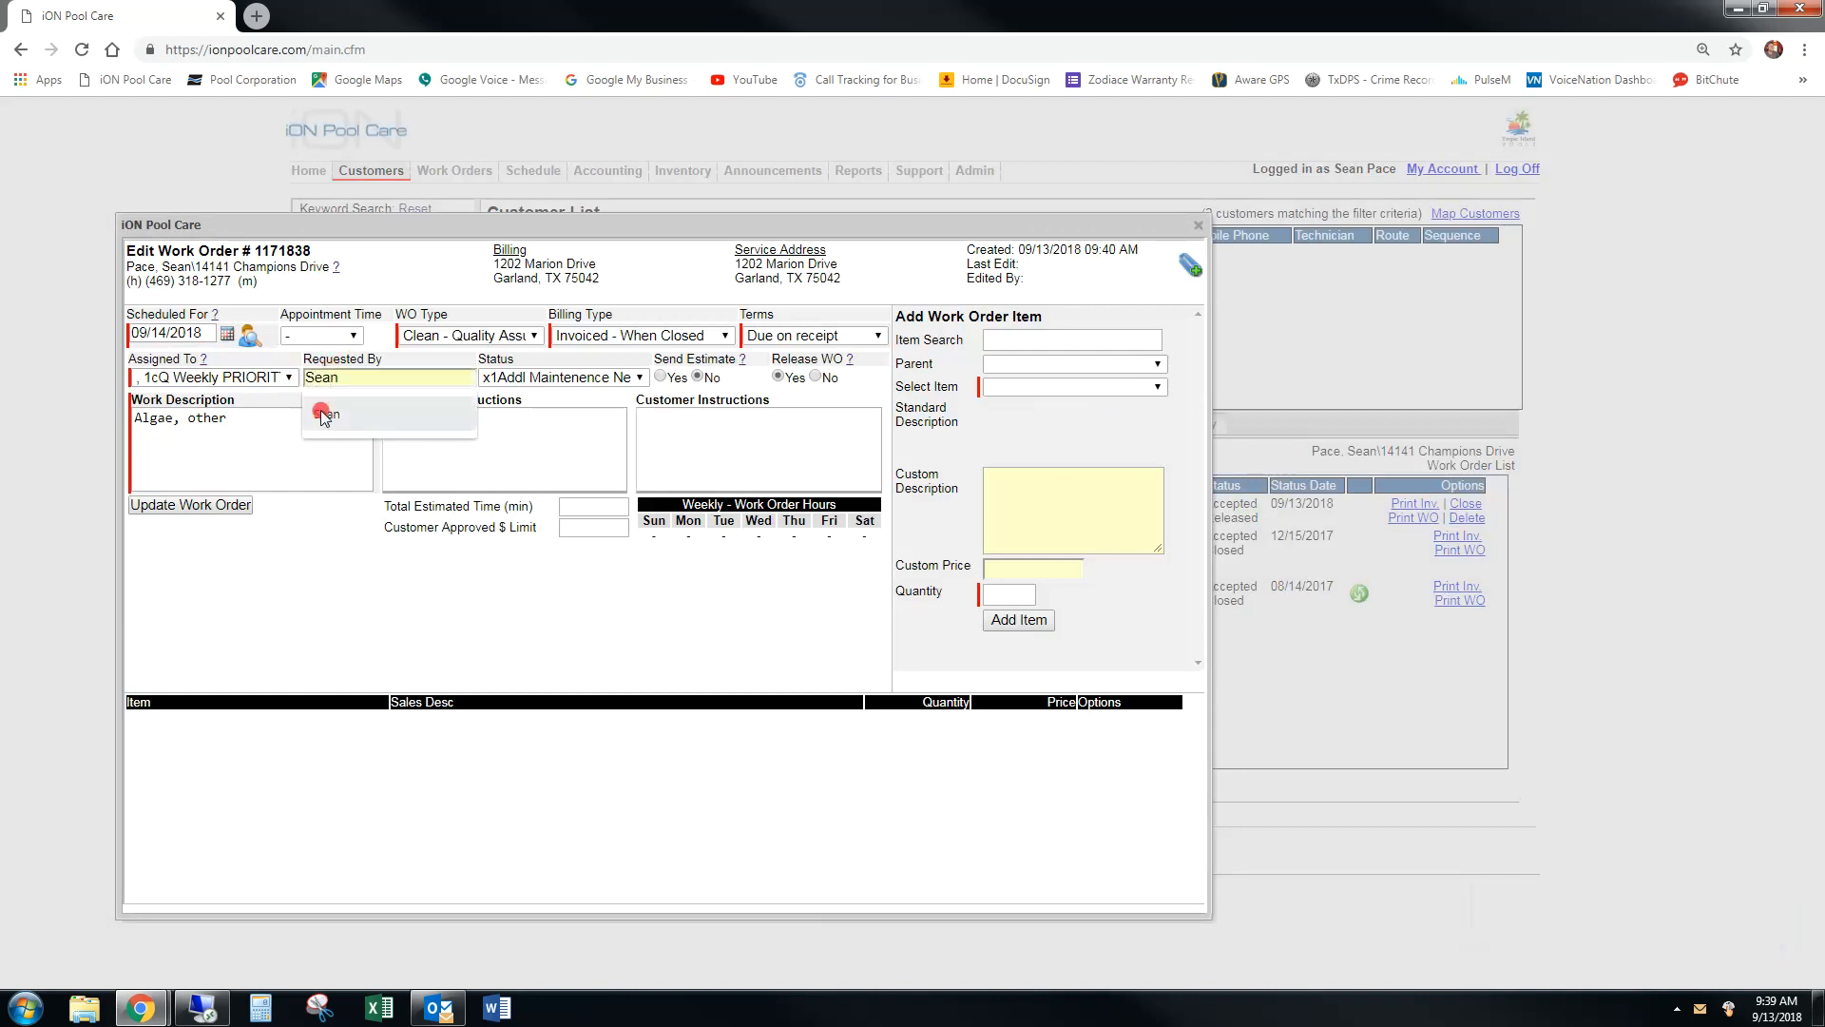
left_click(327, 415)
- Replace the work description with a note about sending the named staff member for QA, keep the estimate unsent, and save the update
left_click_drag(256, 418, 3, 314)
type("Sending Sean for Q")
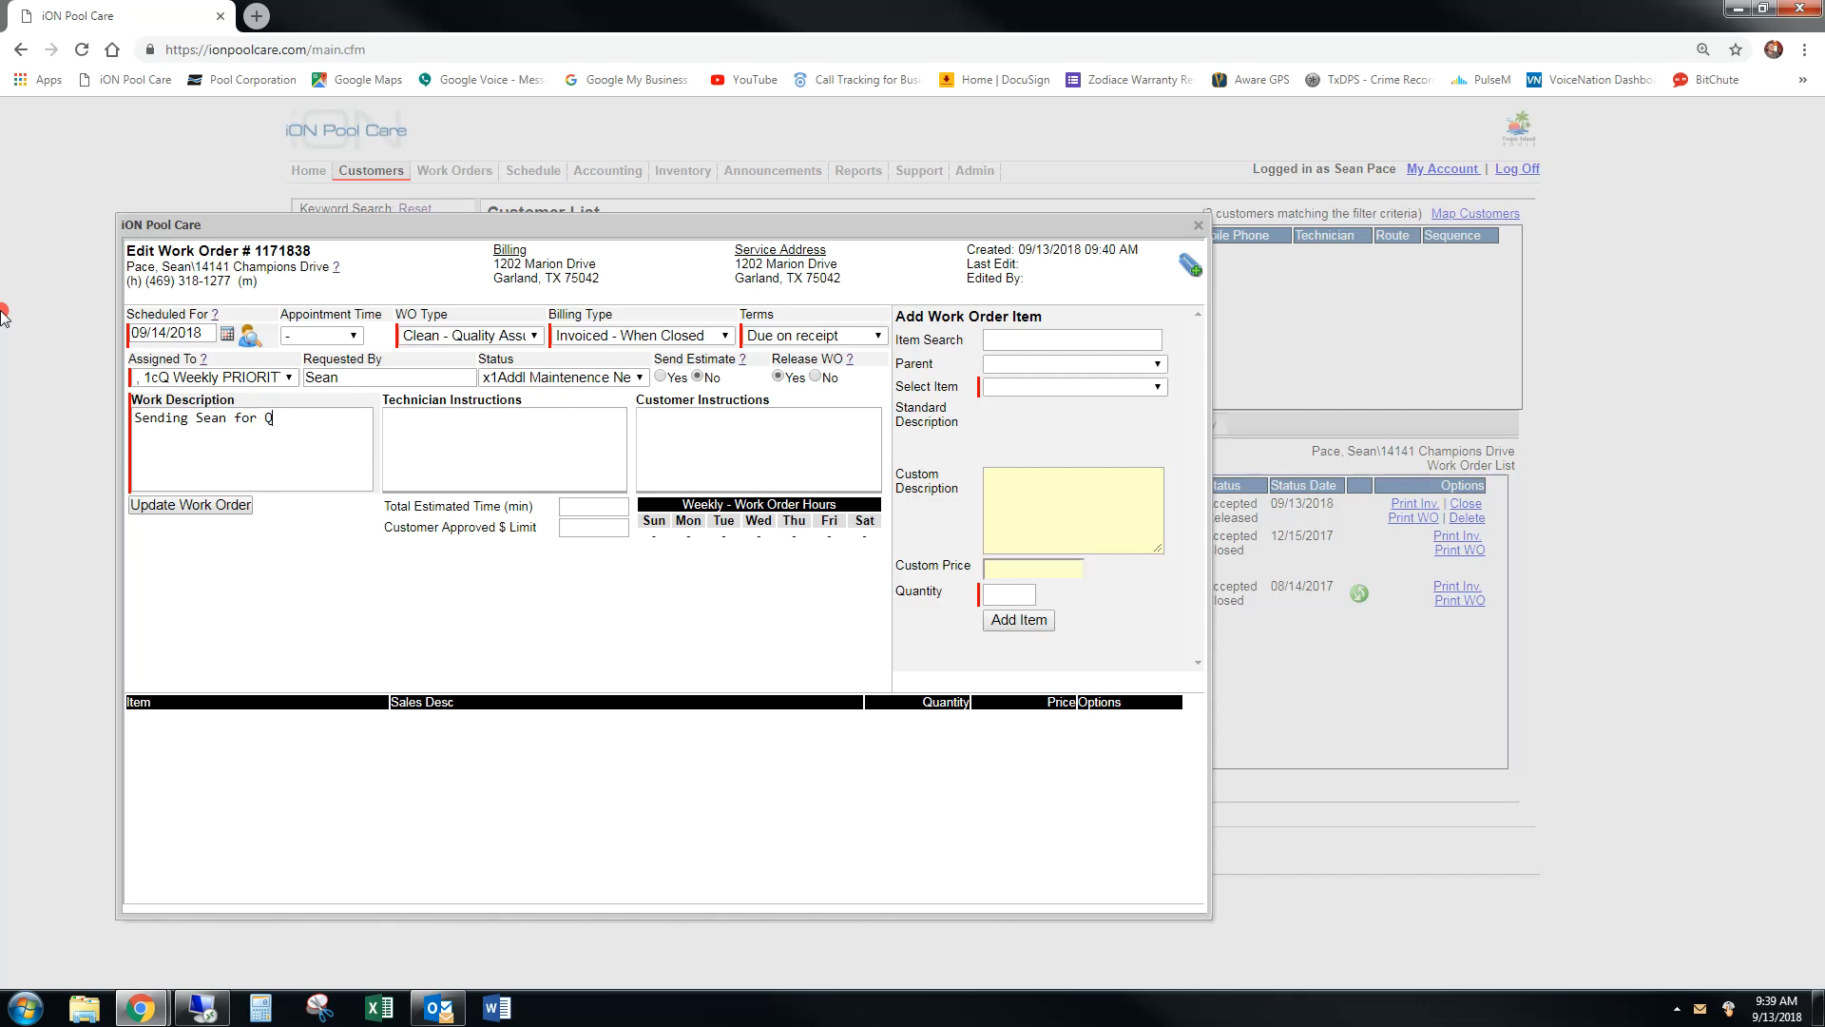
left_click(458, 420)
left_click(700, 373)
left_click(145, 505)
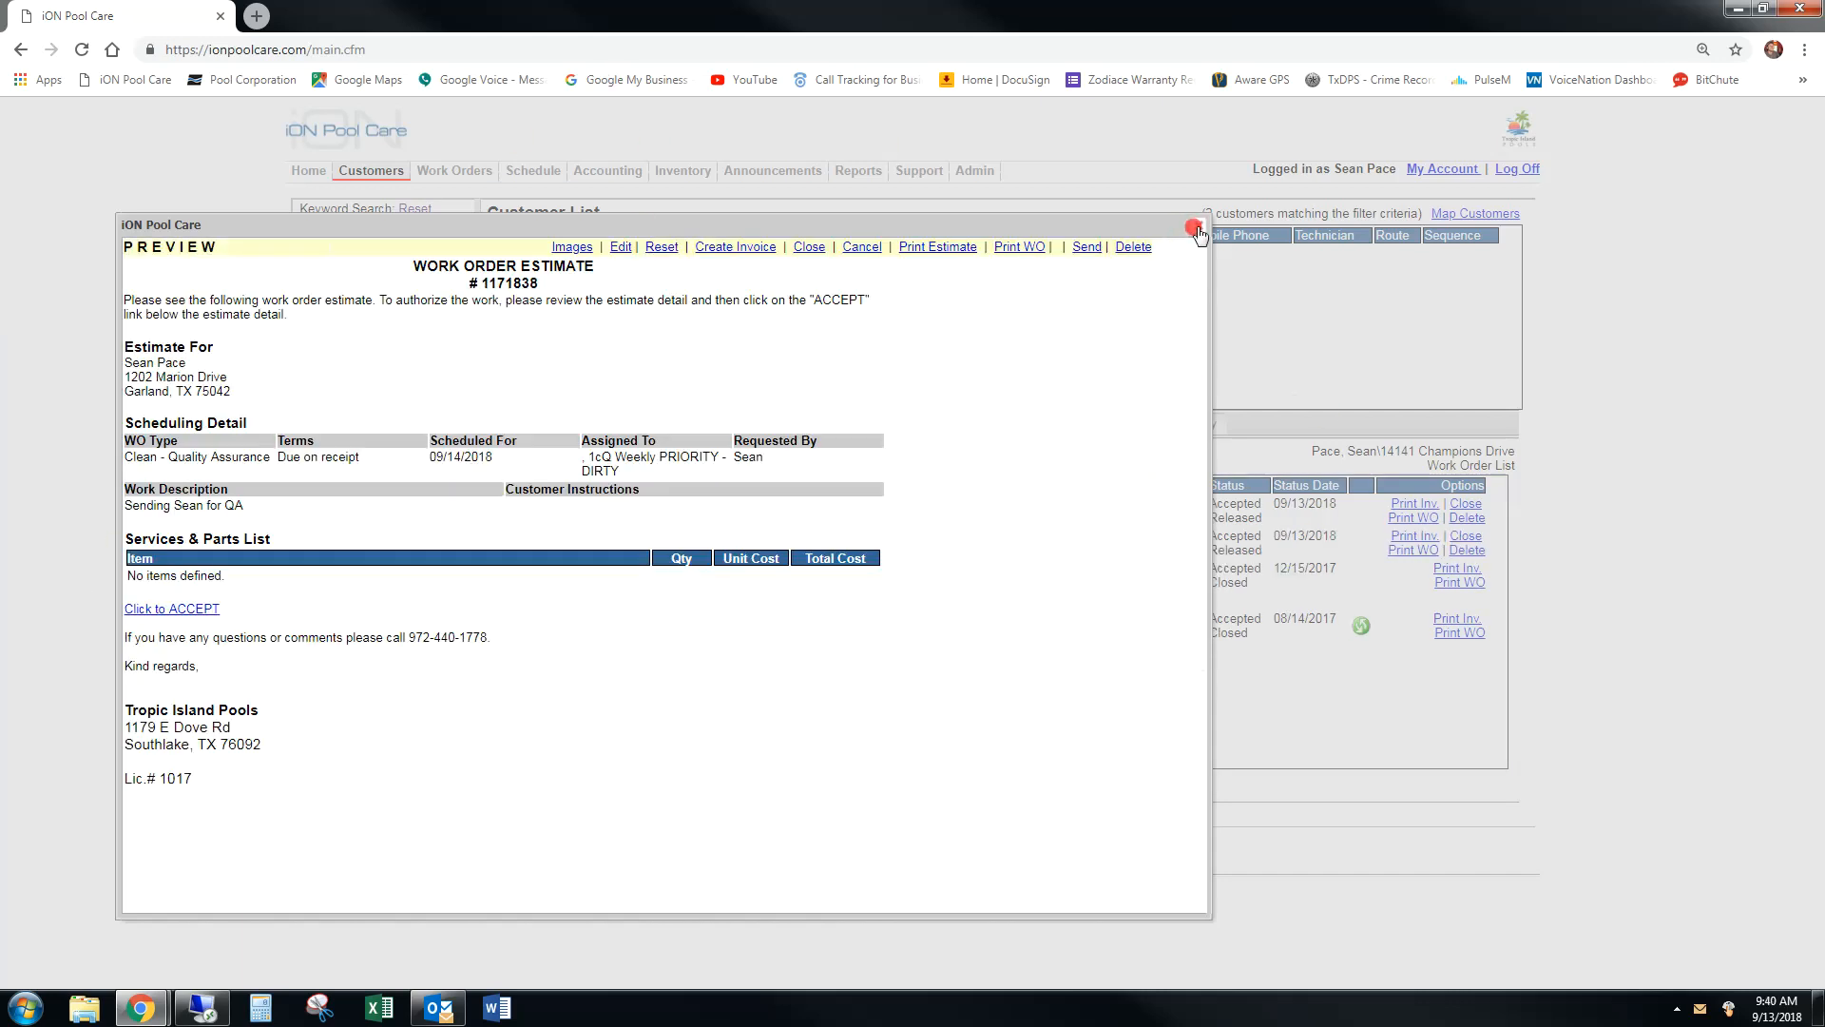
left_click(1198, 225)
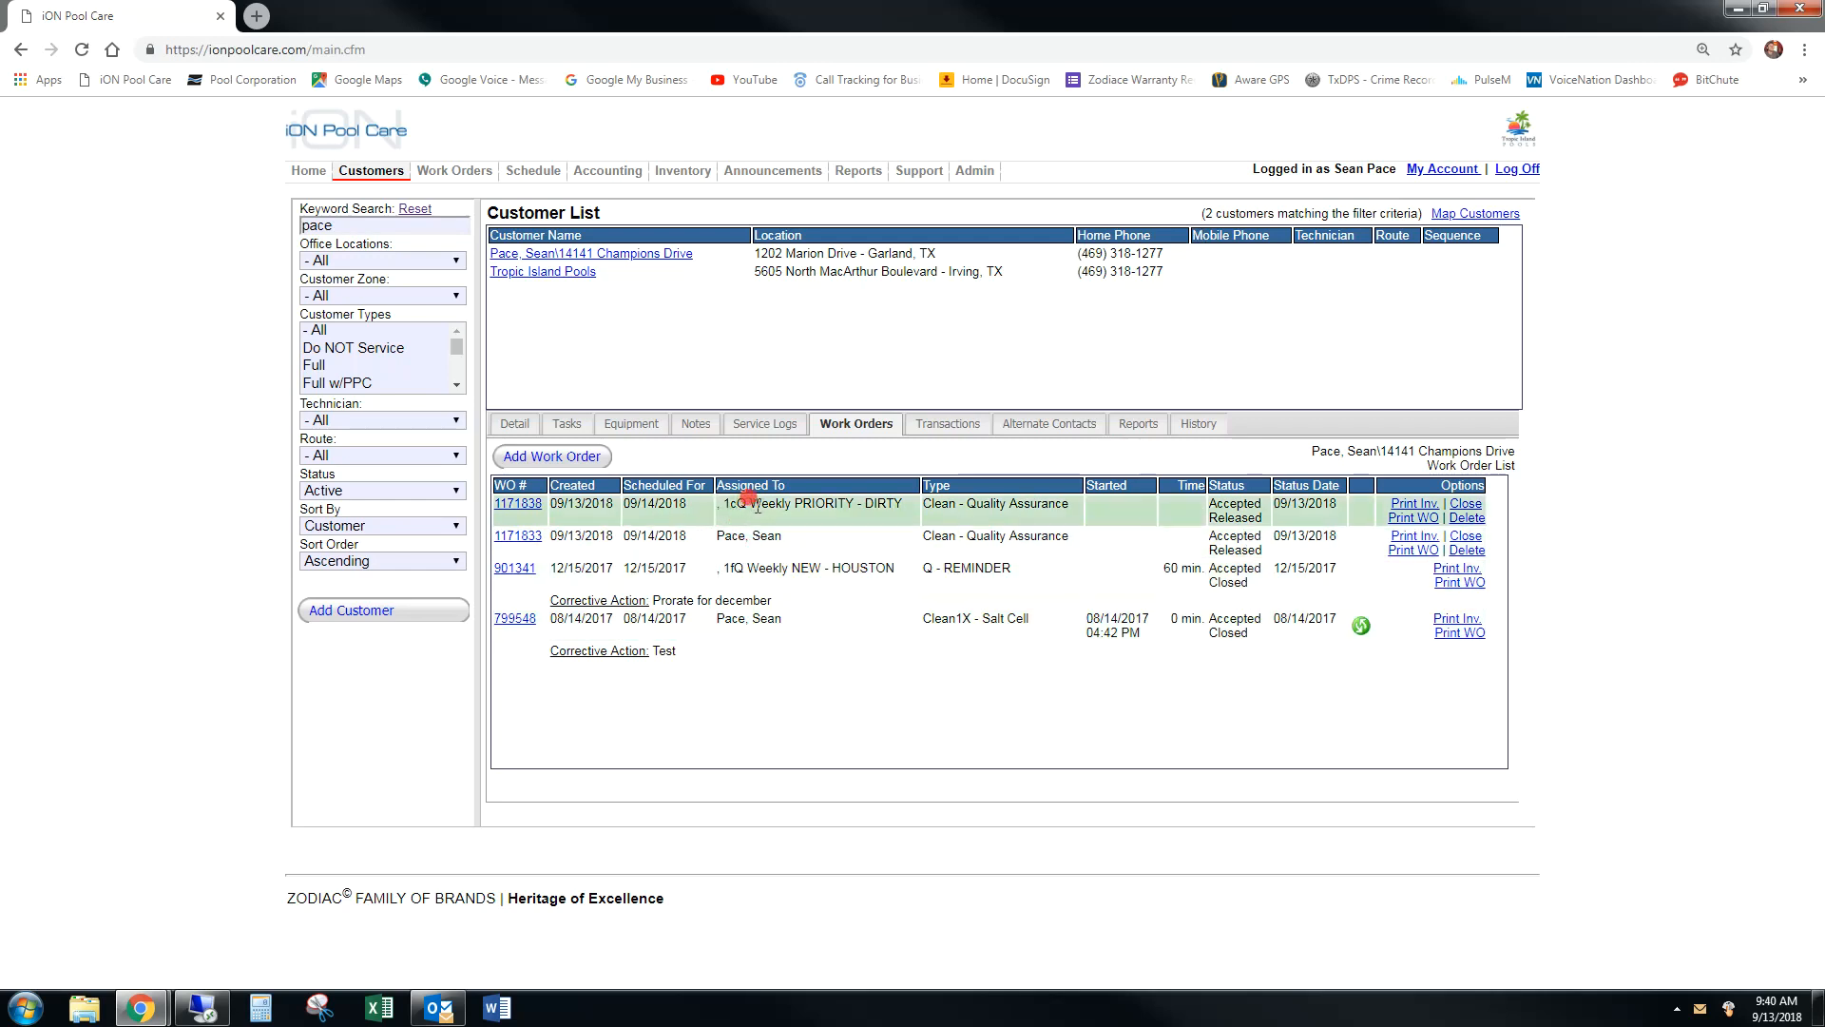
- Examine the weekly schedule and the 1cQ Weekly PRIORITY - DIRTY entry on Friday, September 14
left_click(533, 172)
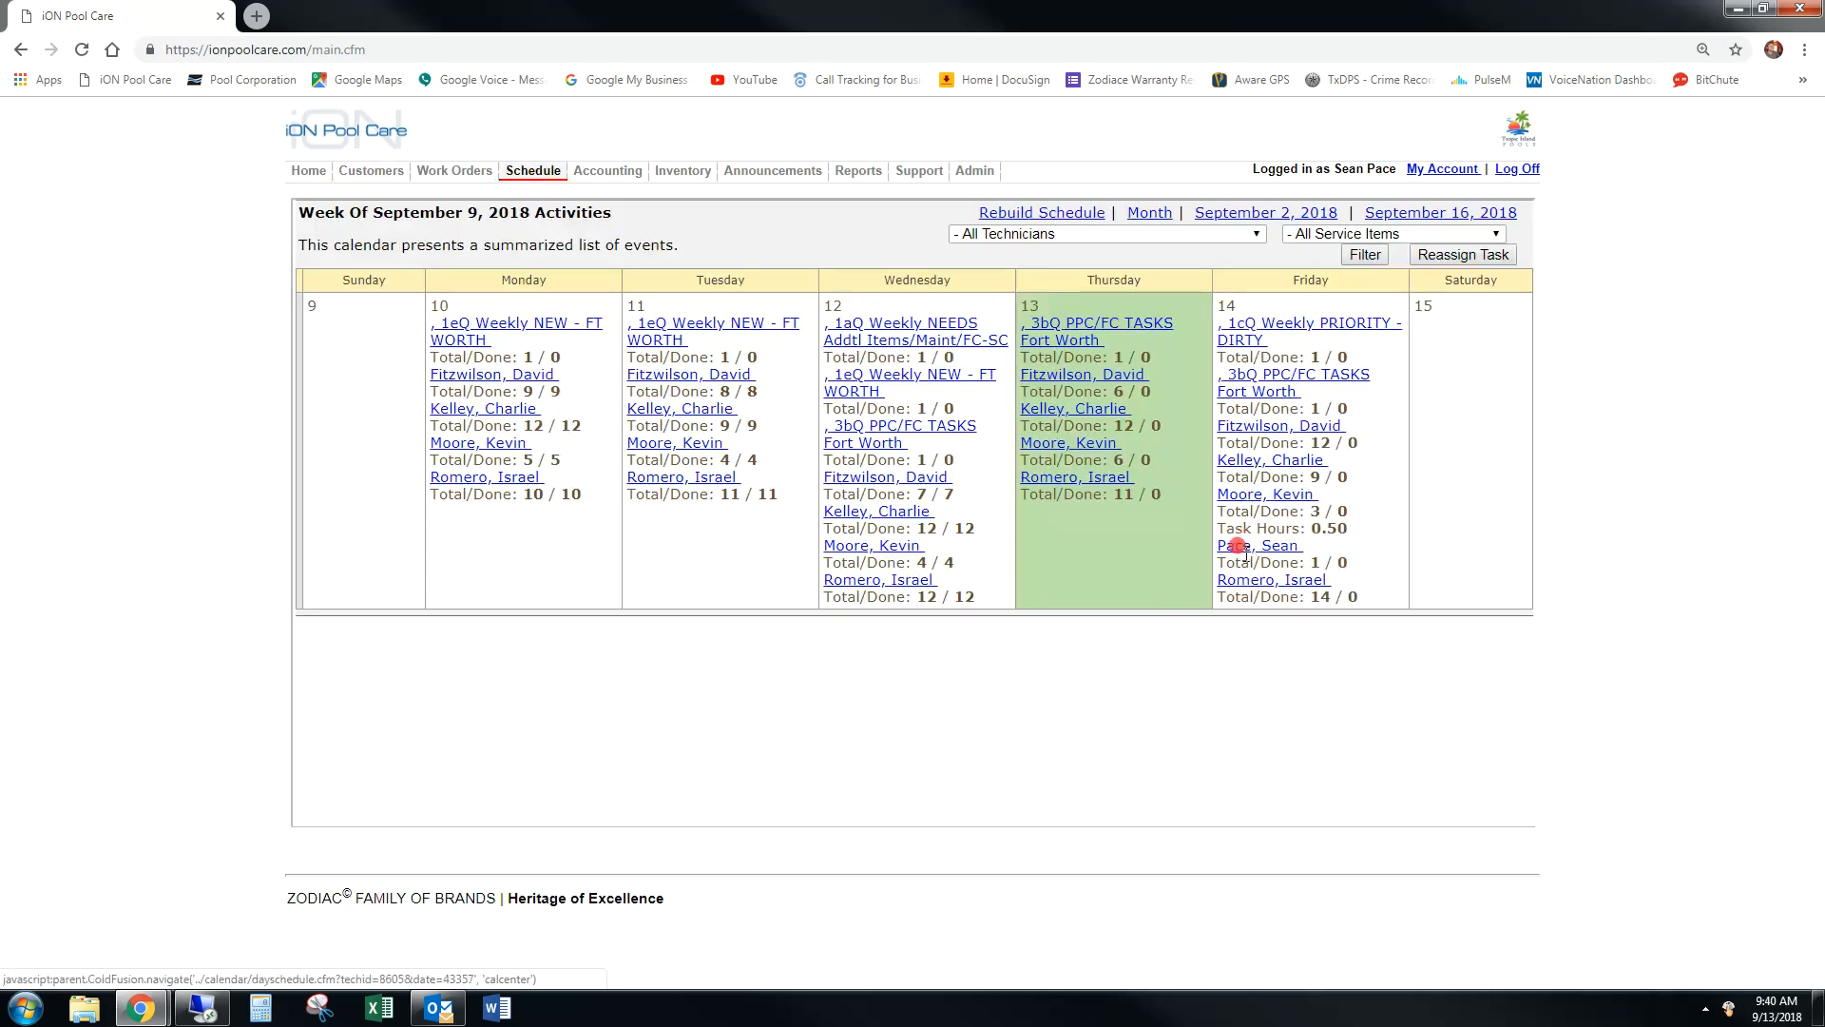
left_click(1246, 330)
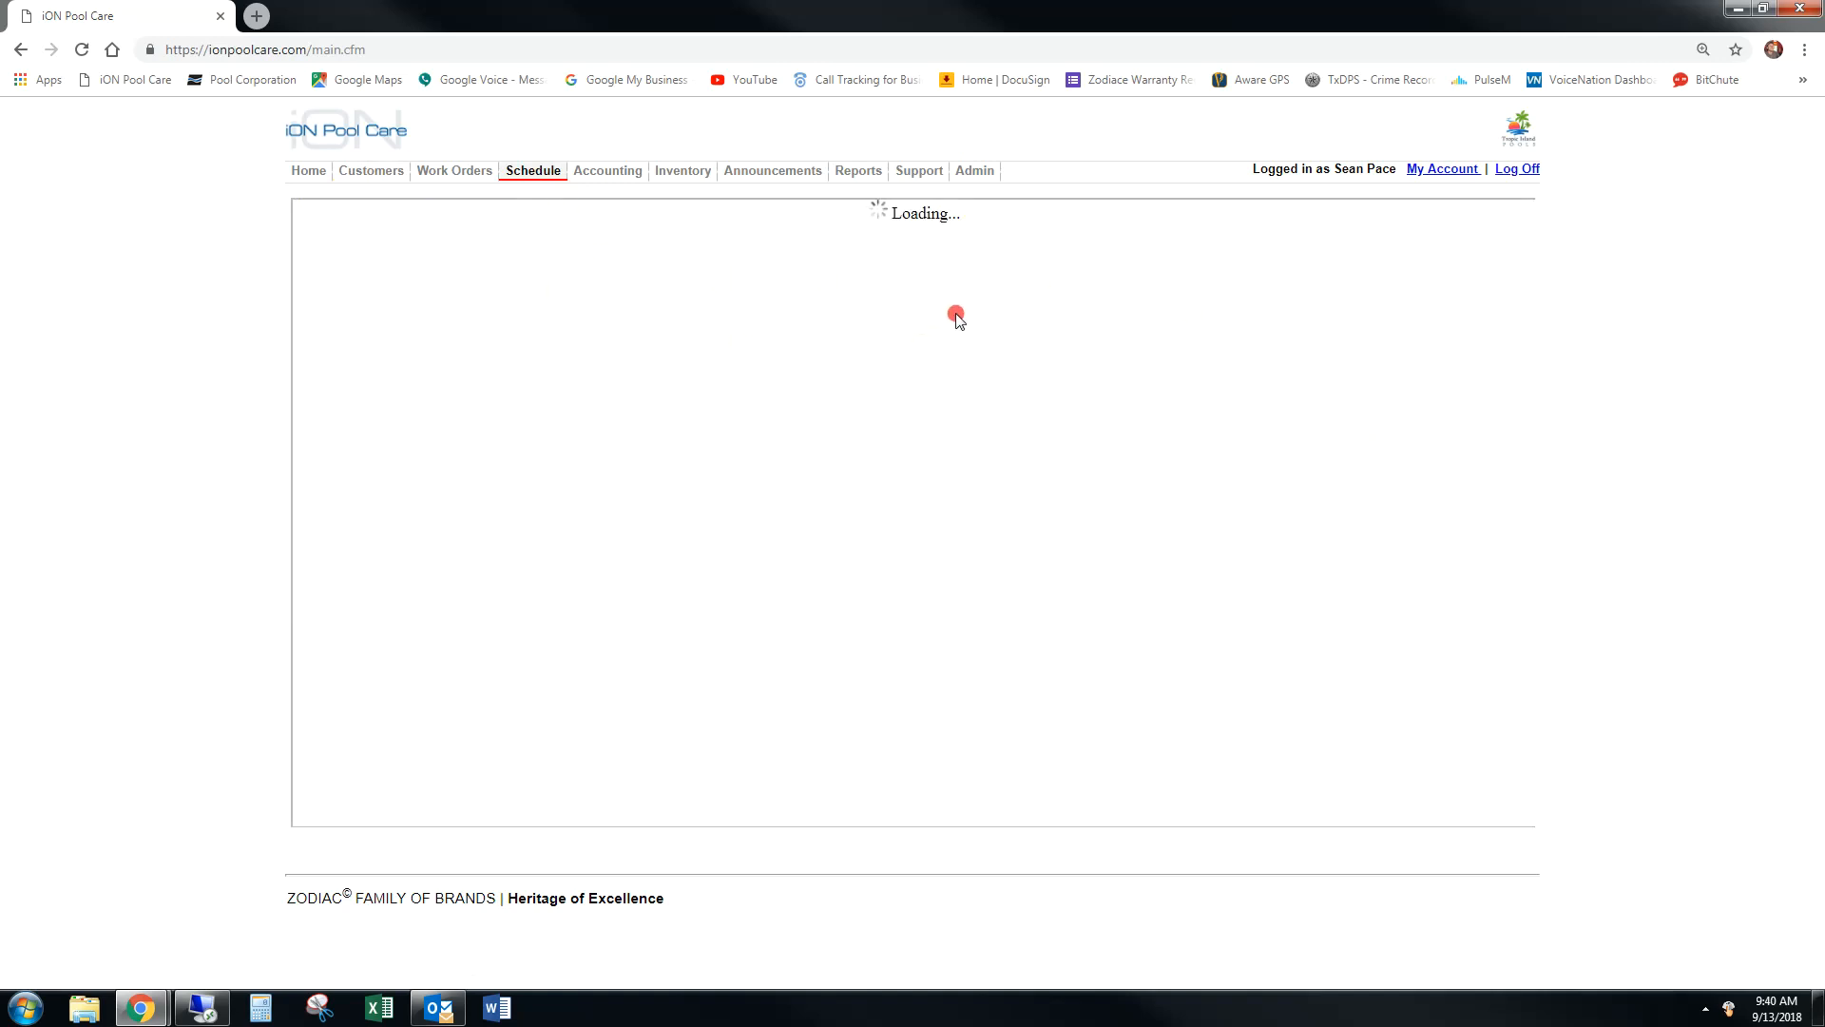
left_click(534, 171)
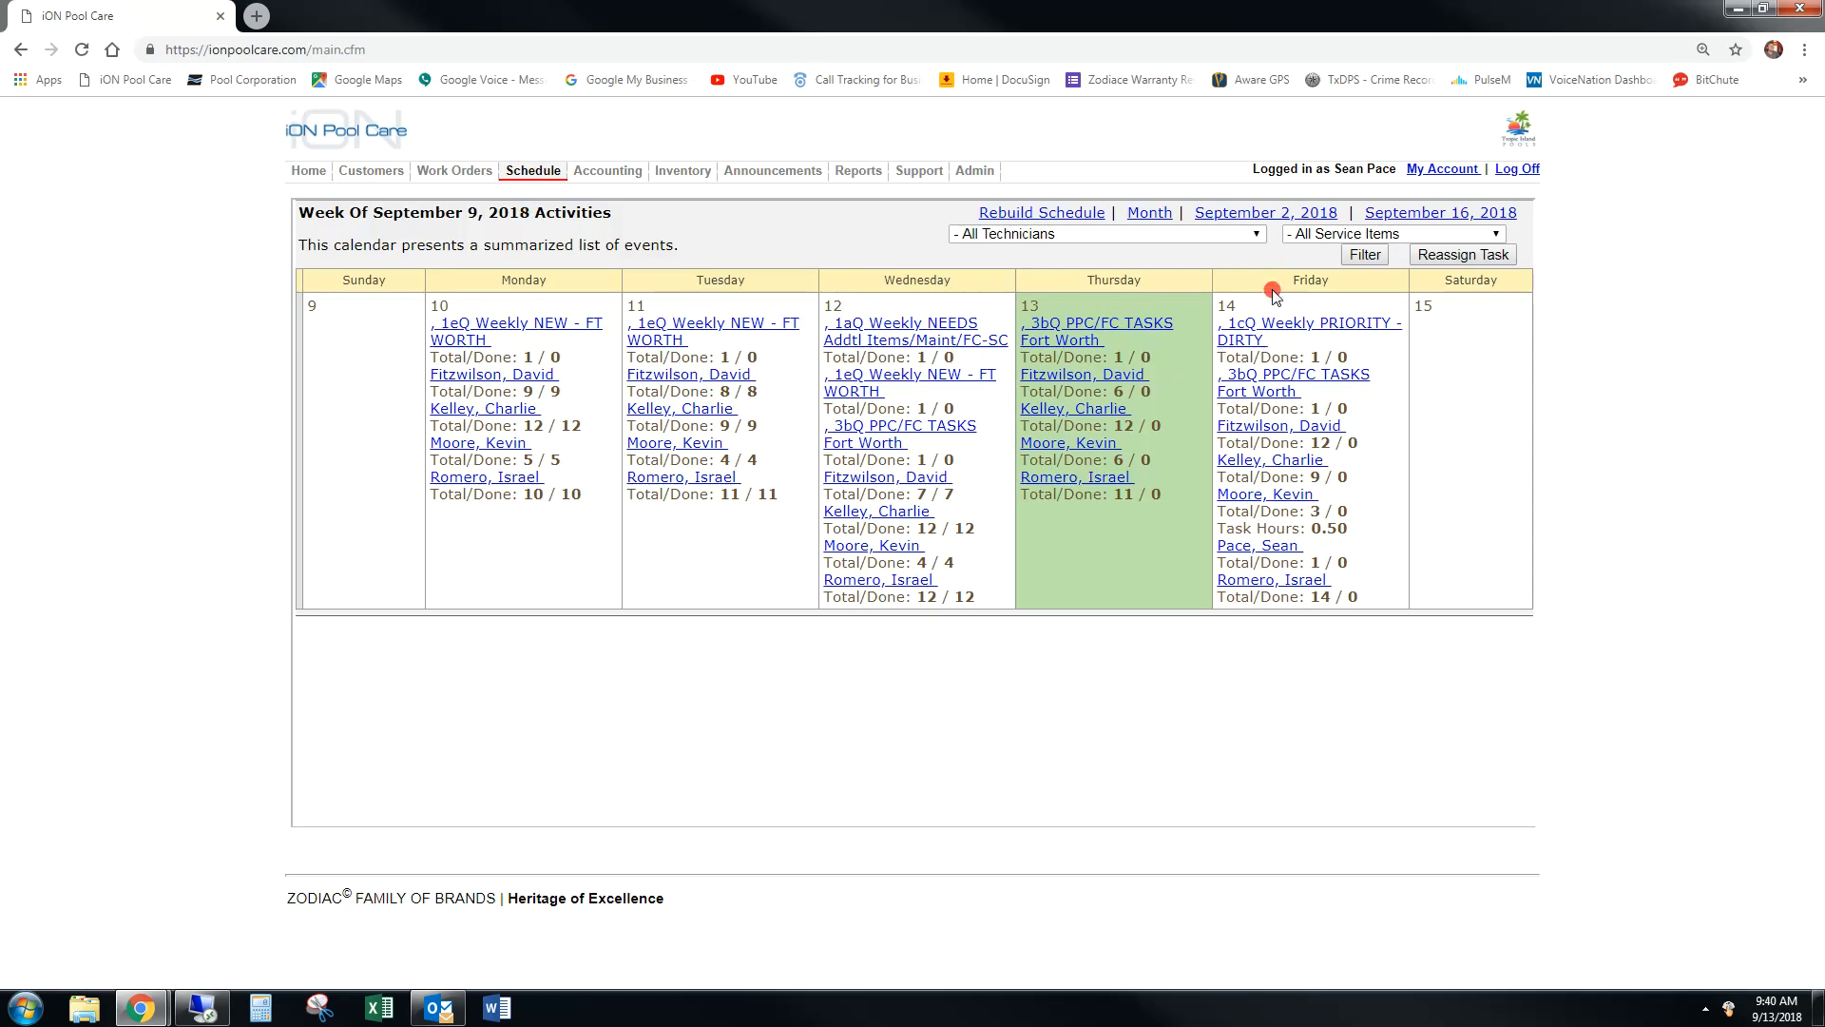
left_click(1236, 328)
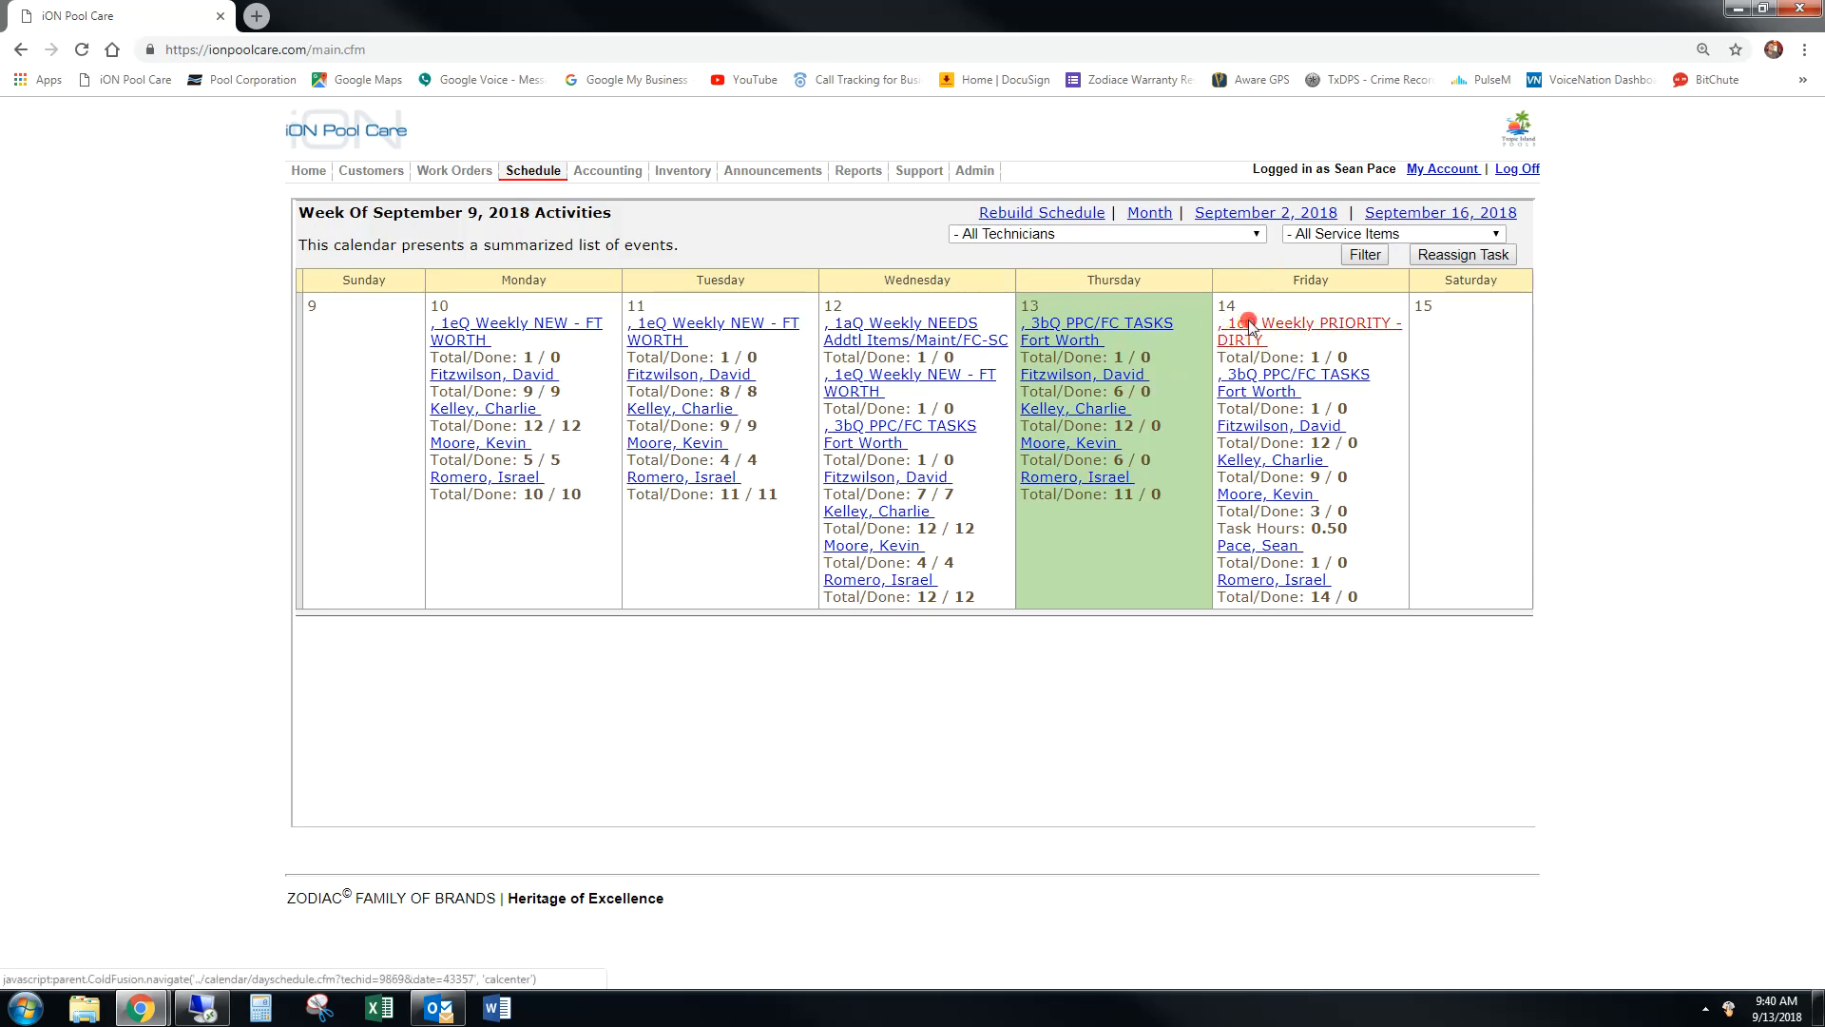
- Search the customer list by the customer's last name and display that customer's work orders
left_click(371, 171)
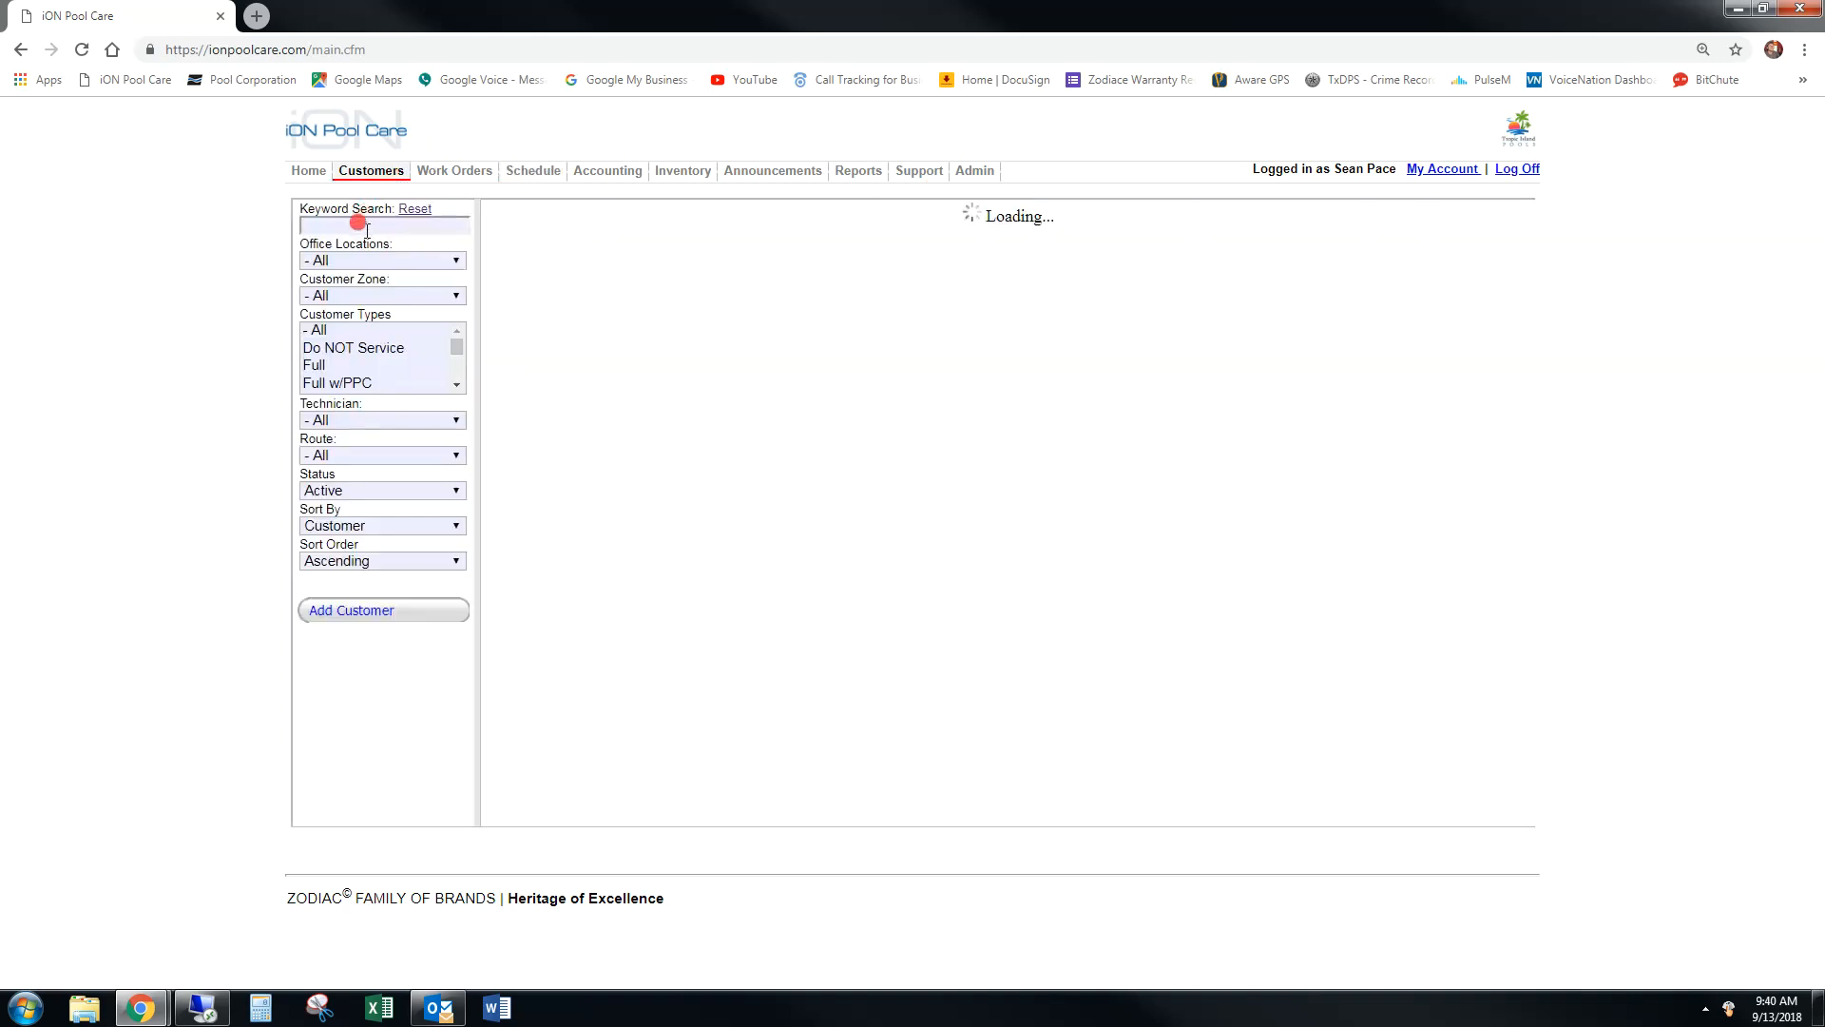
left_click(379, 224)
type("pace")
key("Return")
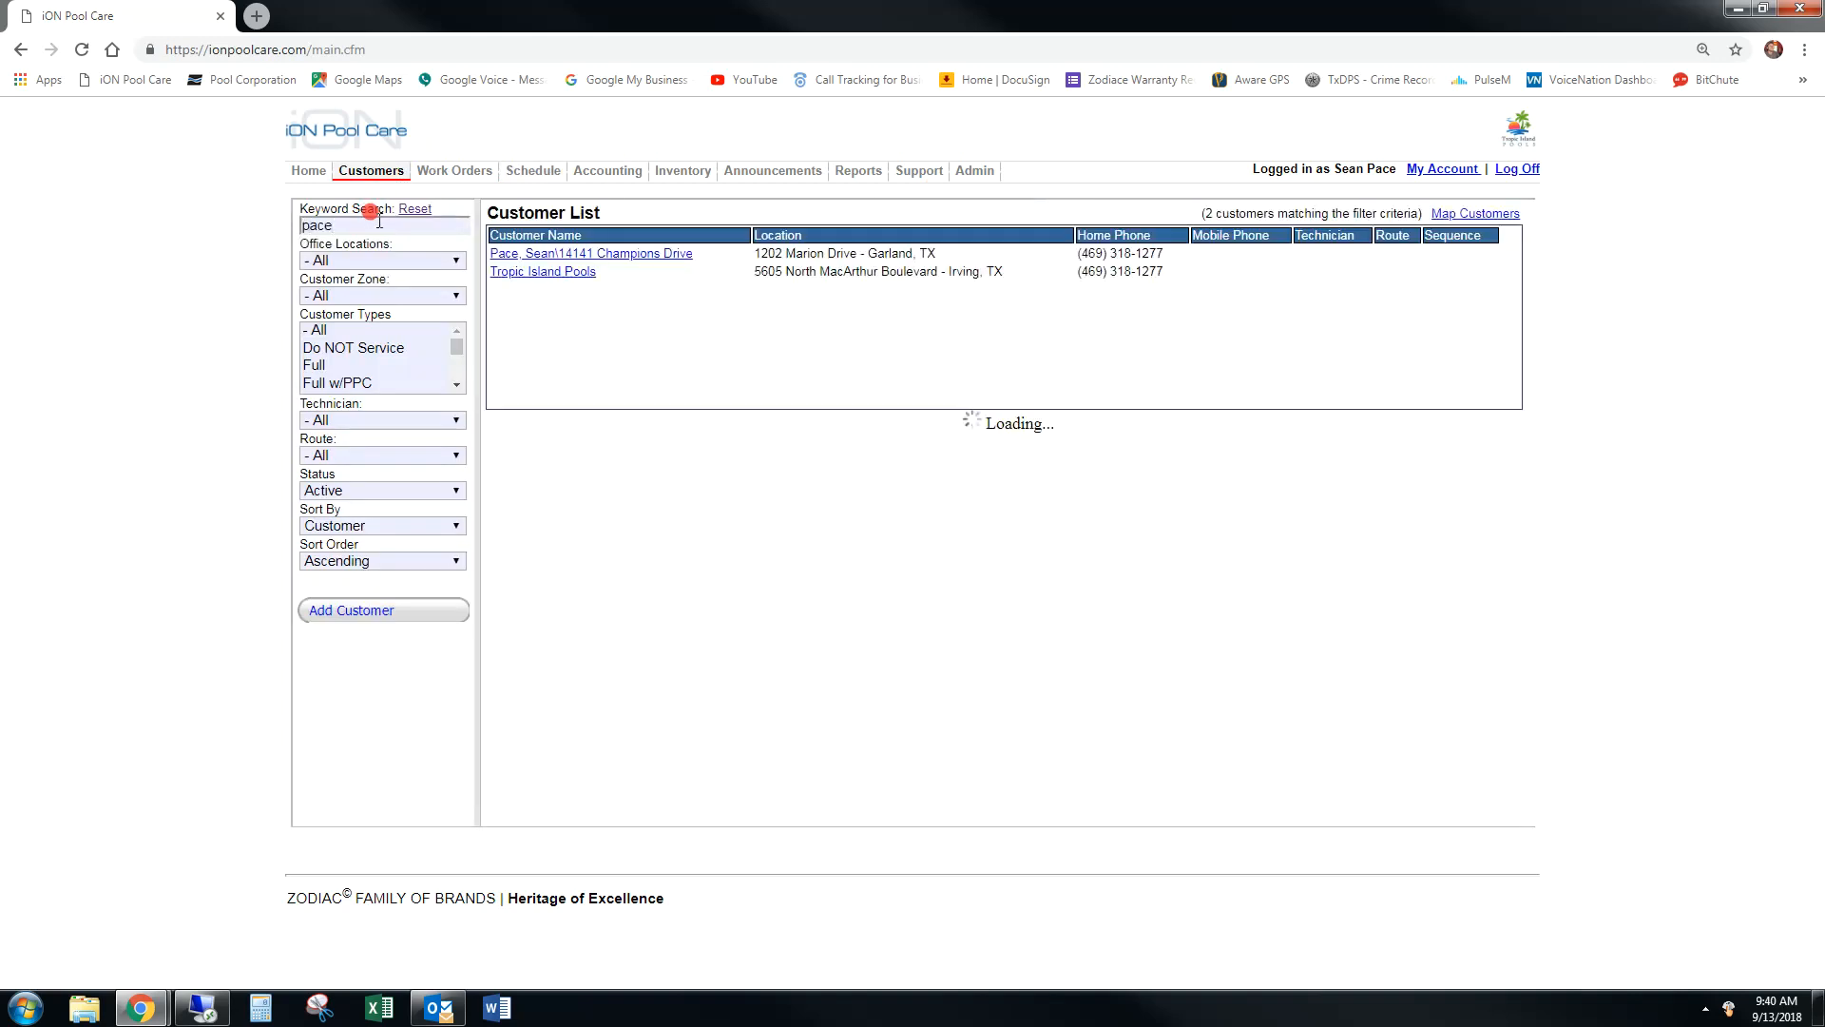
left_click(561, 255)
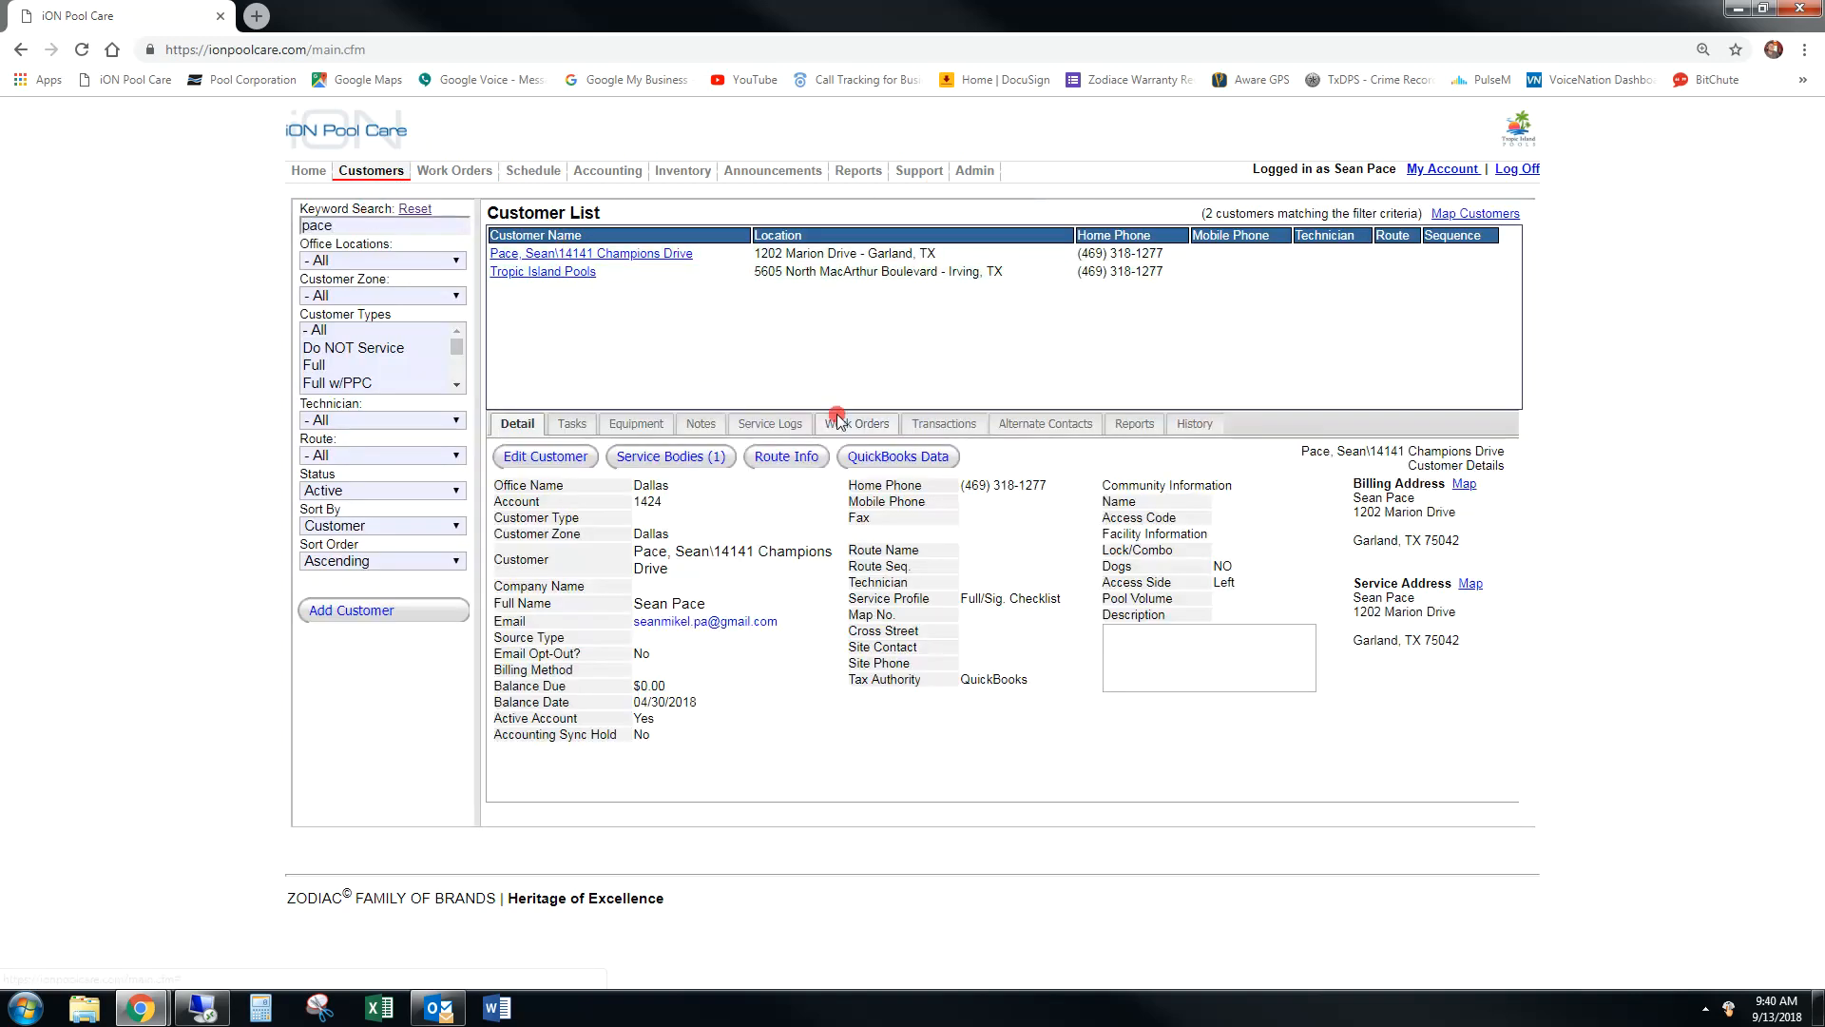
left_click(851, 424)
- Delete both Clean - Quality Assurance work orders created on 09/13/2018 and confirm each deletion
left_click(1466, 551)
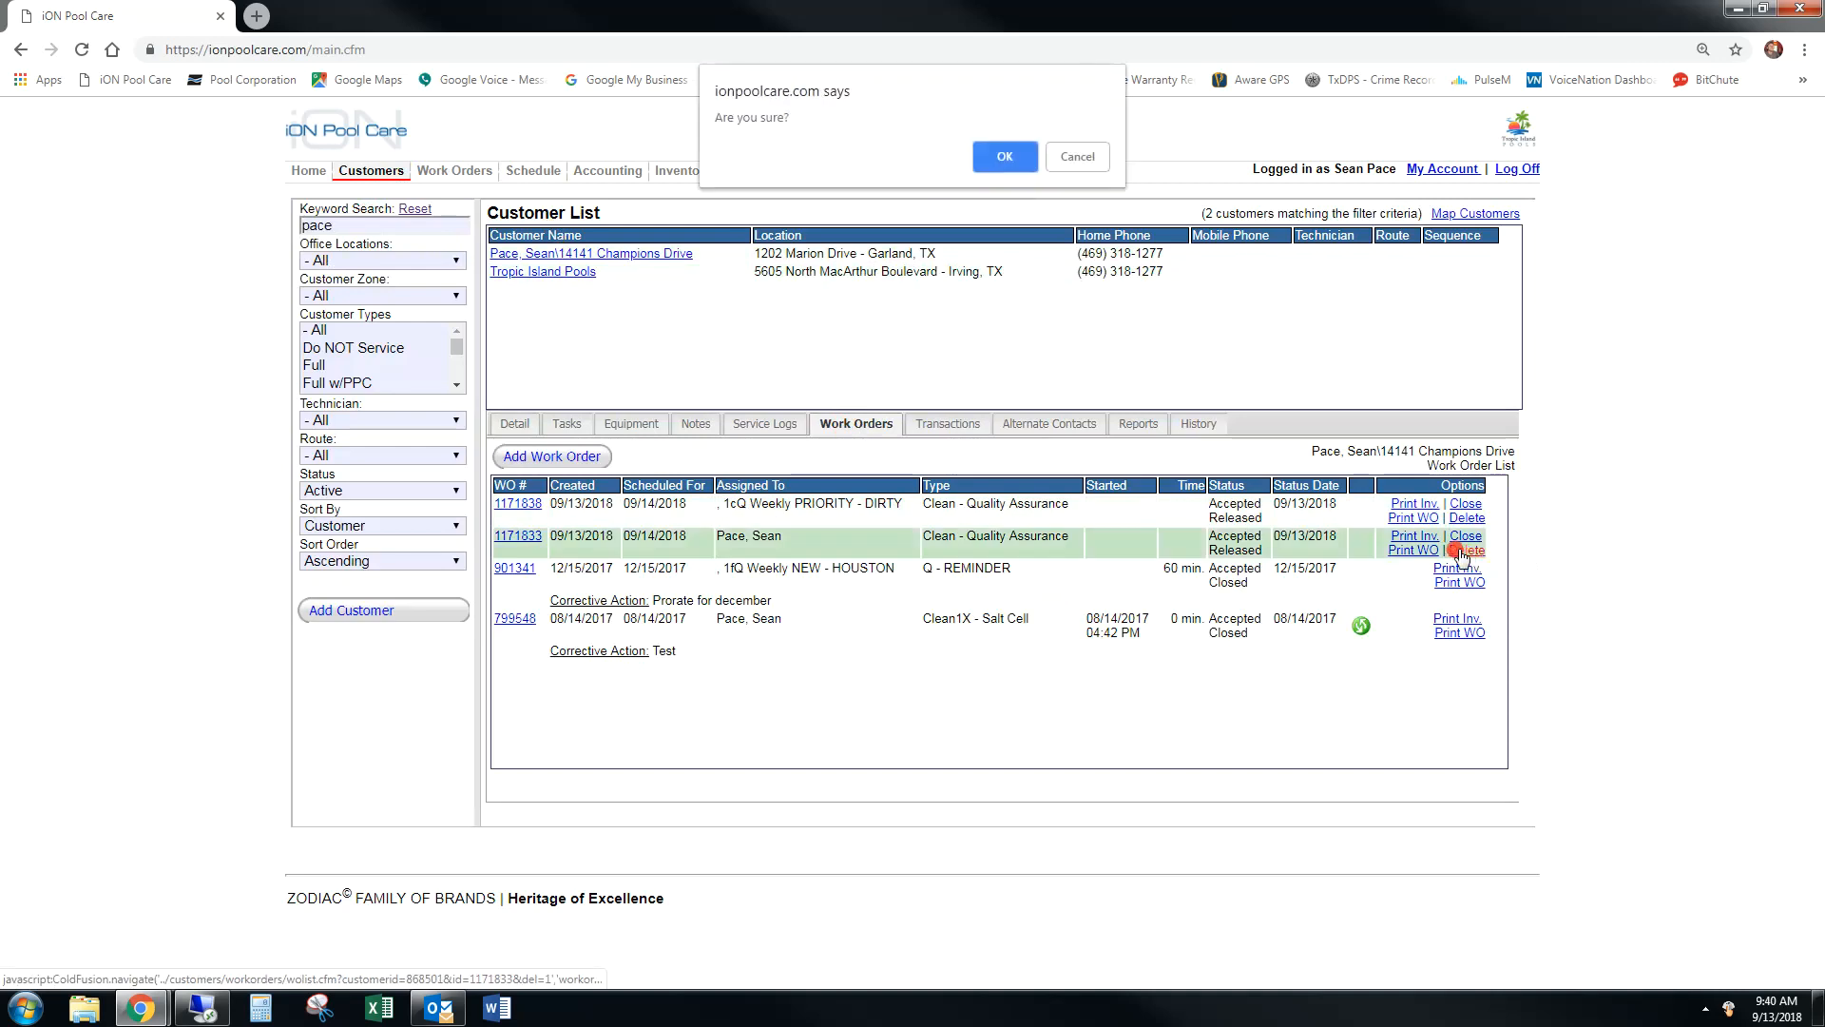
key("Return")
left_click(1467, 519)
key("Return")
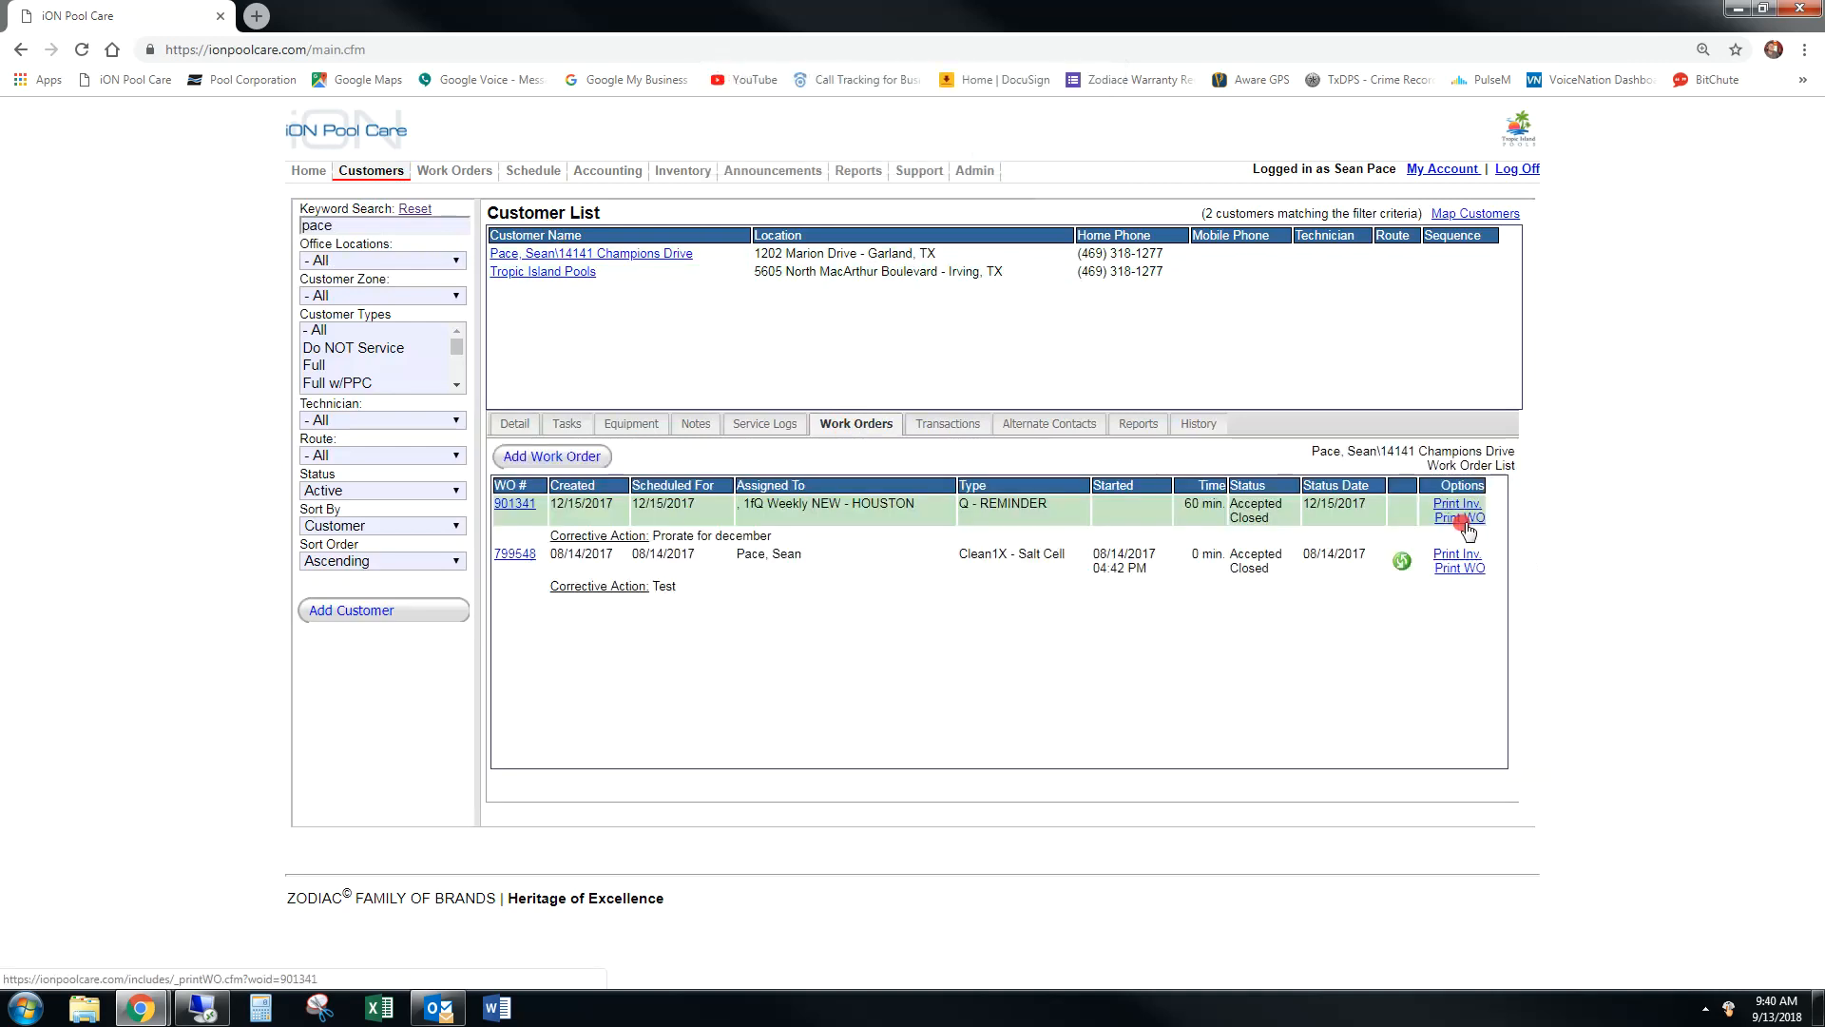